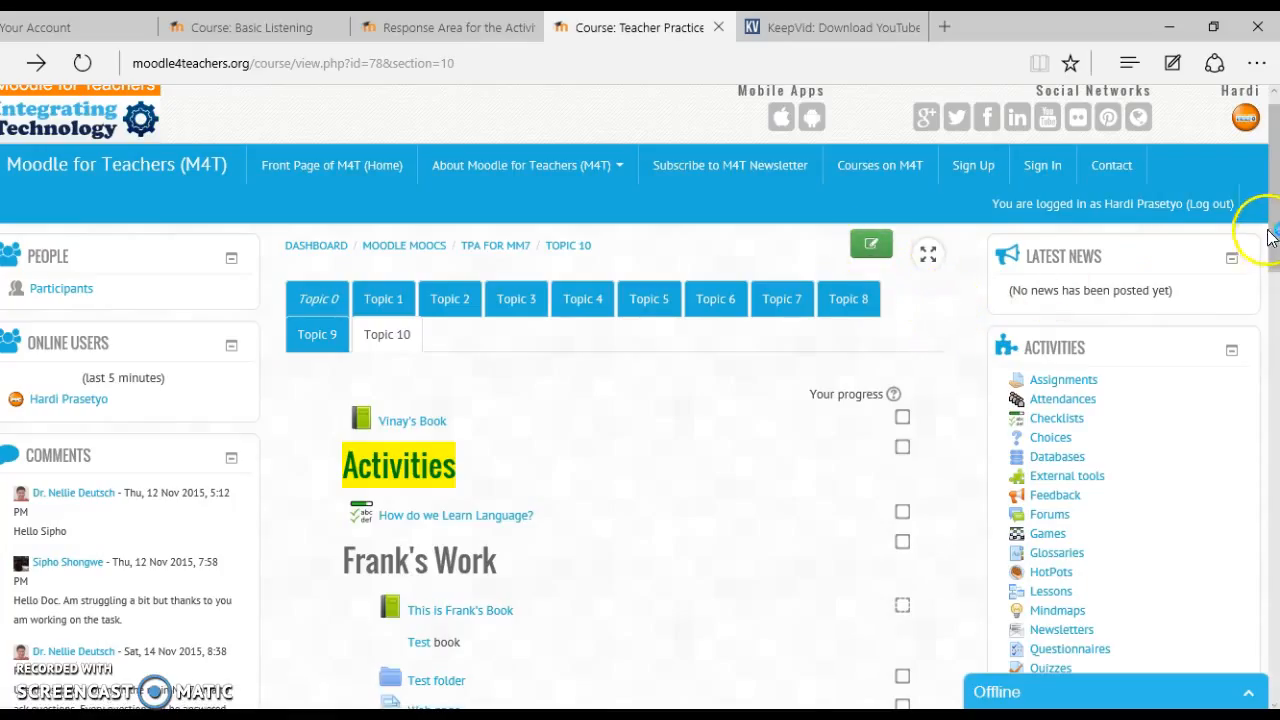
Turn on editing for the course and scroll to the bottom of Topic 10
left_click_drag(1277, 226, 1273, 231)
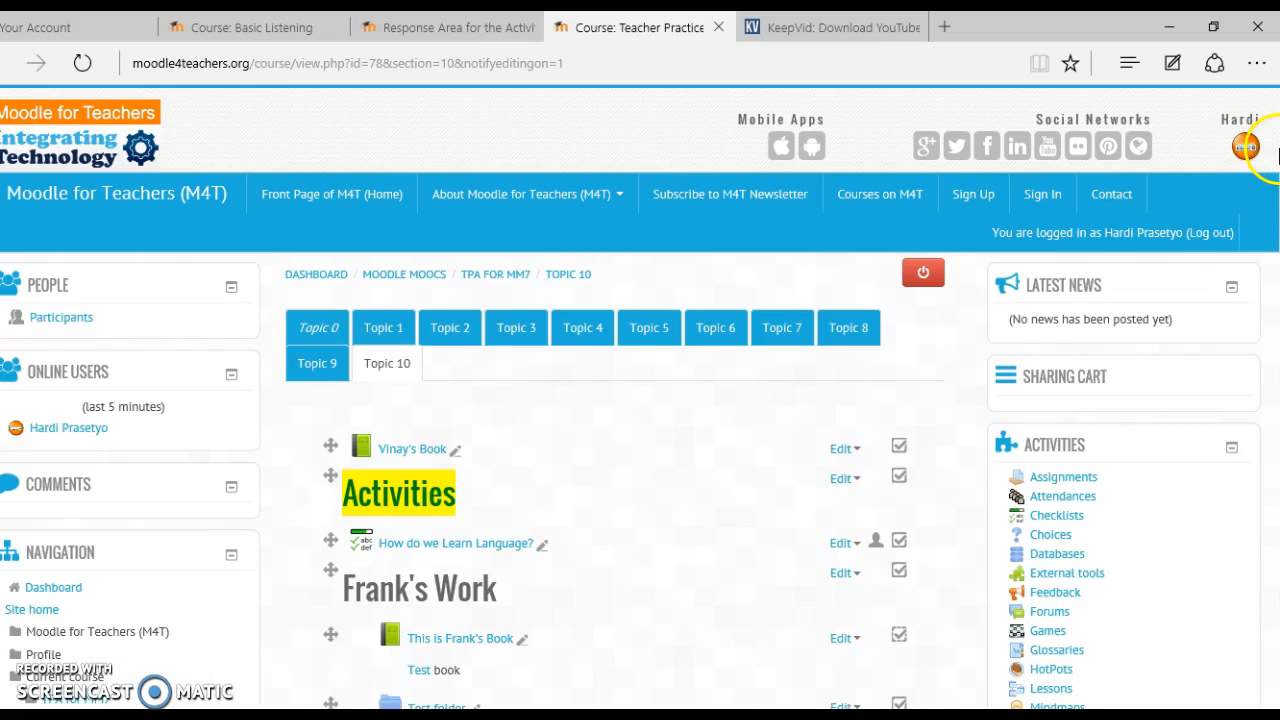
left_click_drag(1278, 197, 1278, 356)
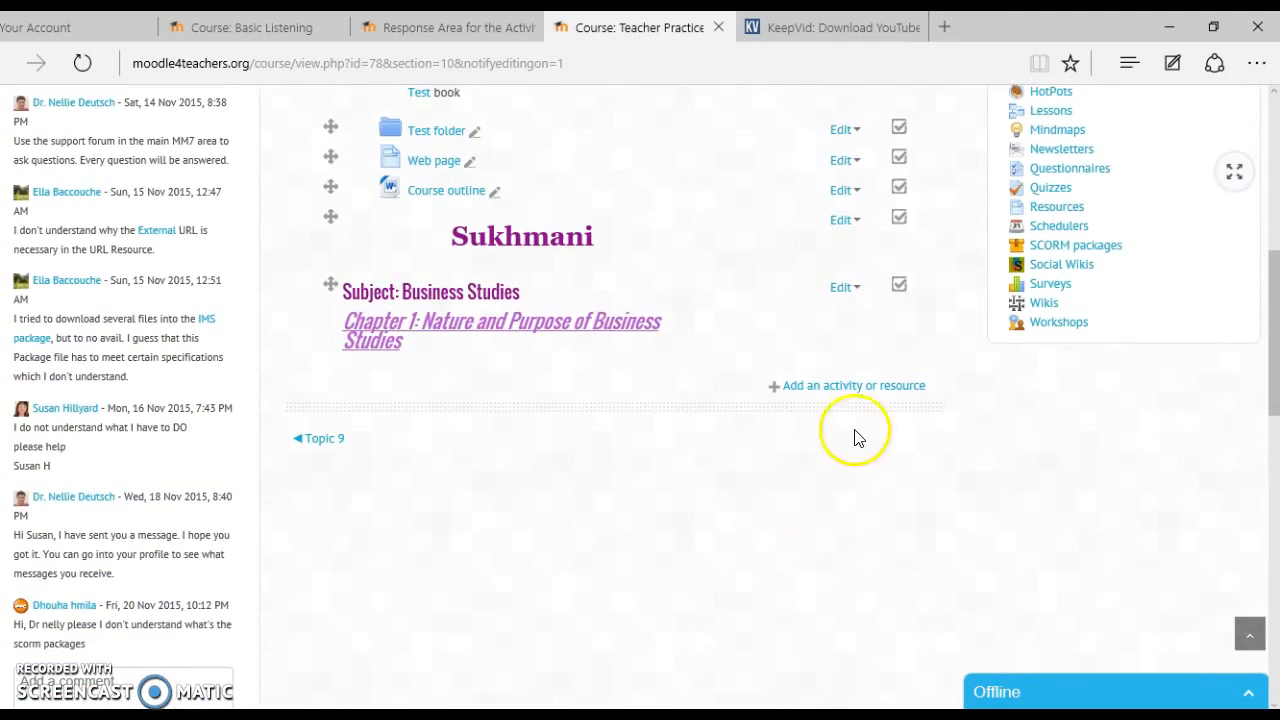
Pick Label from the Resources section of the activity chooser and add it to Topic 10
left_click(844, 390)
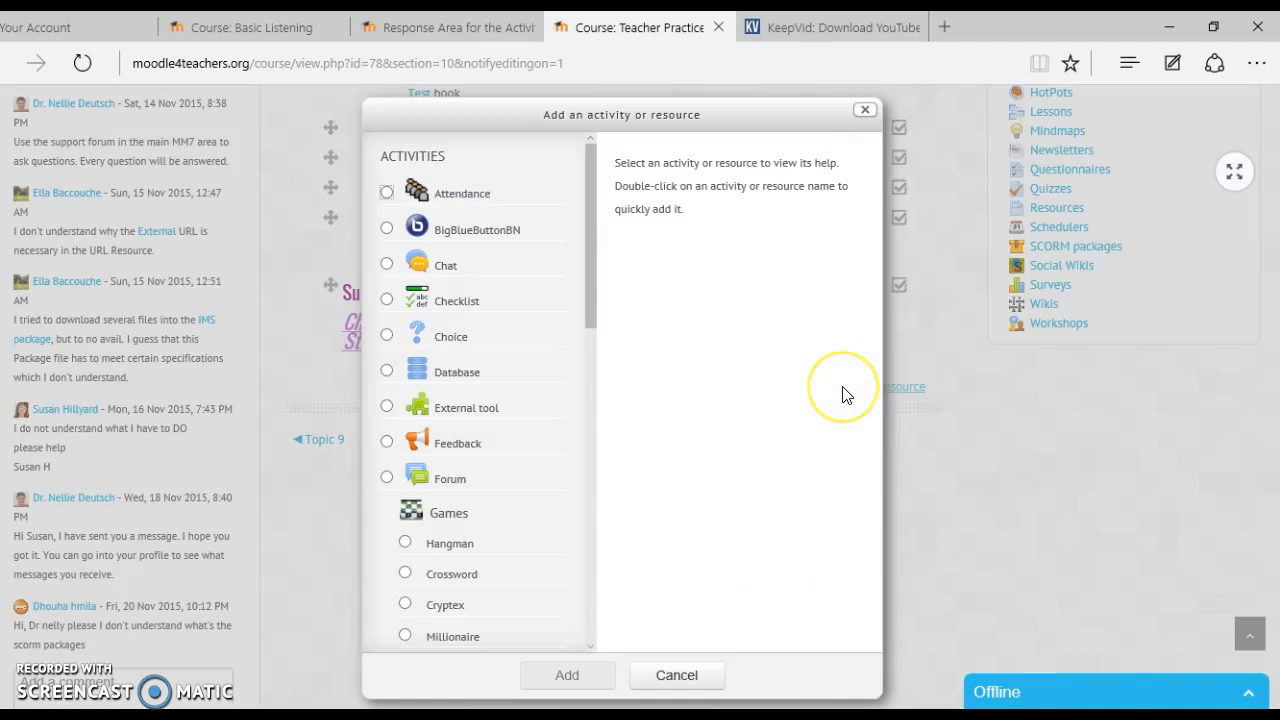
left_click(651, 386)
left_click_drag(594, 297, 597, 617)
left_click(386, 563)
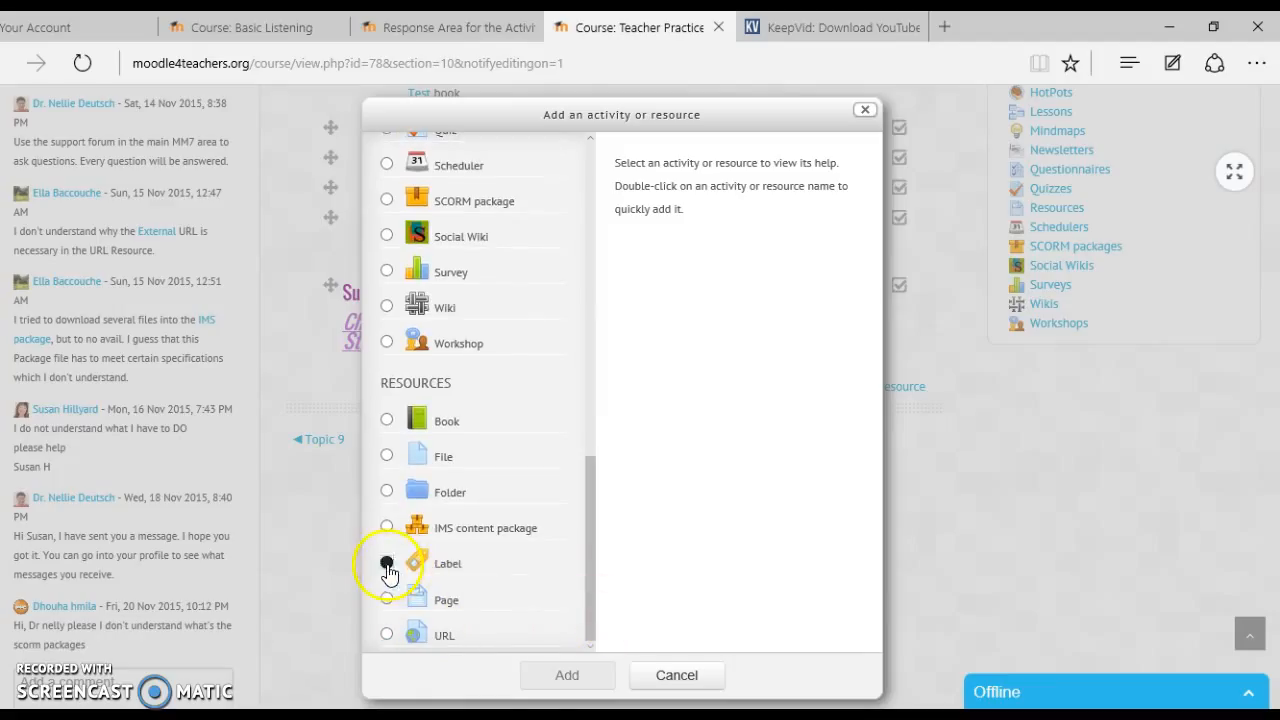
left_click(565, 677)
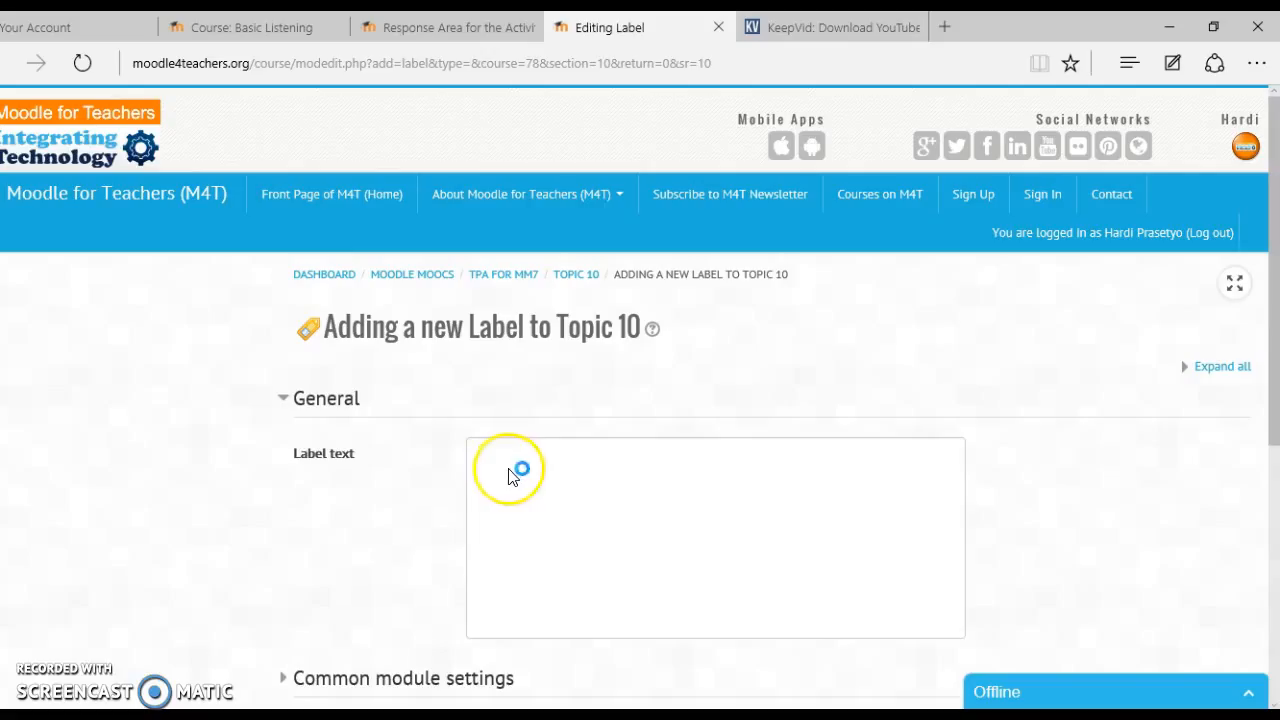
Write the teacher's name plus 'Activite' in 24pt bold as the label, then save to the course
left_click(529, 577)
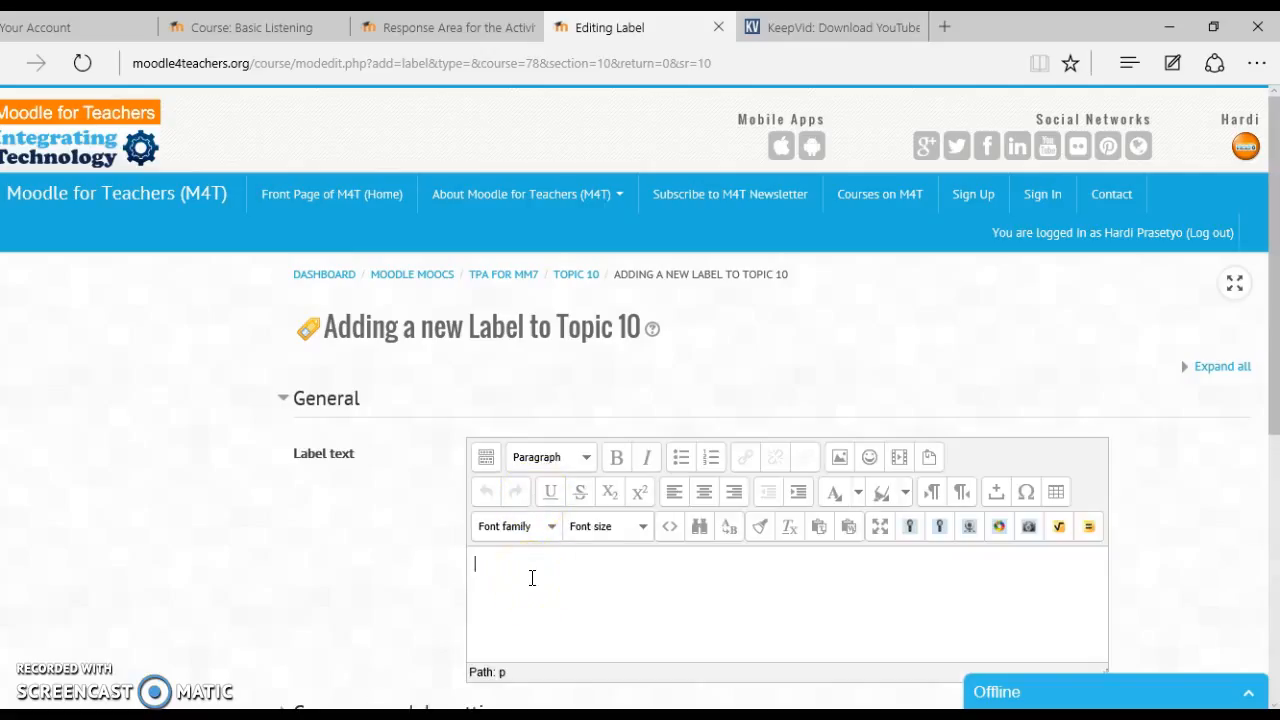
left_click(643, 528)
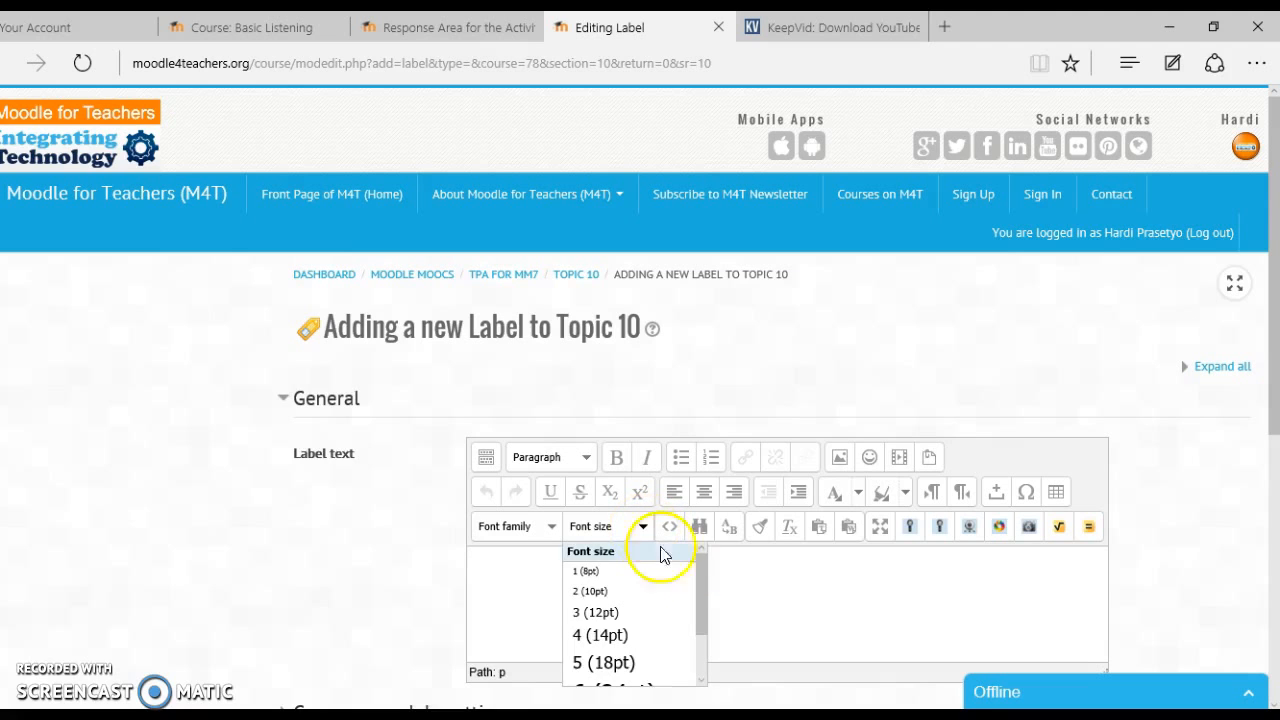
left_click_drag(706, 571, 700, 623)
left_click(625, 623)
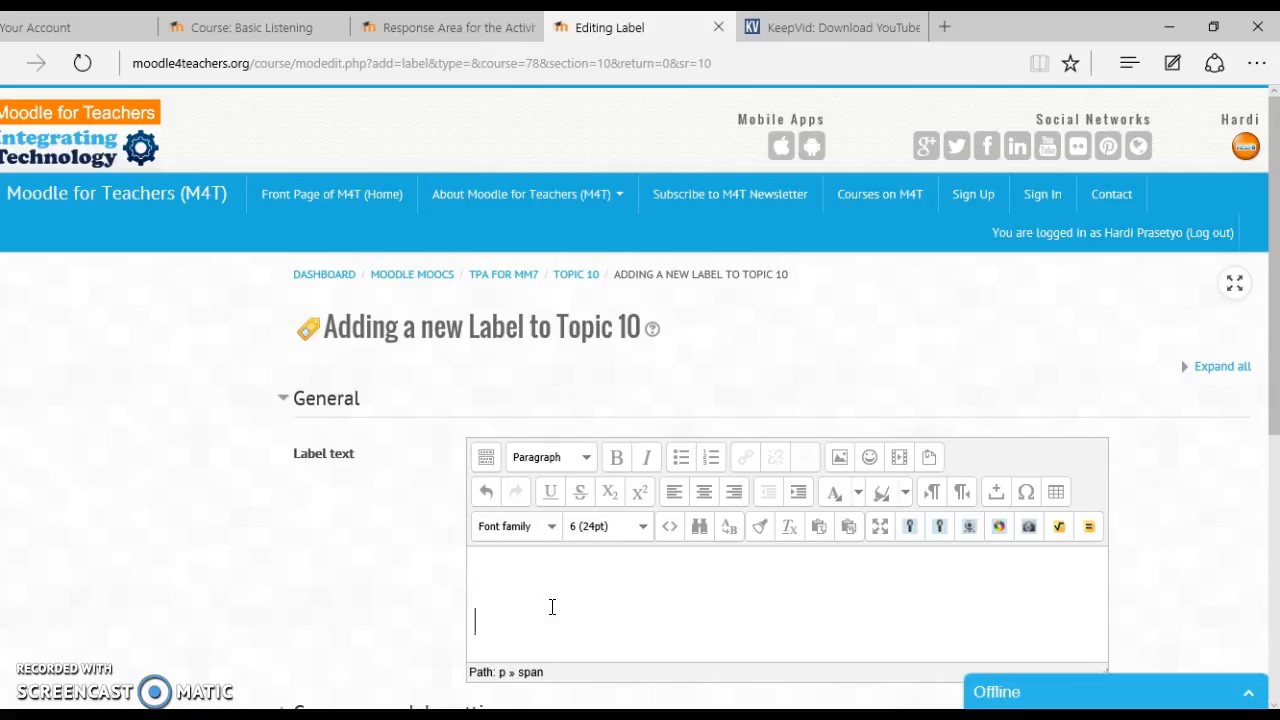
type("Hardi Pra")
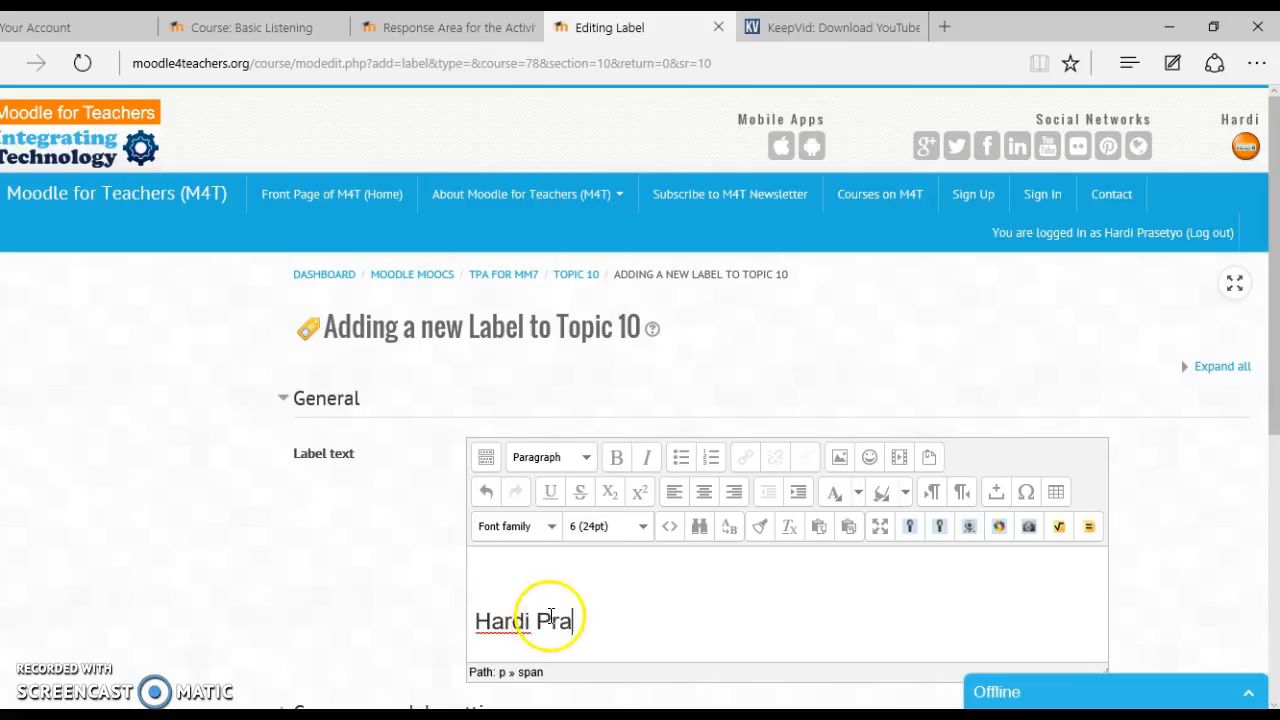
type("setyo's")
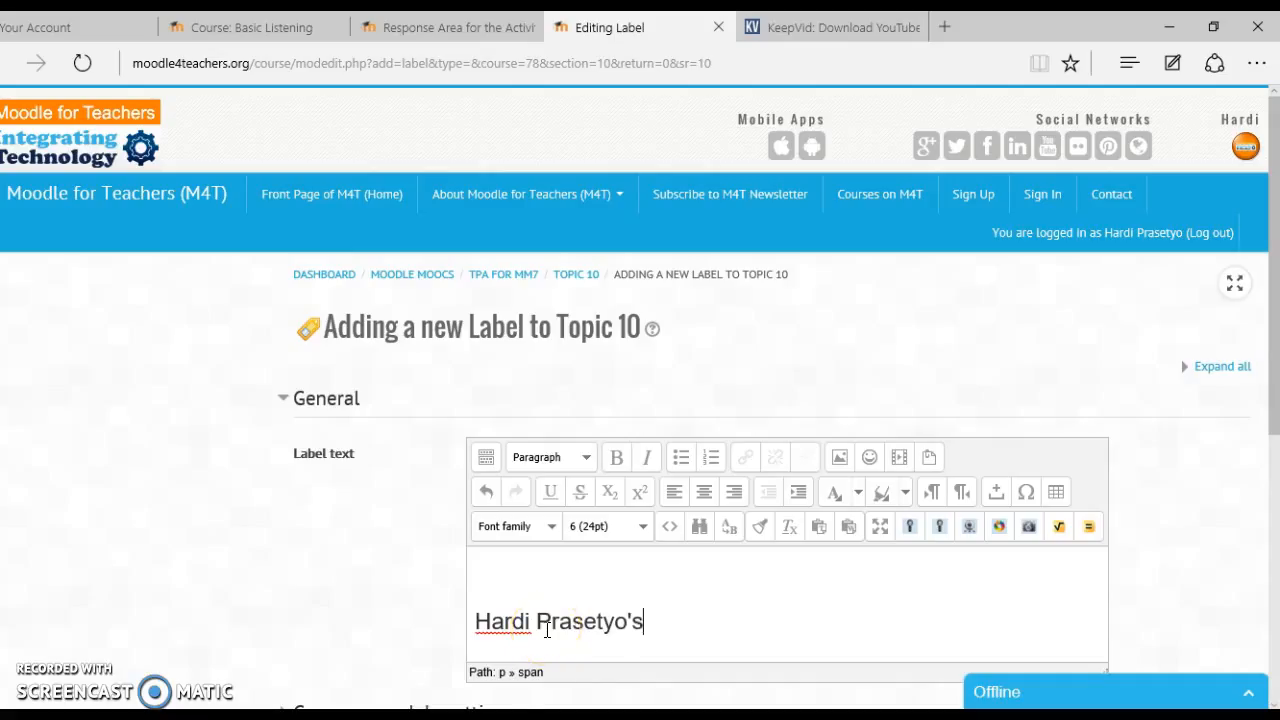
type(" Activite")
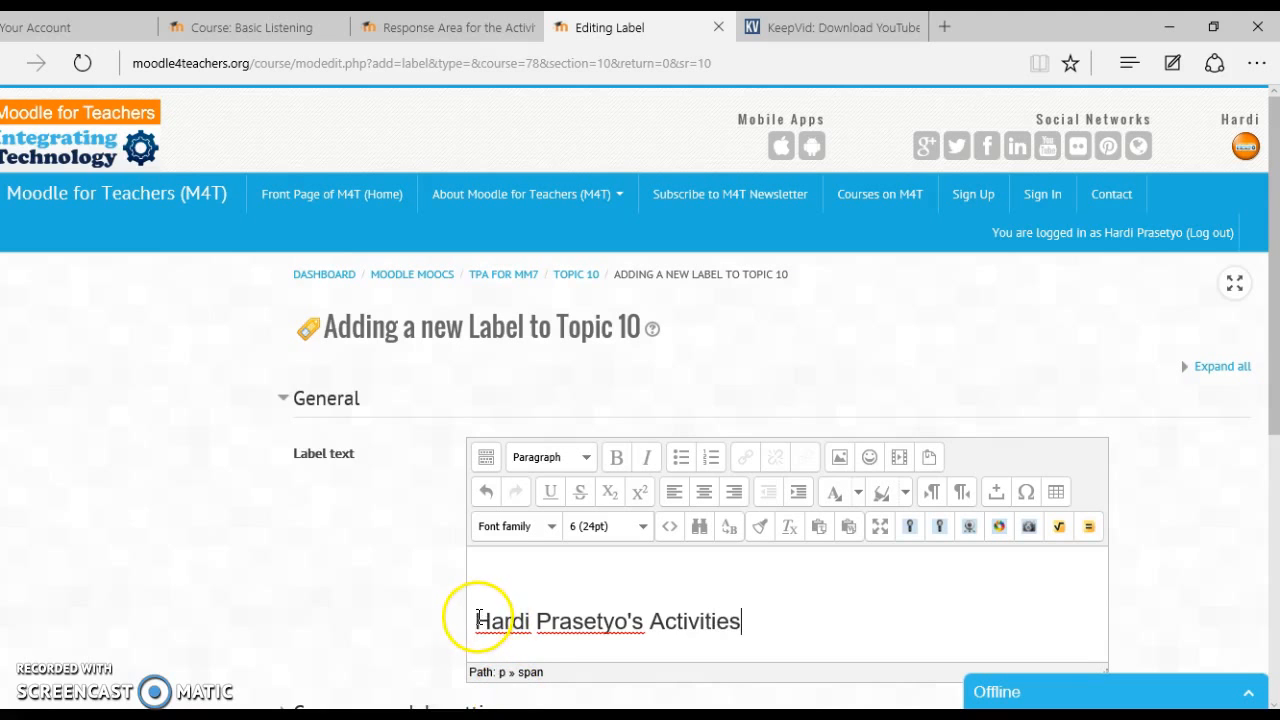
left_click_drag(478, 621, 733, 622)
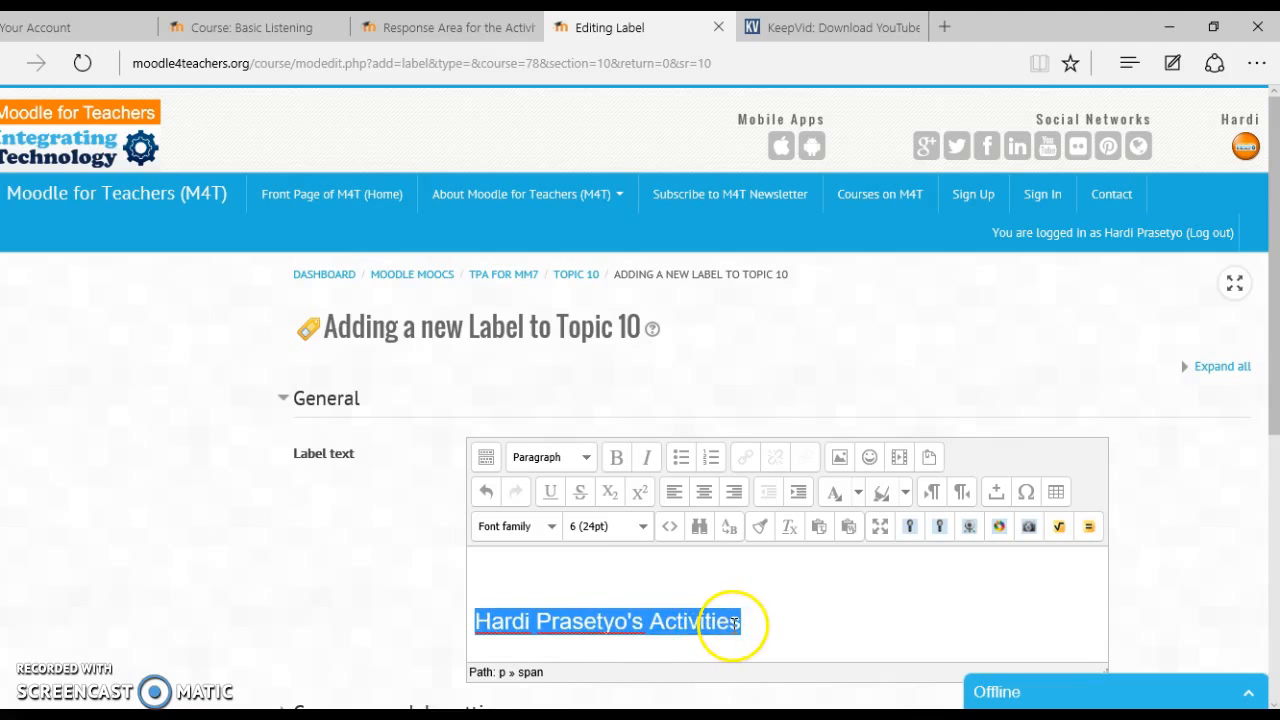
left_click(619, 468)
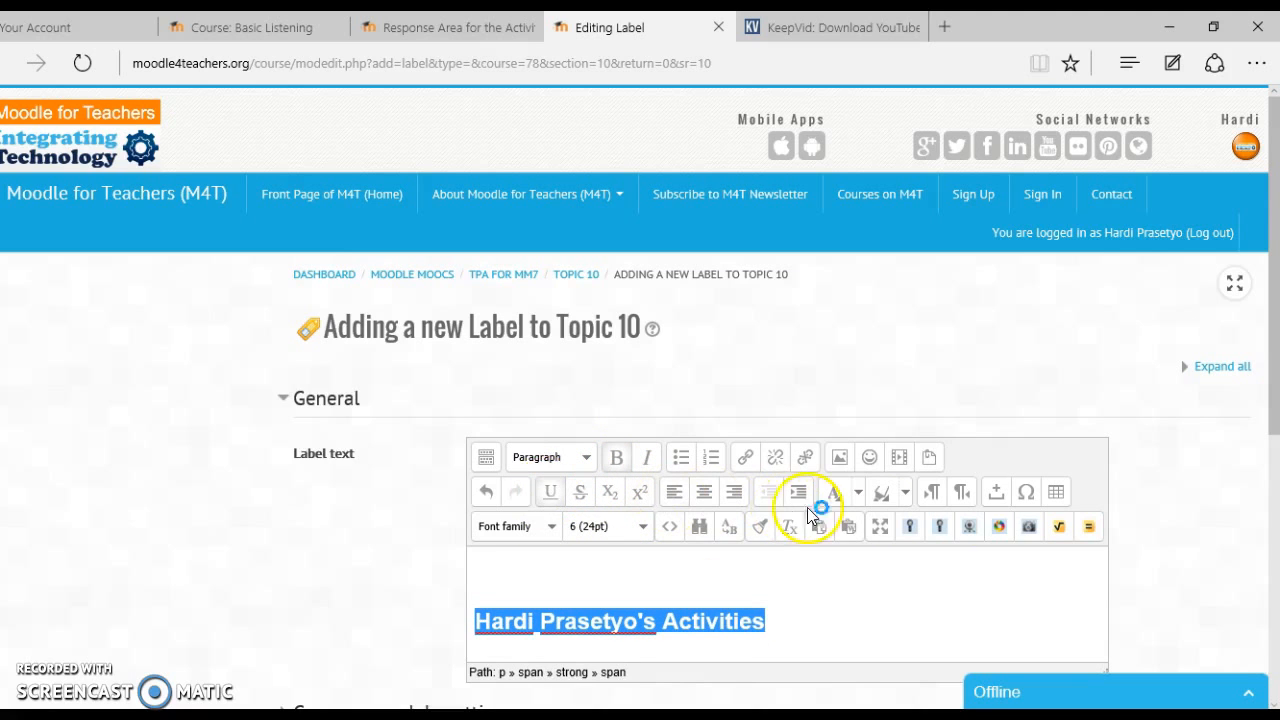
left_click_drag(1275, 384, 1234, 566)
left_click(567, 562)
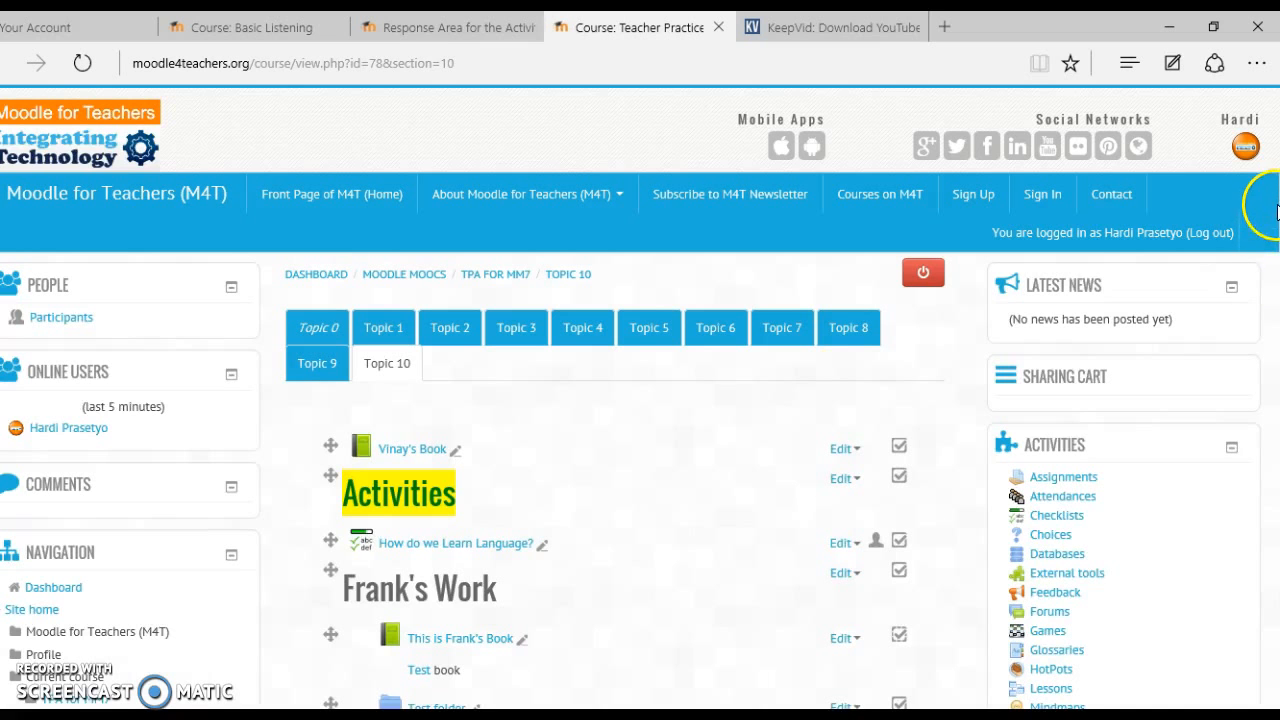
Below the new heading, choose Forum in the activity chooser and add it to Topic 10
left_click_drag(1275, 192, 1258, 339)
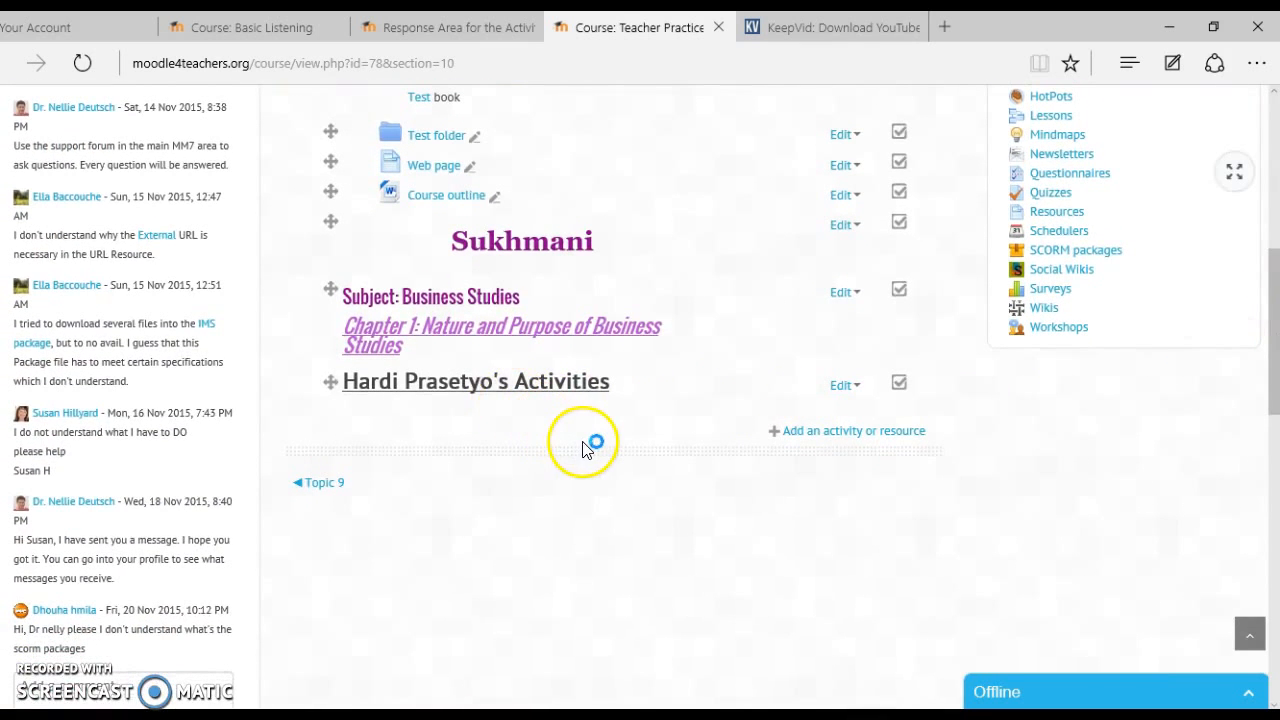
left_click(852, 433)
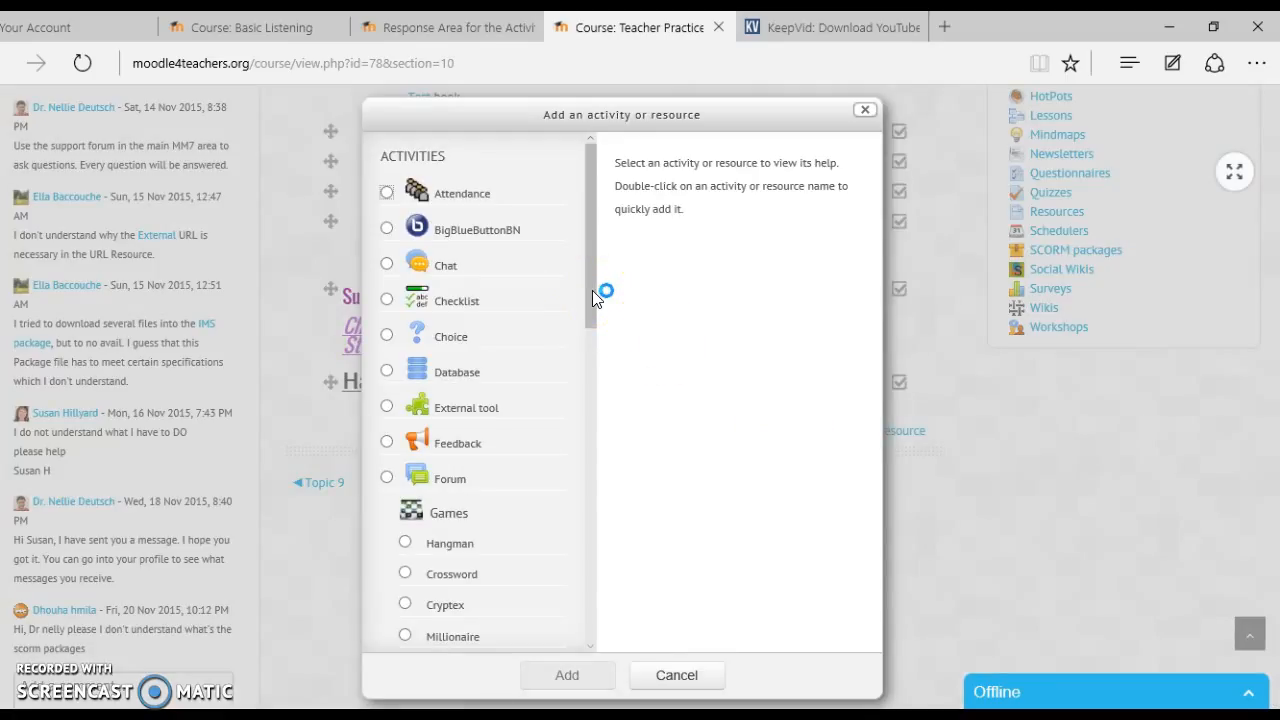
left_click_drag(592, 292, 564, 447)
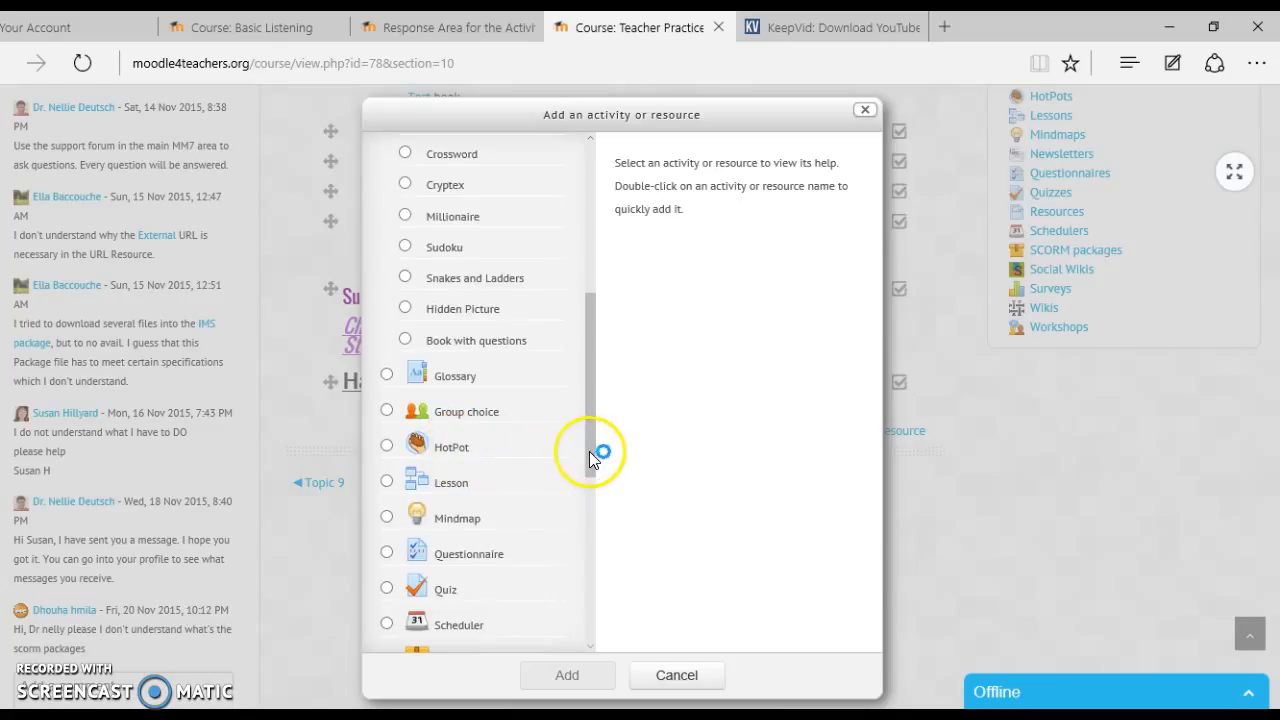
left_click_drag(589, 451, 586, 363)
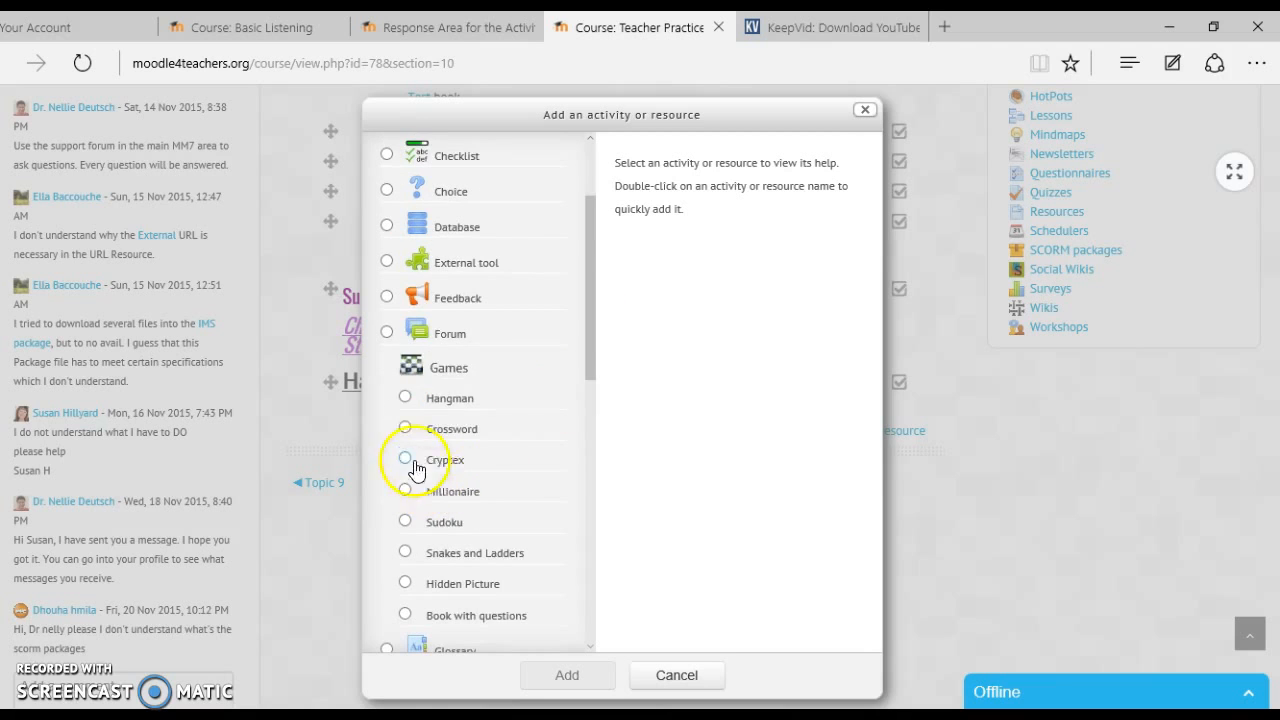
left_click(383, 340)
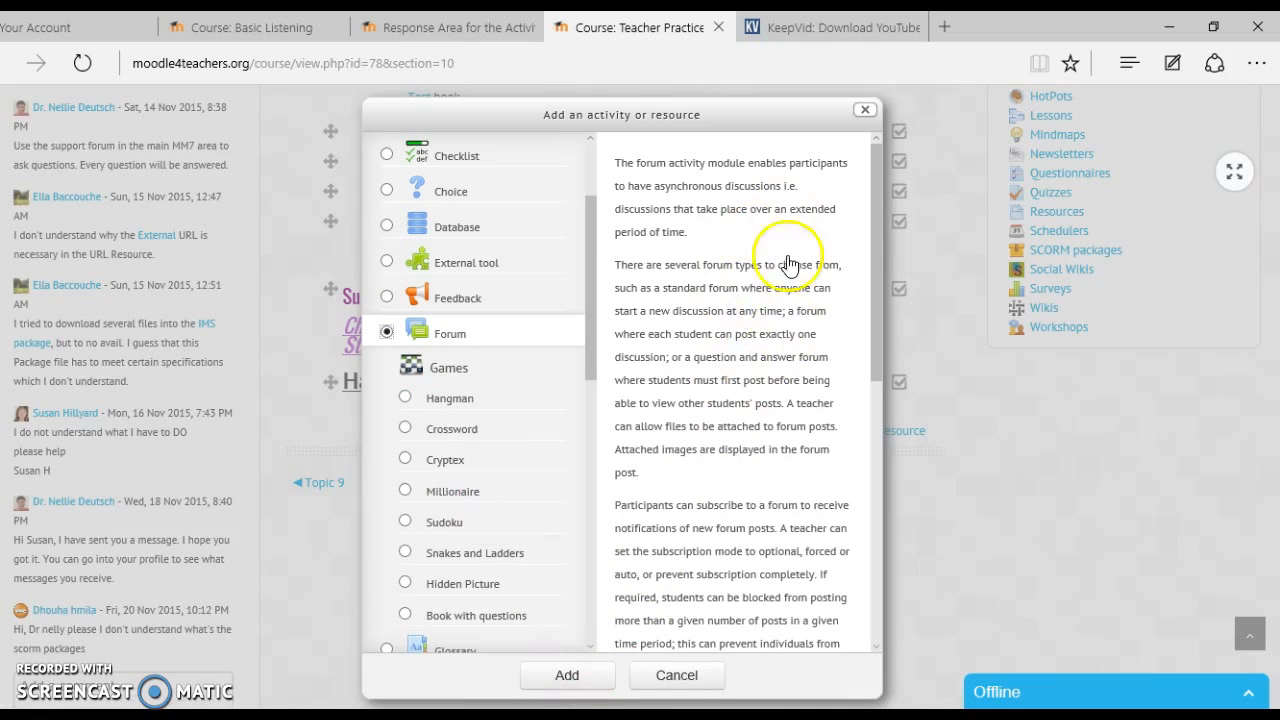
left_click_drag(878, 350, 879, 491)
left_click(566, 674)
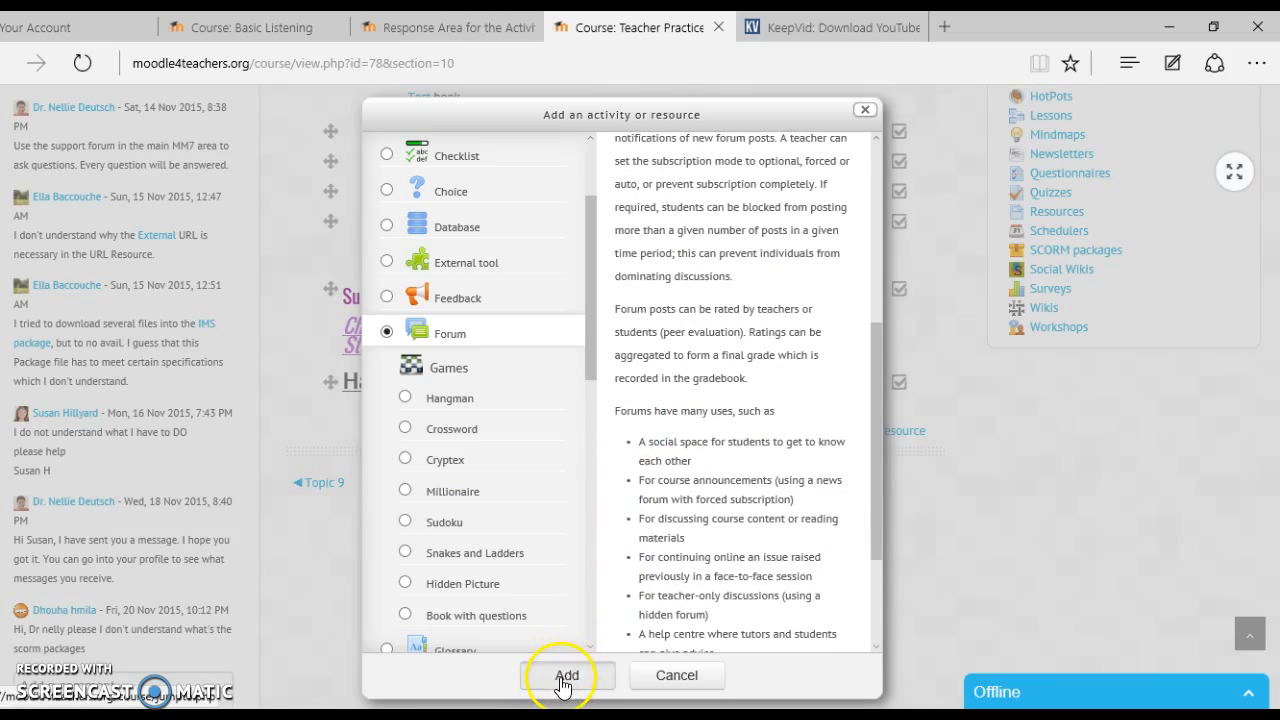
left_click(641, 512)
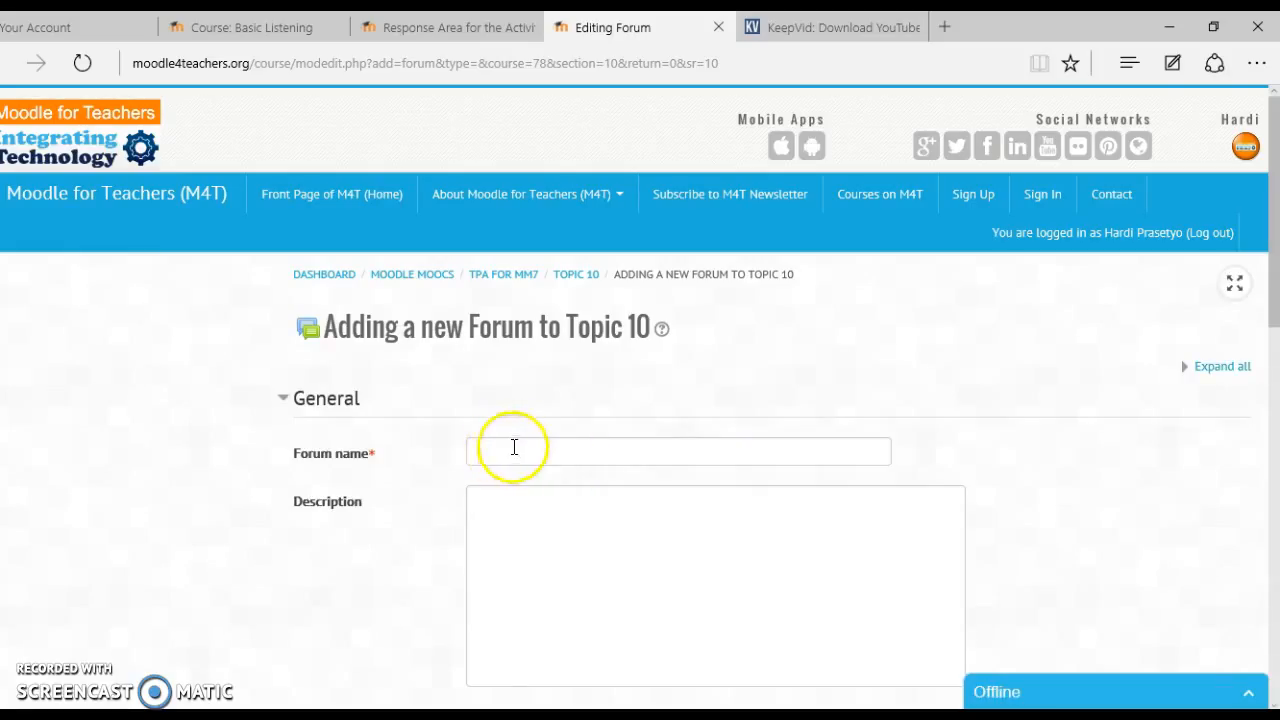
Enter 'Basic Listening: Questions and Answers' as the forum name and save it to the course
left_click(490, 449)
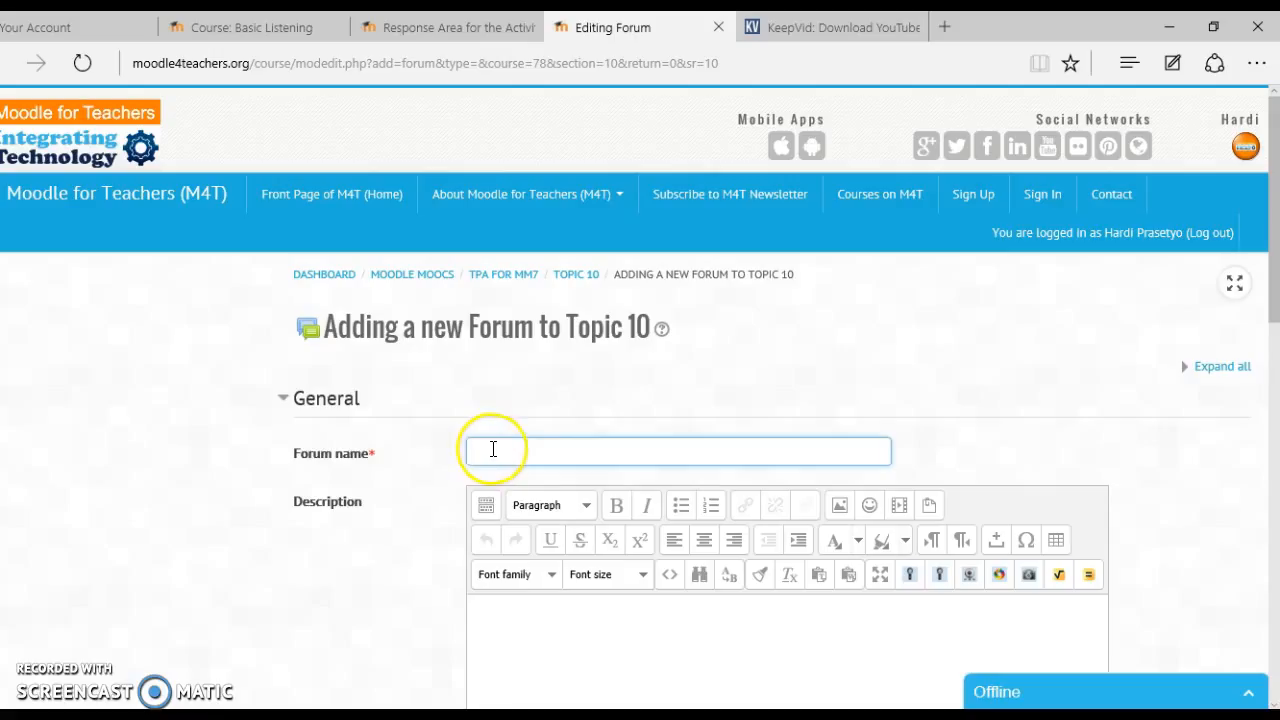
type("Wha")
key("BackSpace")
key("BackSpace")
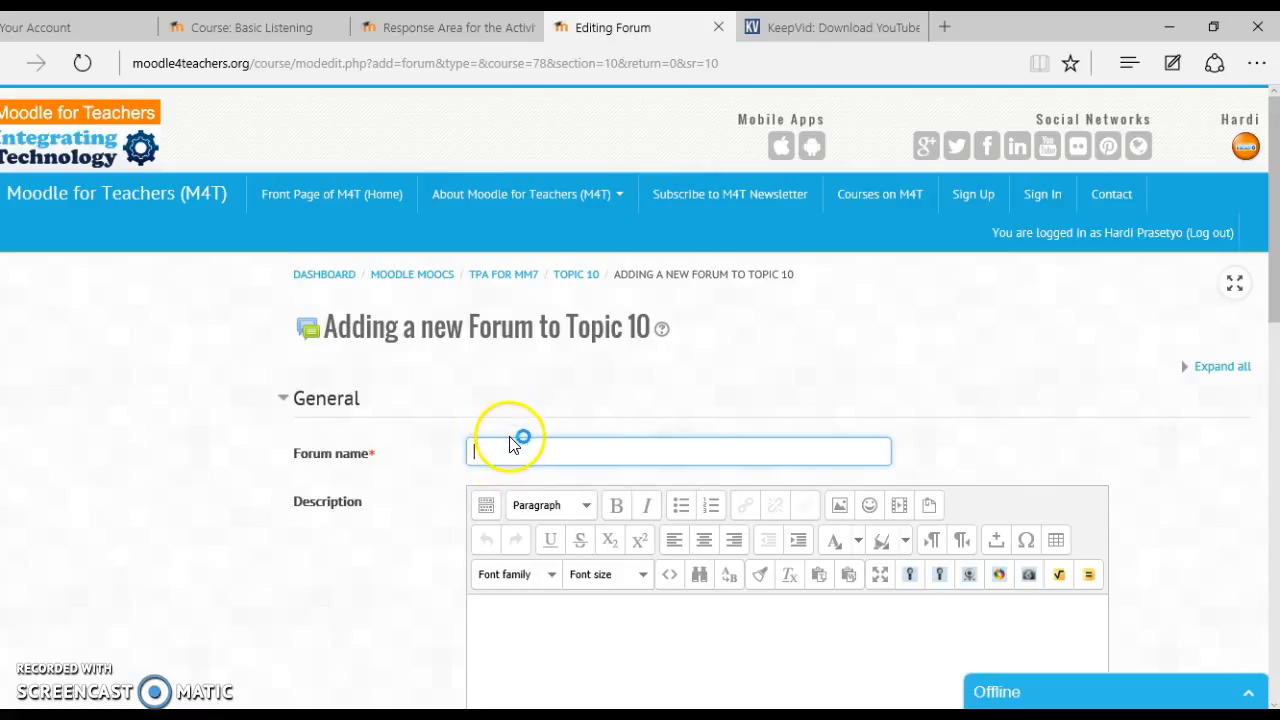
type("Basic Listening")
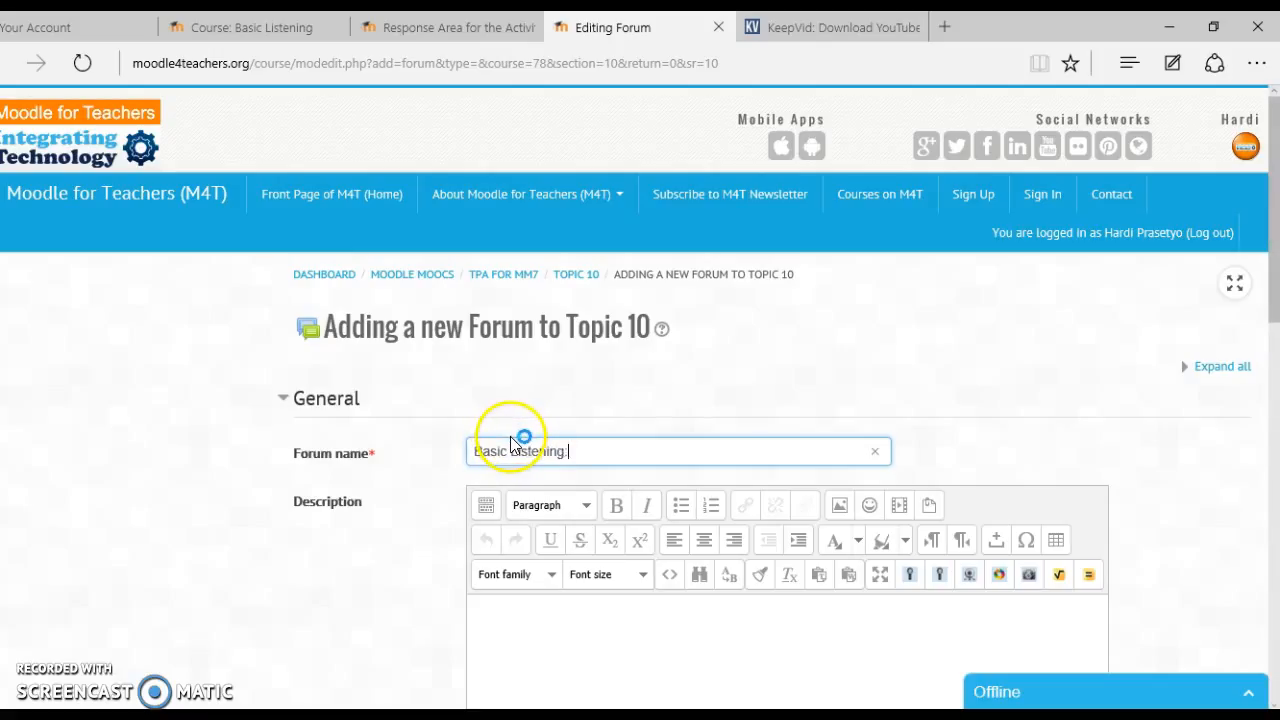
type(": Question")
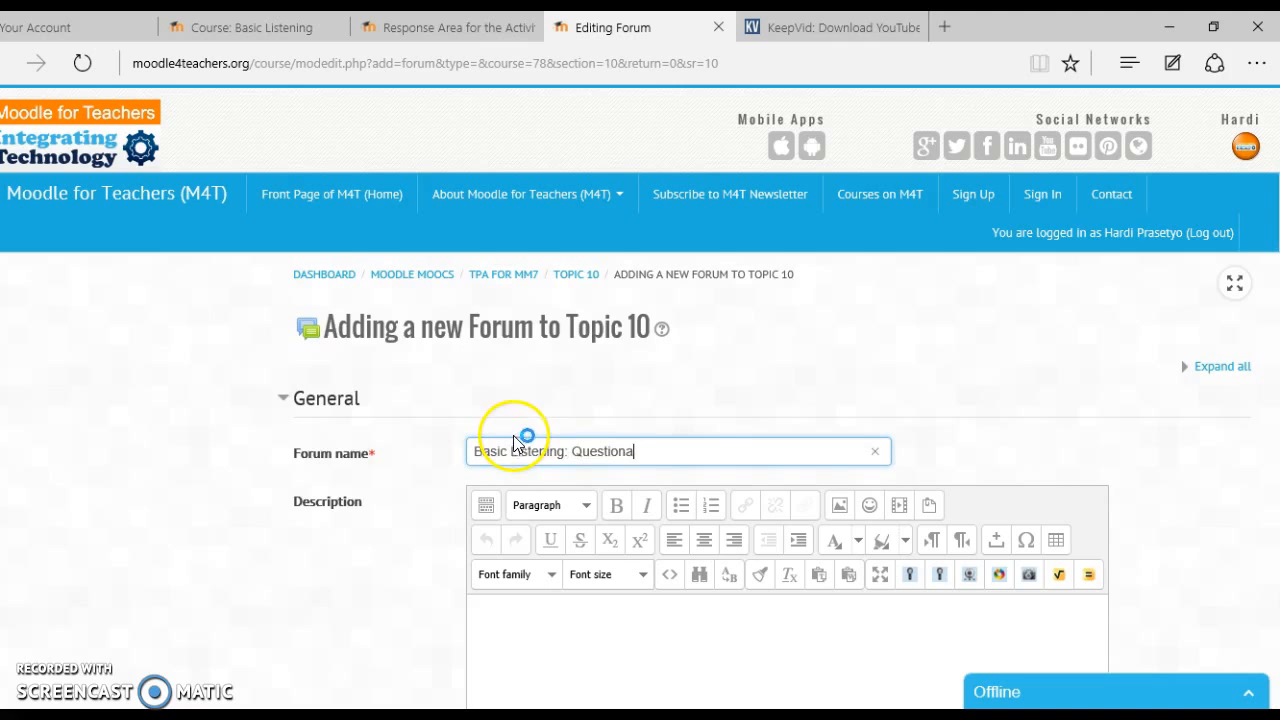
type("s and Answers")
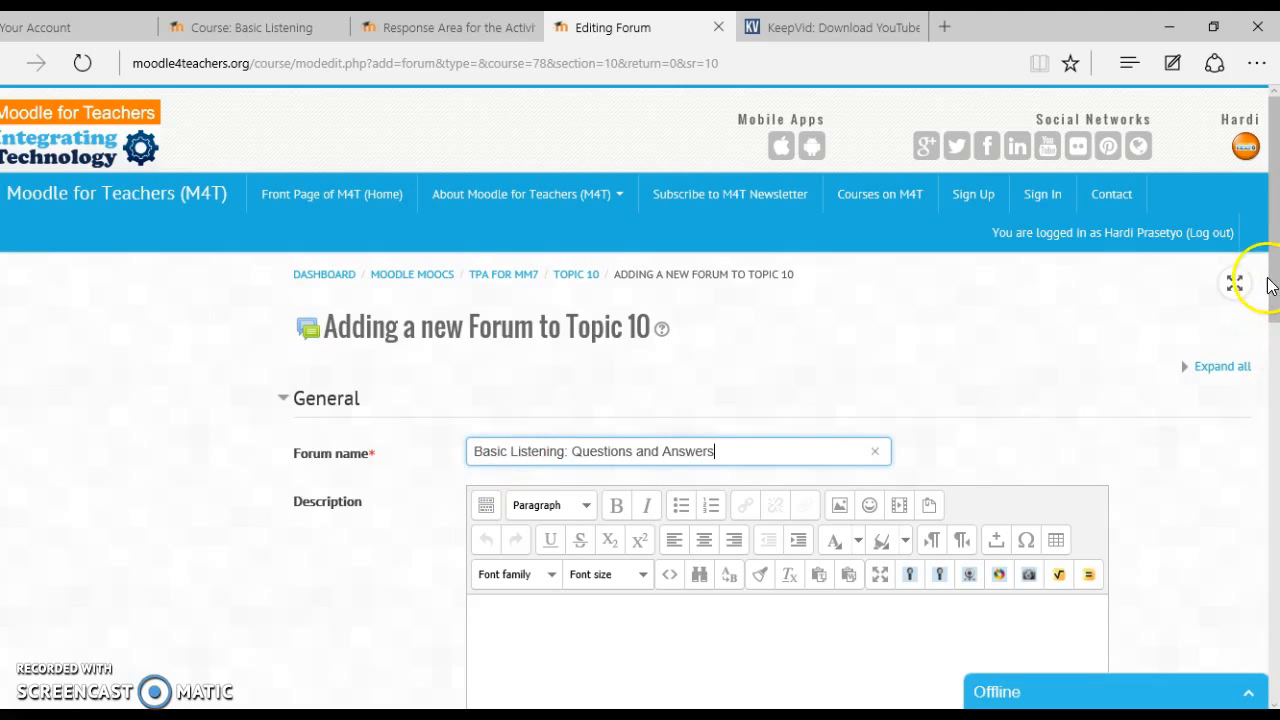
left_click_drag(1270, 288, 1260, 583)
left_click(575, 572)
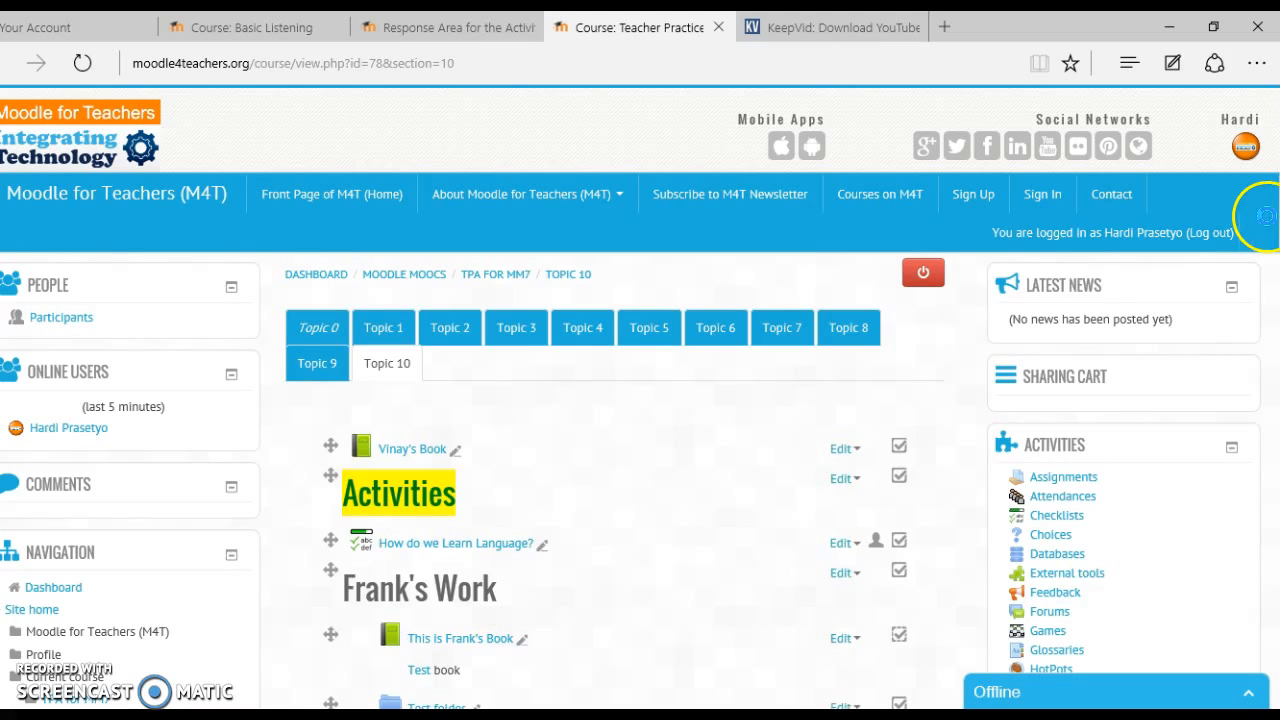
Select Chat in the activity chooser and add it to Topic 10
left_click_drag(1184, 227, 1274, 335)
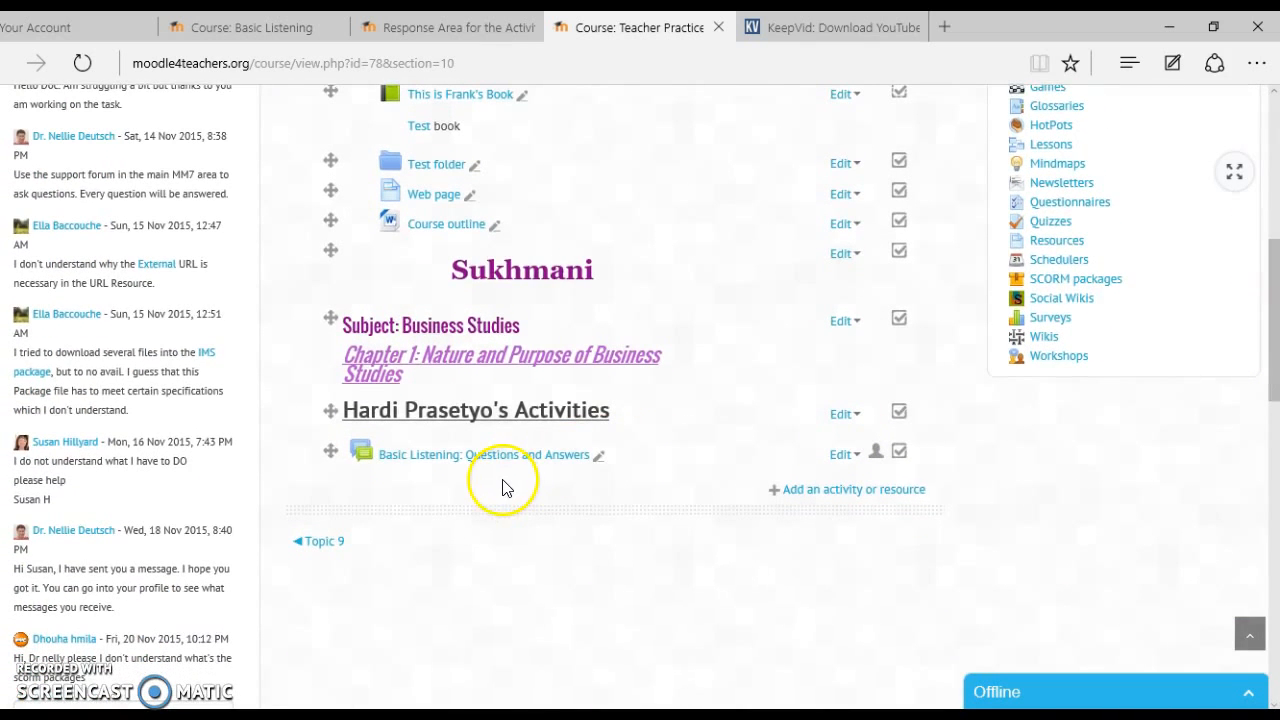
left_click(835, 497)
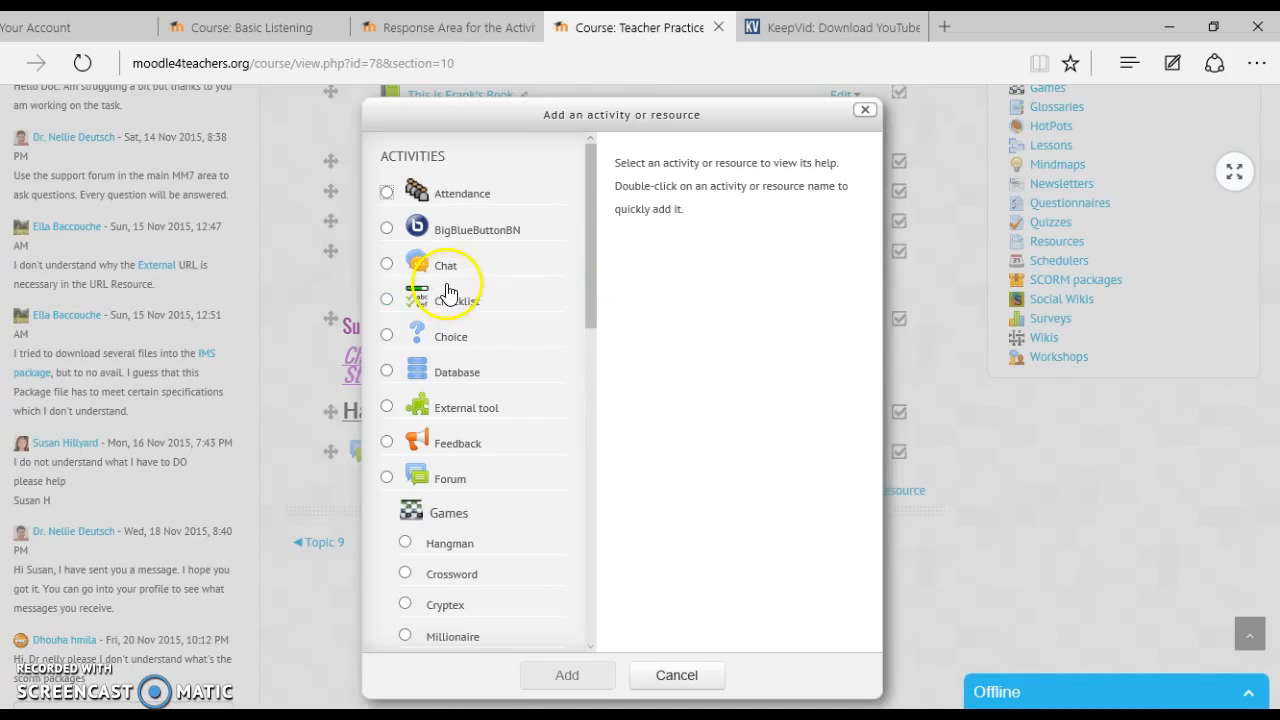
left_click(387, 265)
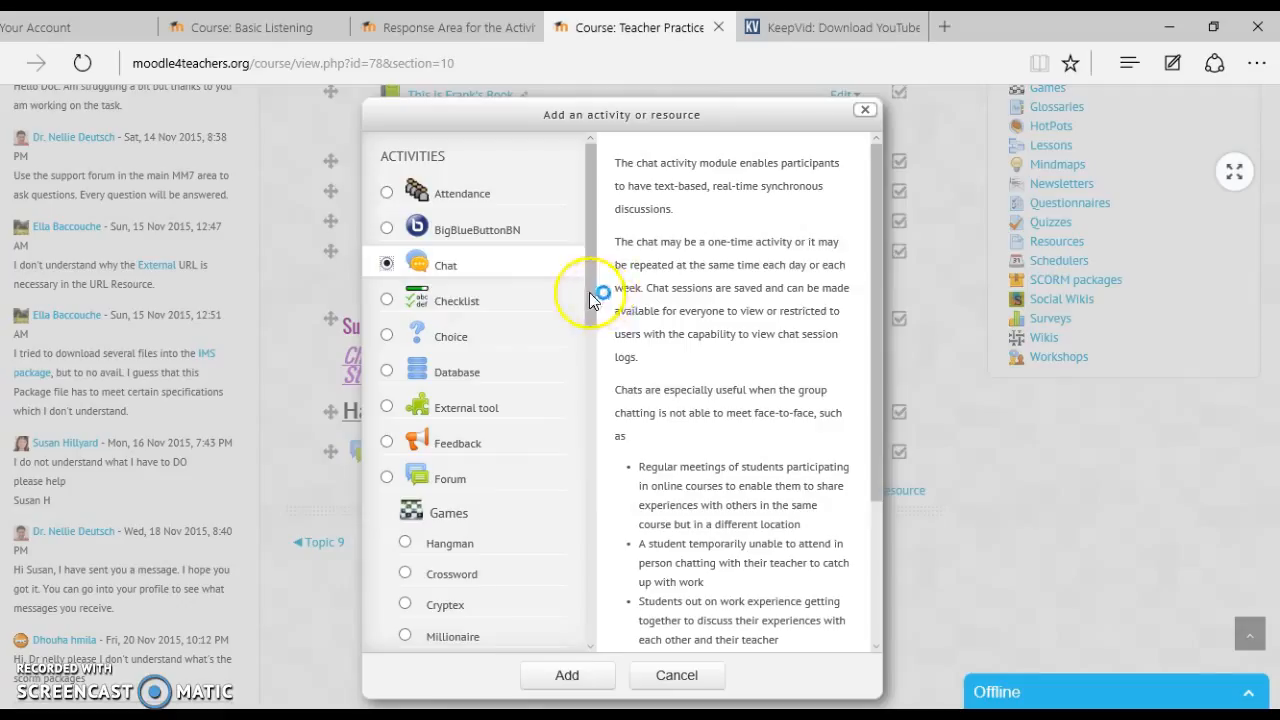
left_click(566, 677)
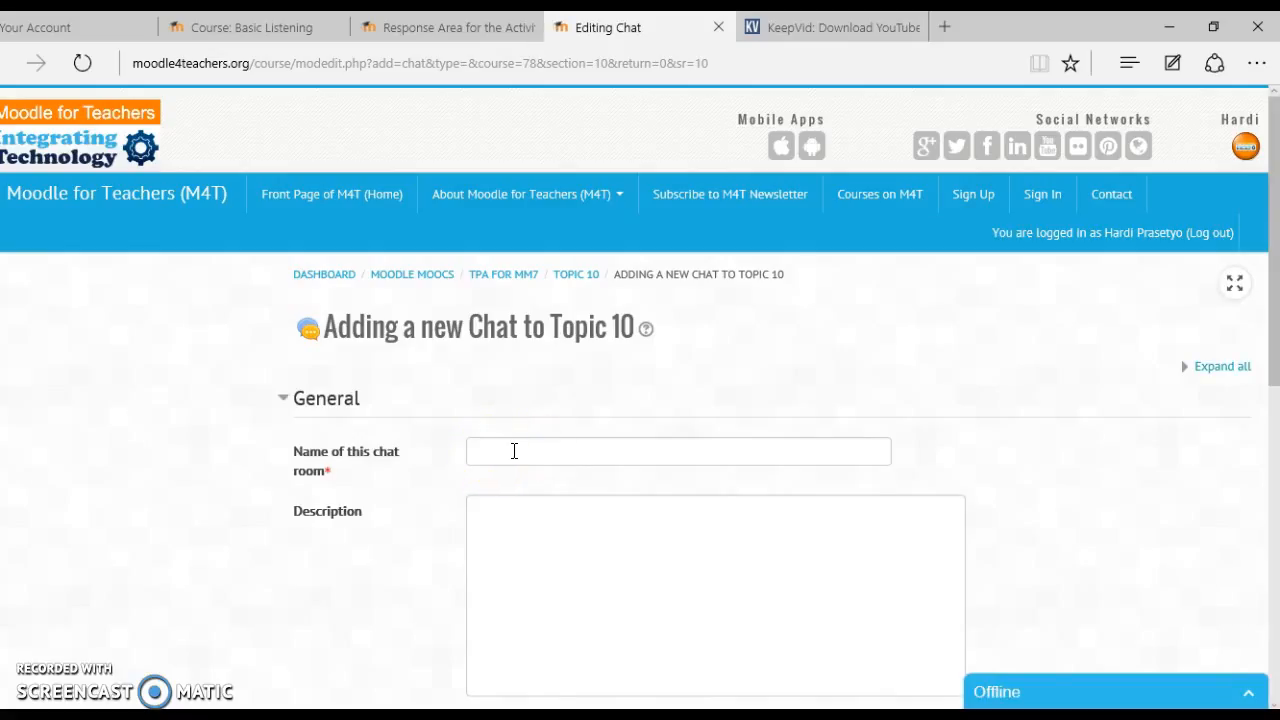
Type the chat room name 'Basic Listening: Chatting Room' and save it to the course
left_click(515, 451)
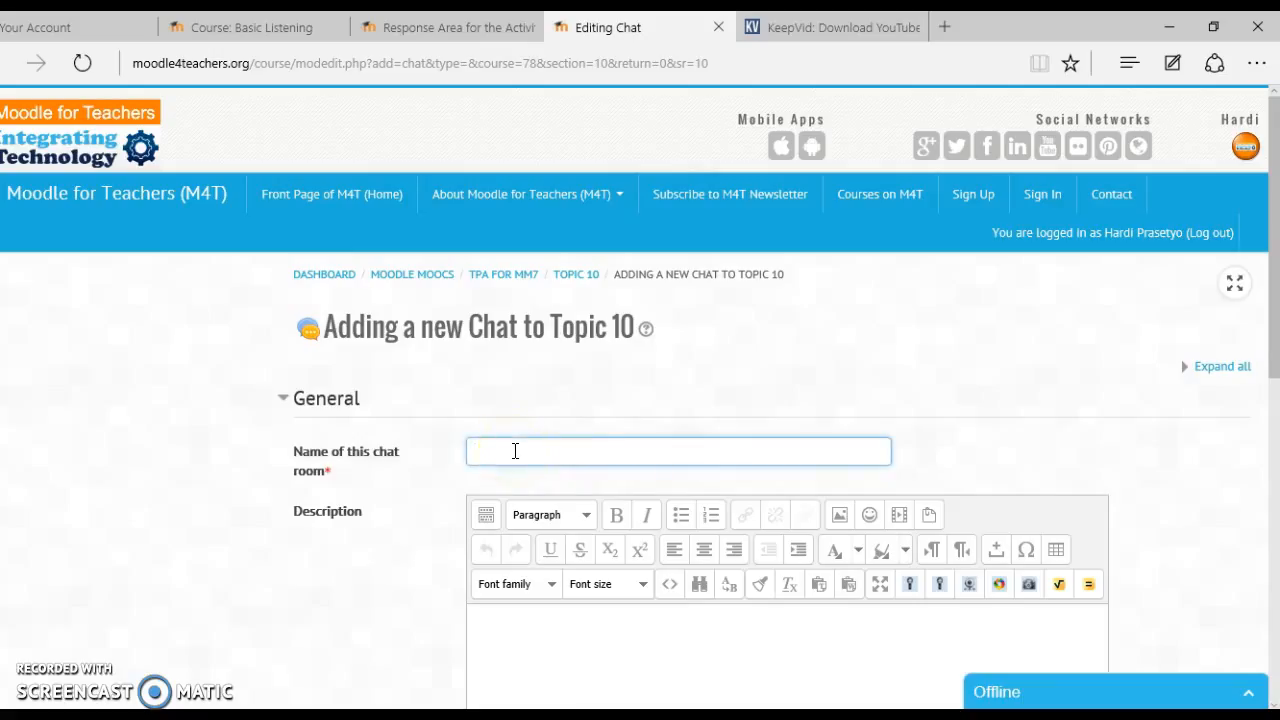
type("asic Ls")
type("stening ")
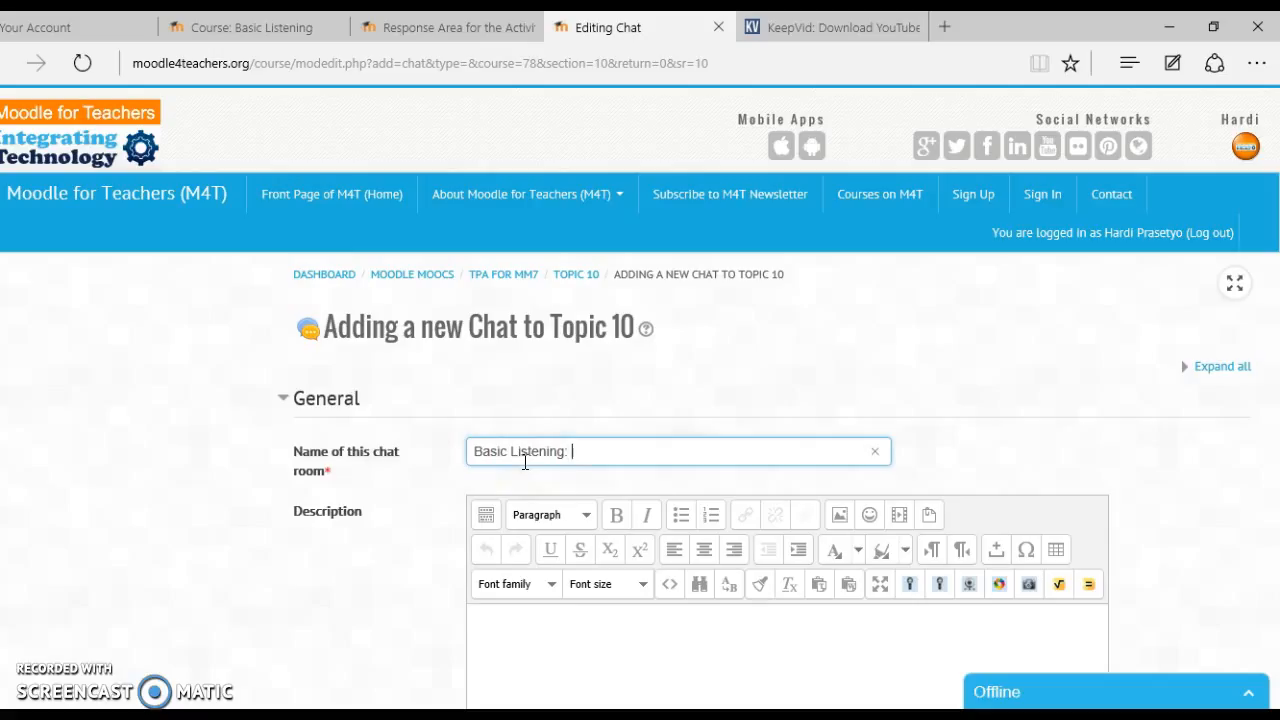
type(" Chatting Room")
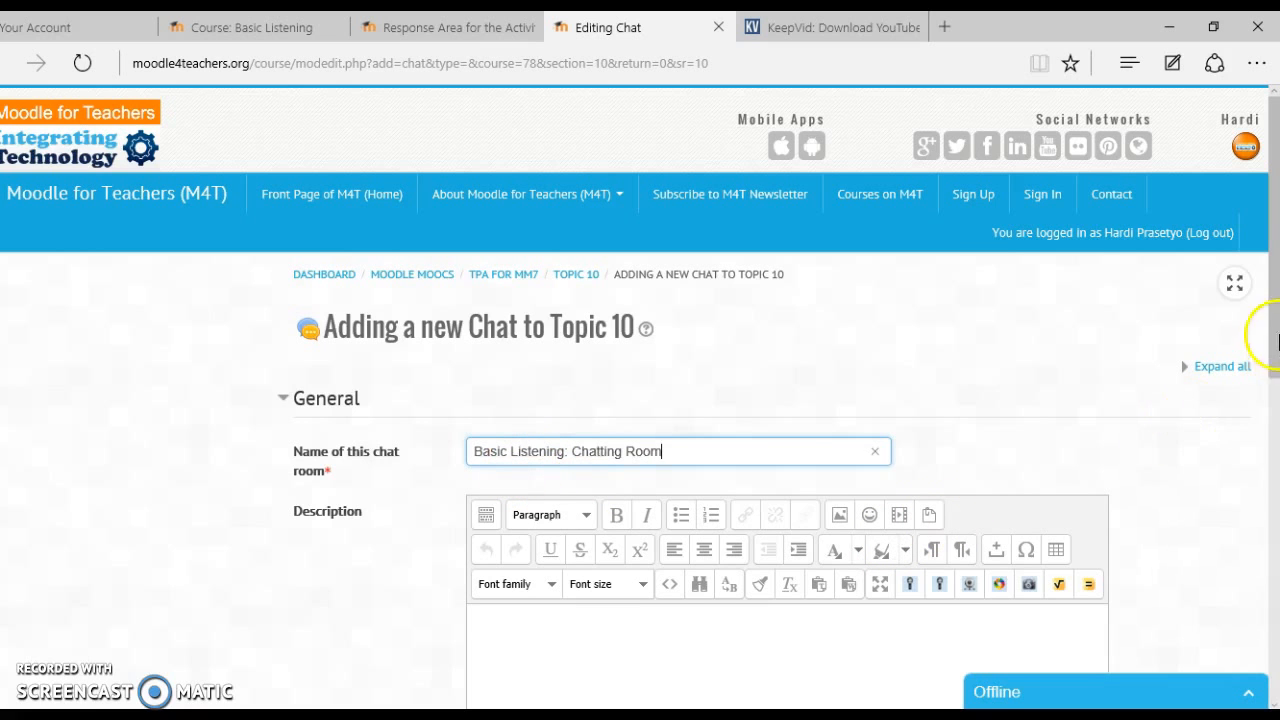
left_click_drag(1277, 340, 1277, 524)
left_click(586, 622)
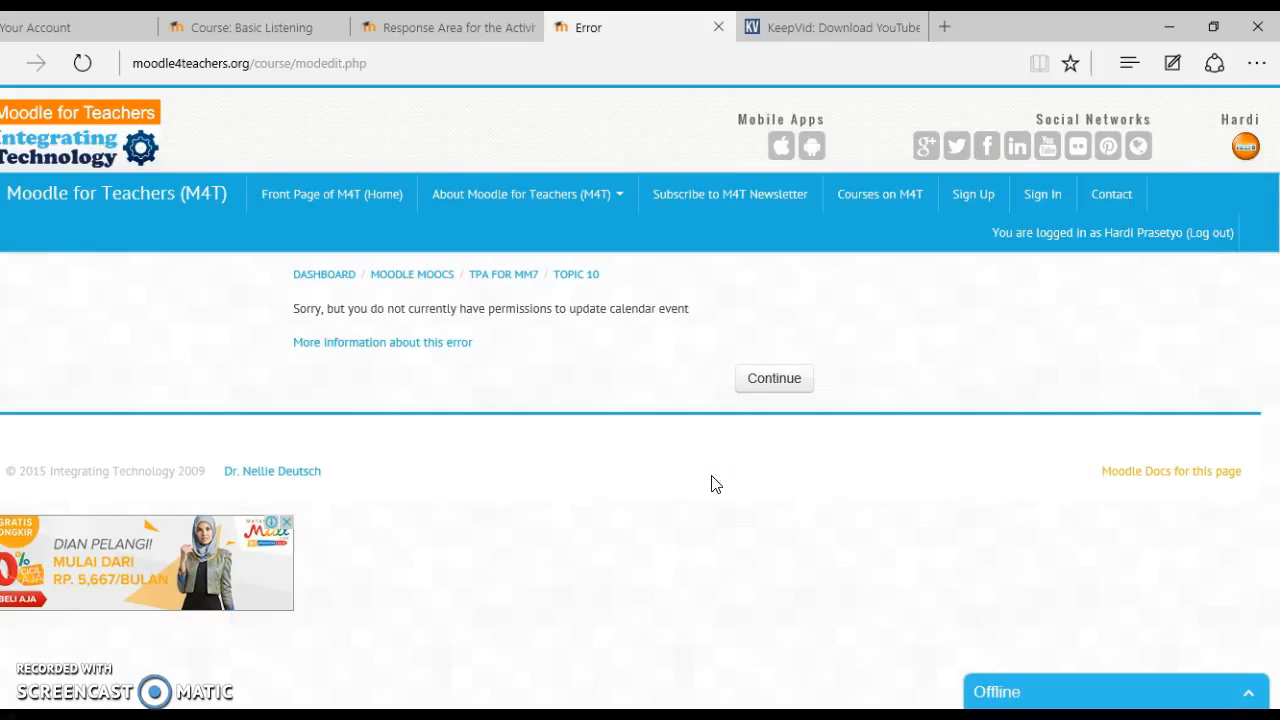
Dismiss the calendar-permission error and open the Moodle MOOC 7 course from the Dashboard
left_click(772, 390)
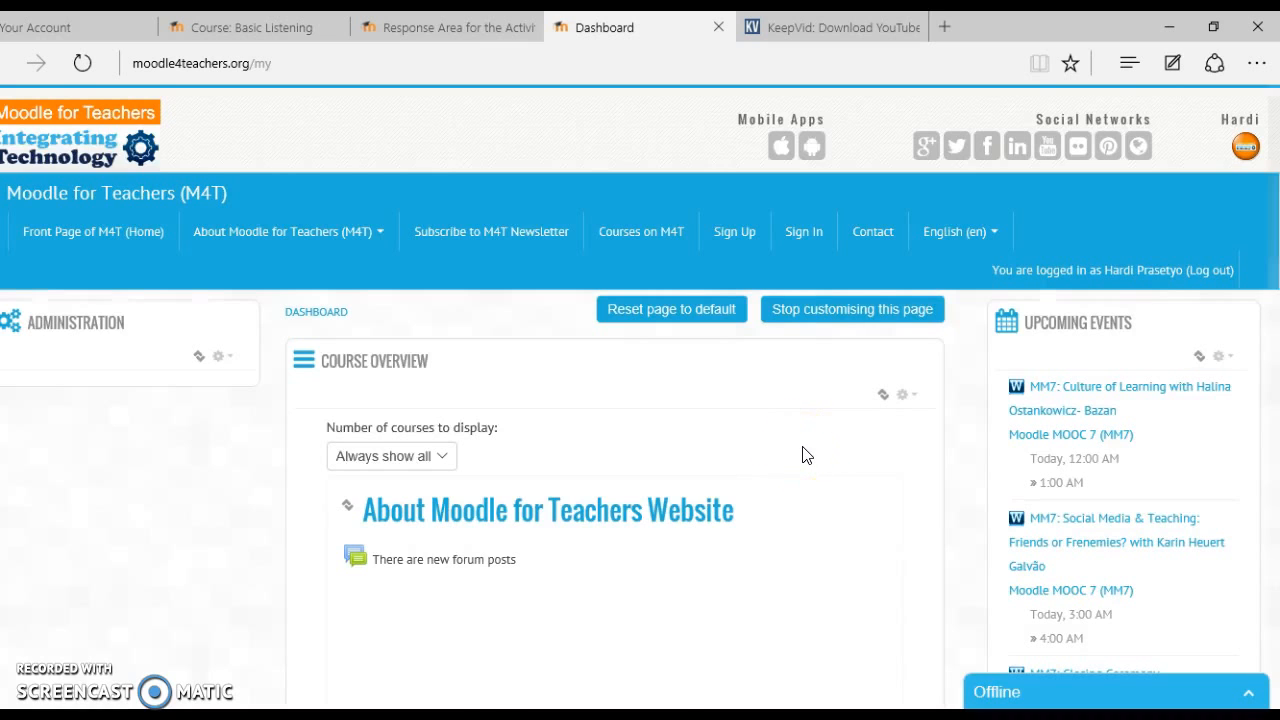
scroll(806, 455, "down", 2)
left_click(498, 450)
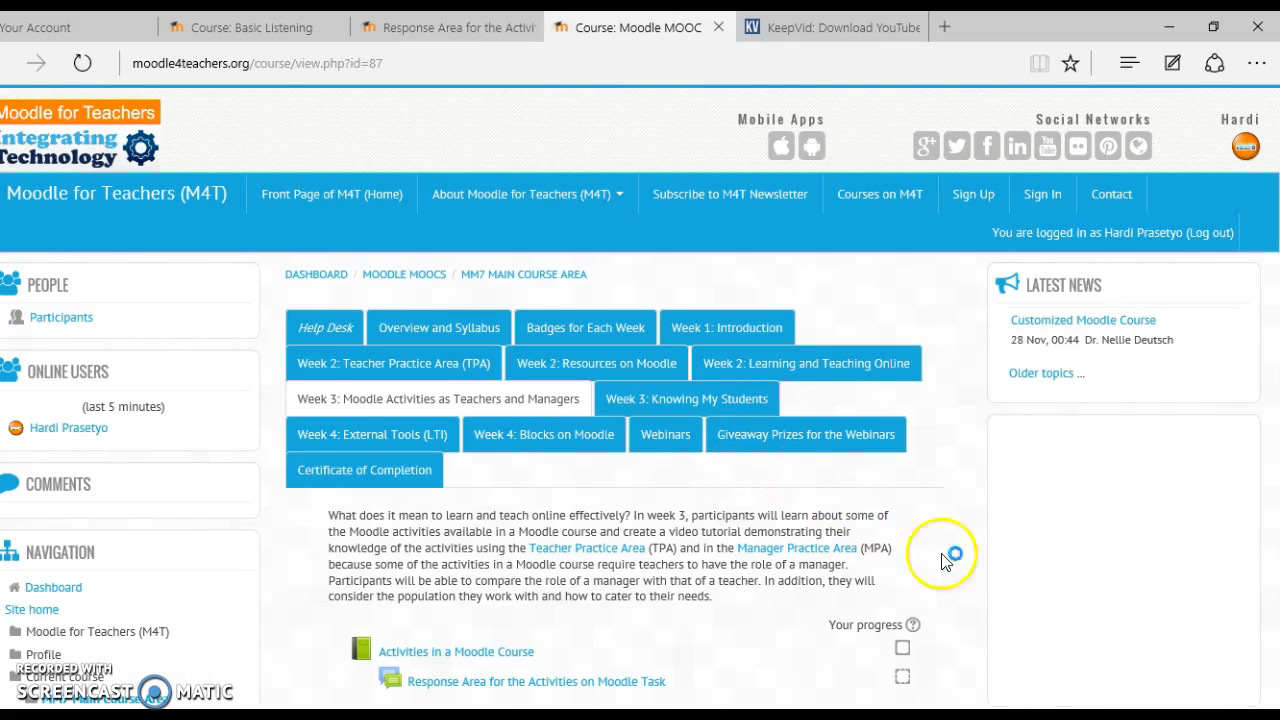
Go through the Week 2: Teacher Practice Area (TPA) section to the Teacher Practice Area course
scroll(440, 350, "down", 3)
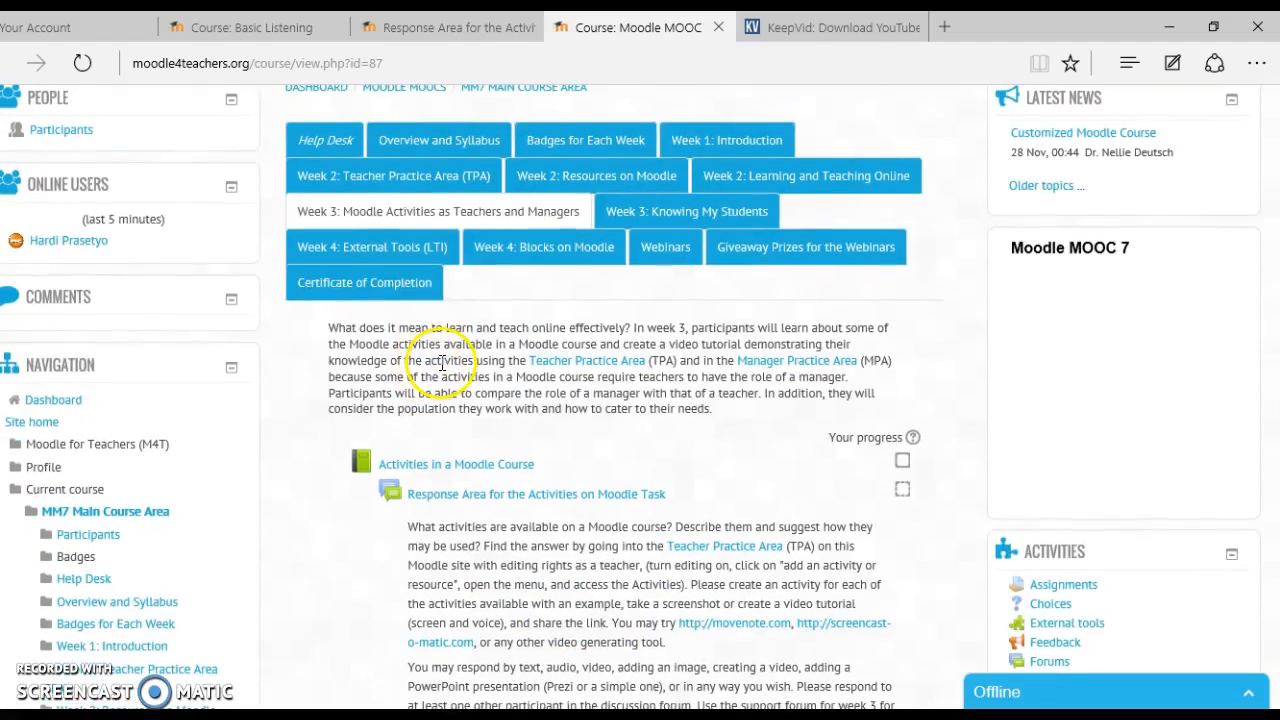
scroll(405, 180, "down", 5)
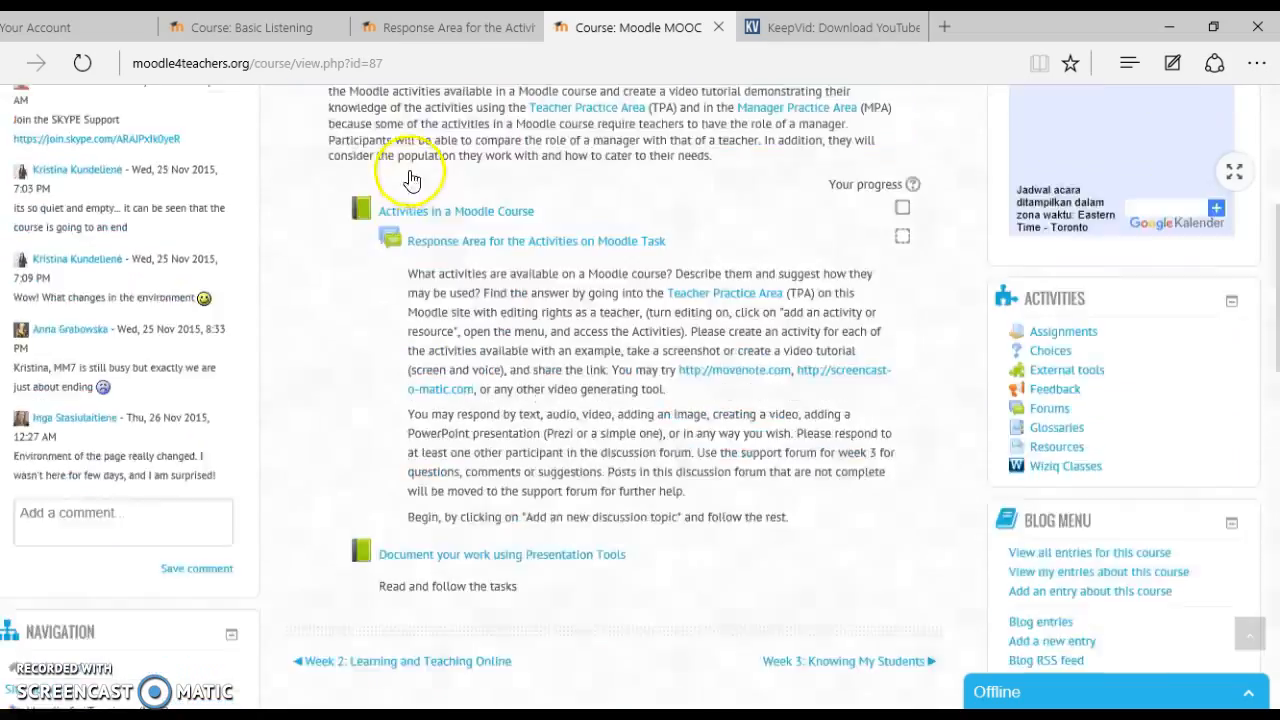
scroll(500, 260, "up", 3)
scroll(487, 268, "up", 5)
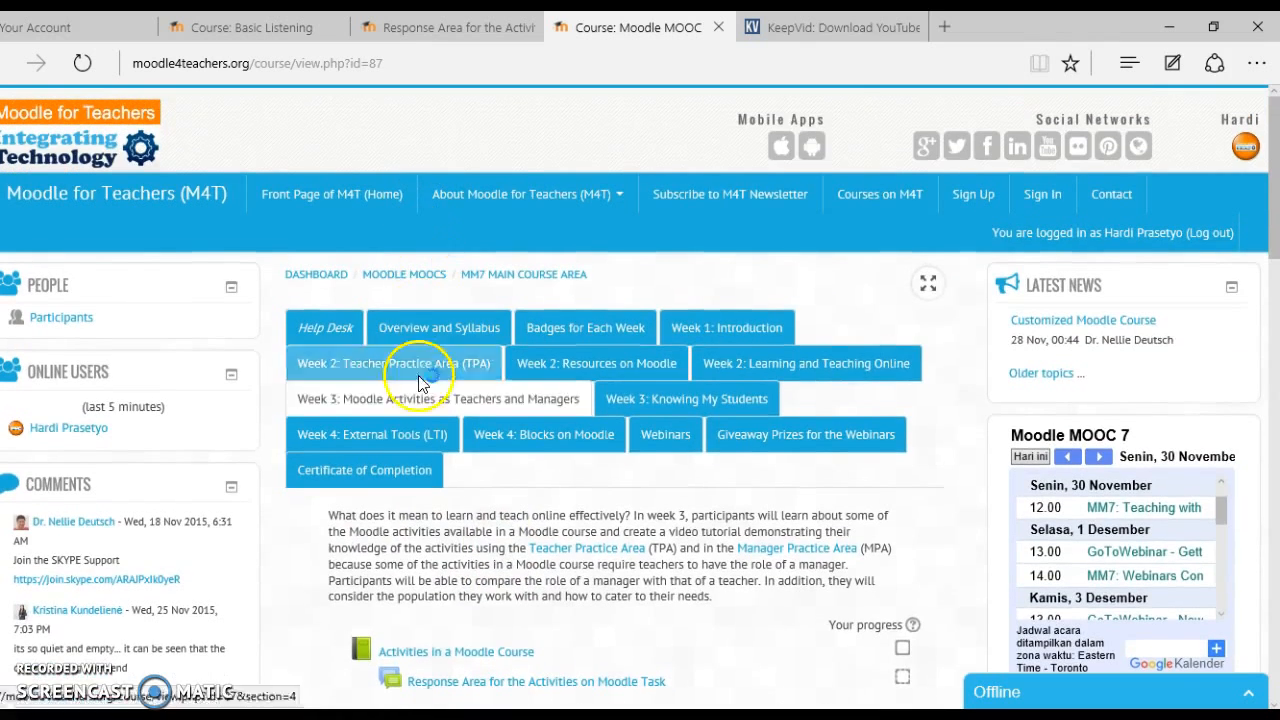
left_click(383, 366)
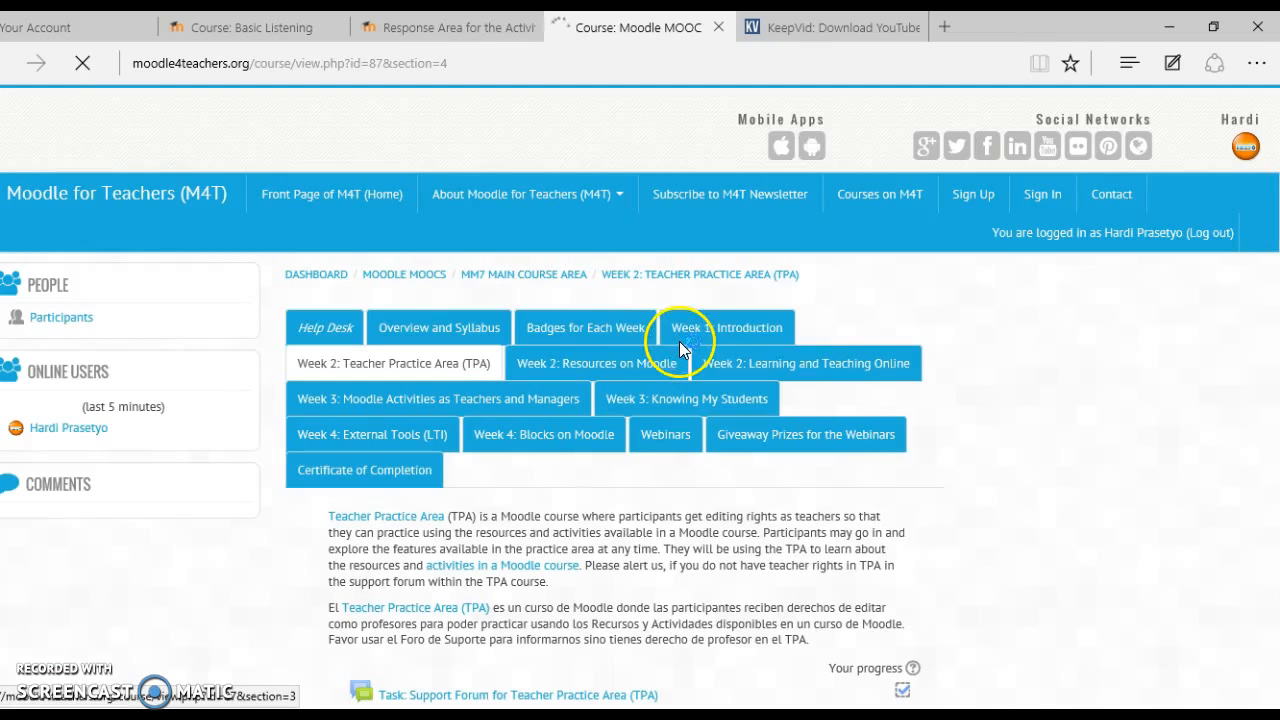
scroll(914, 450, "down", 1)
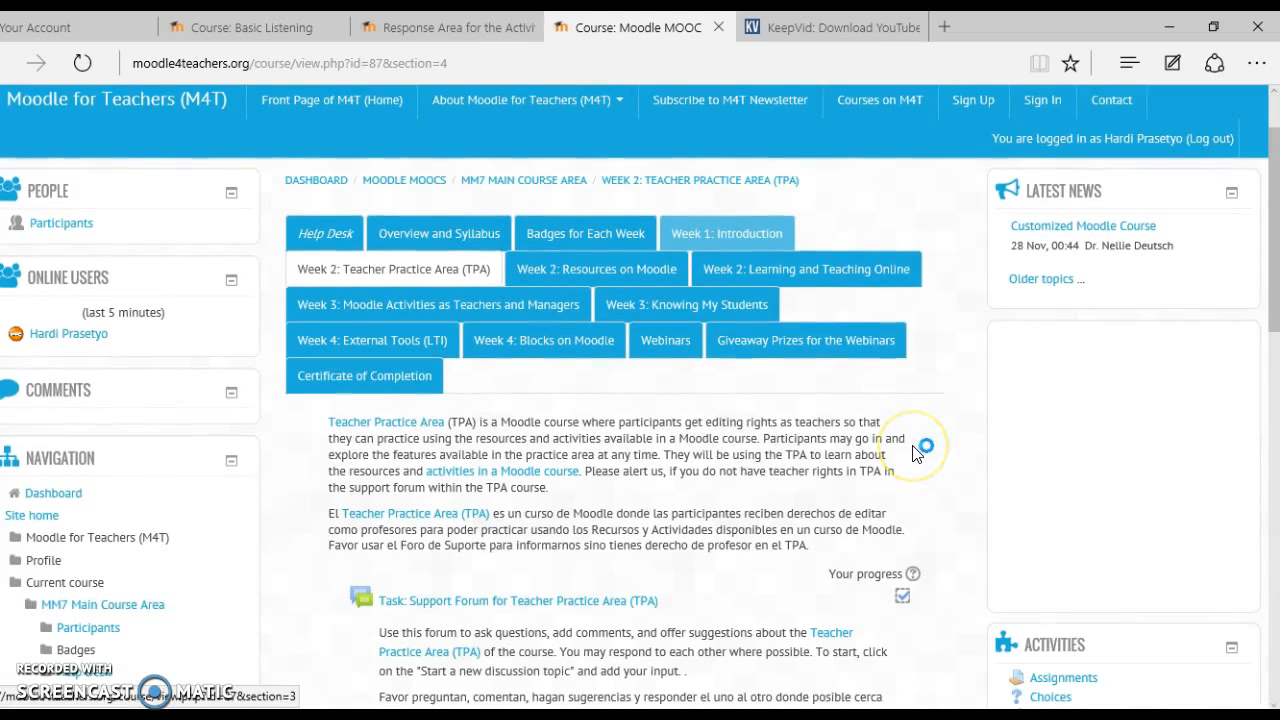
left_click(408, 428)
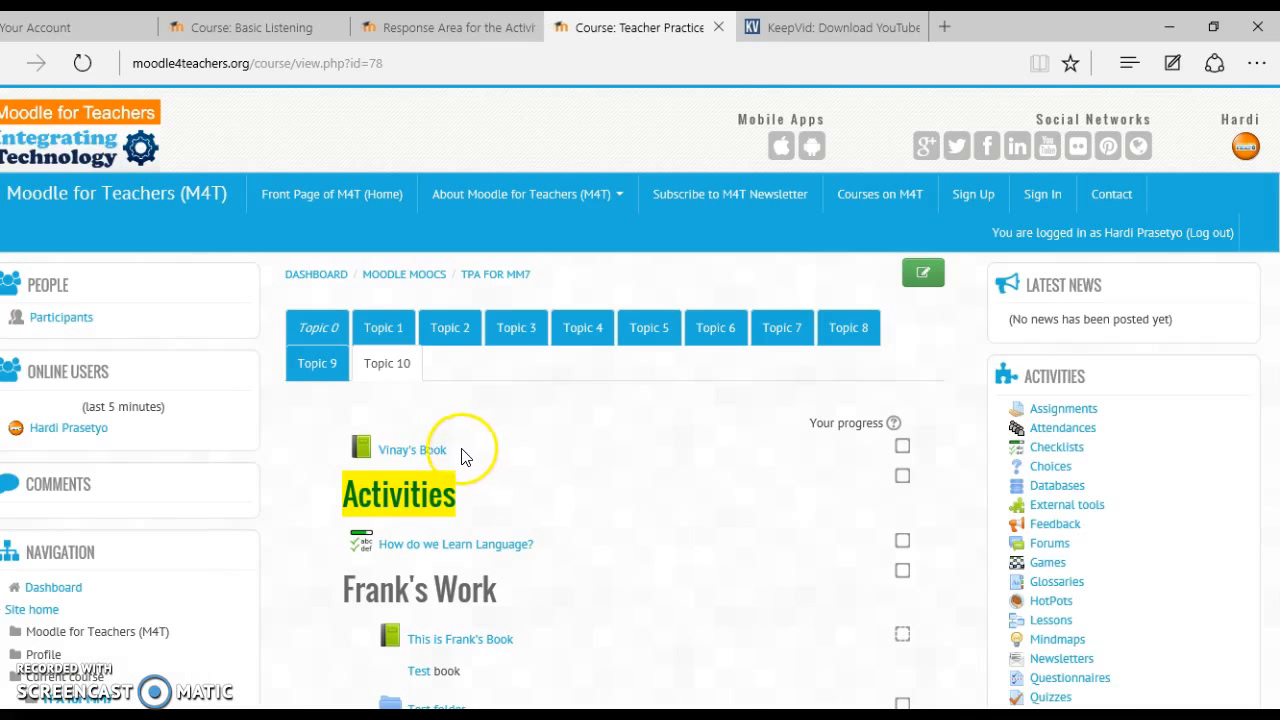
Turn editing back on for the TPA for MM7 course and scroll down to the end of Topic 10
scroll(480, 455, "down", 1)
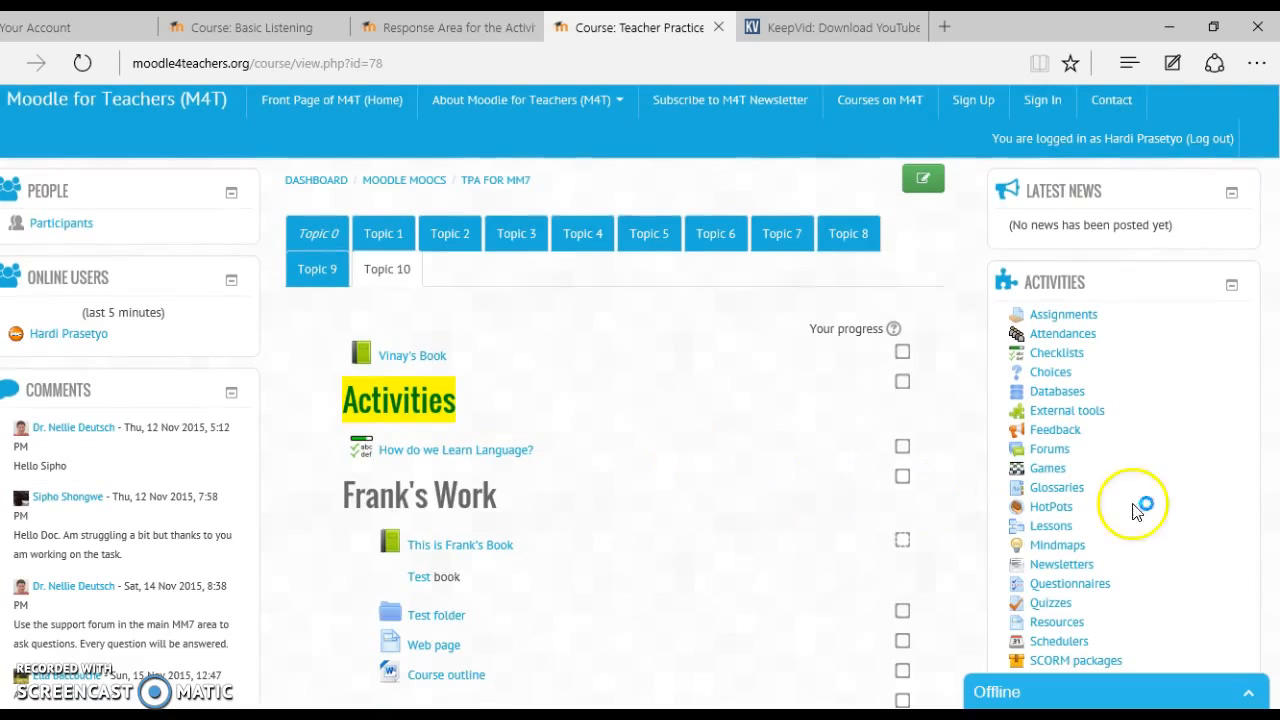
scroll(1262, 346, "down", 8)
scroll(830, 364, "up", 2)
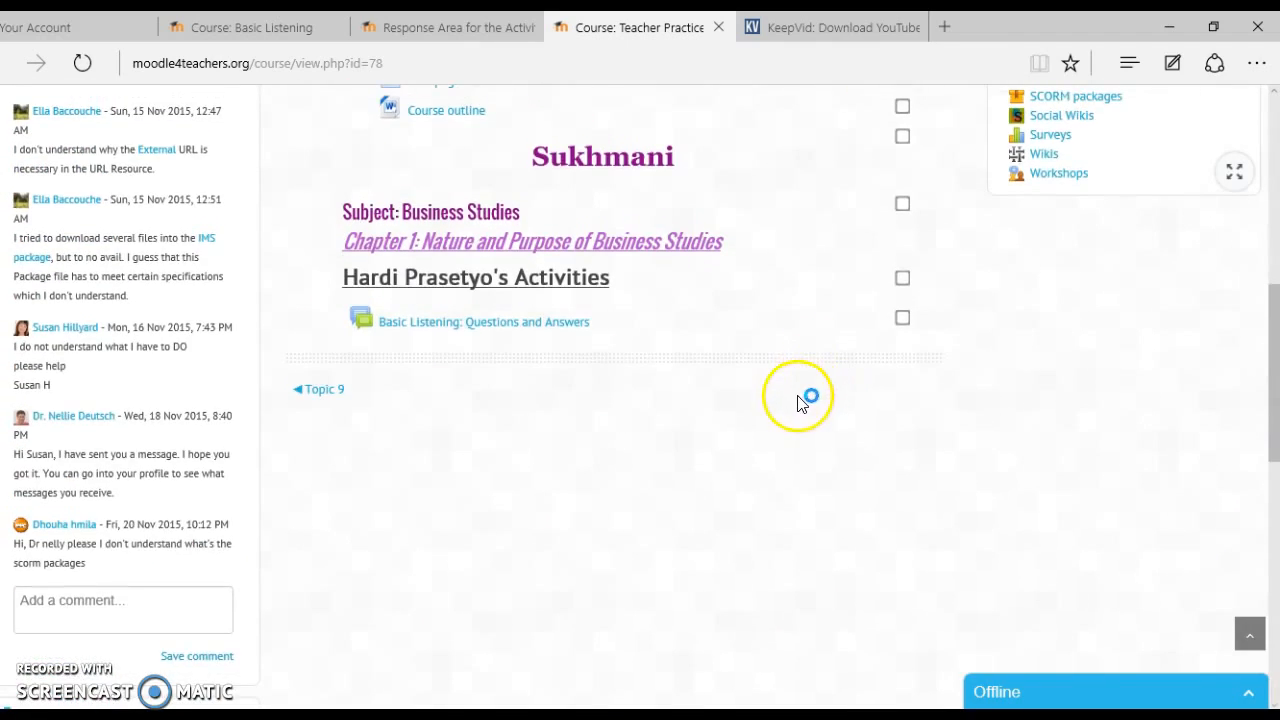
scroll(1057, 366, "up", 7)
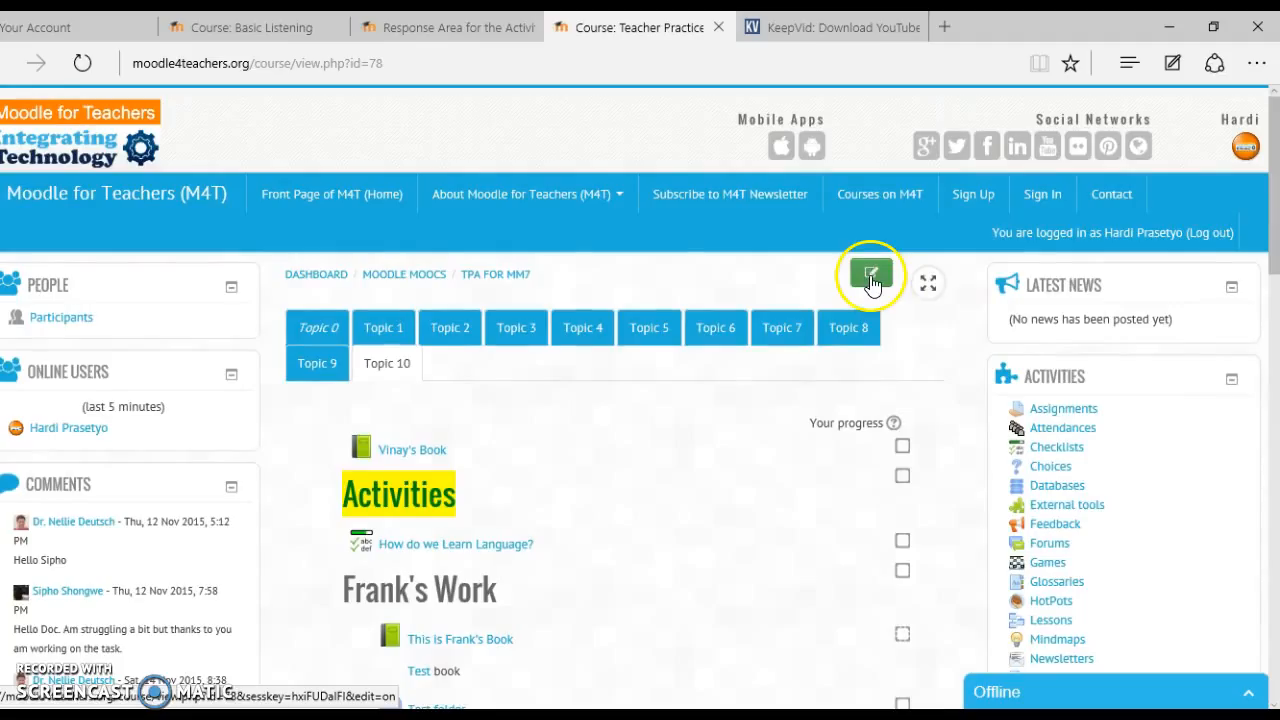
left_click(872, 279)
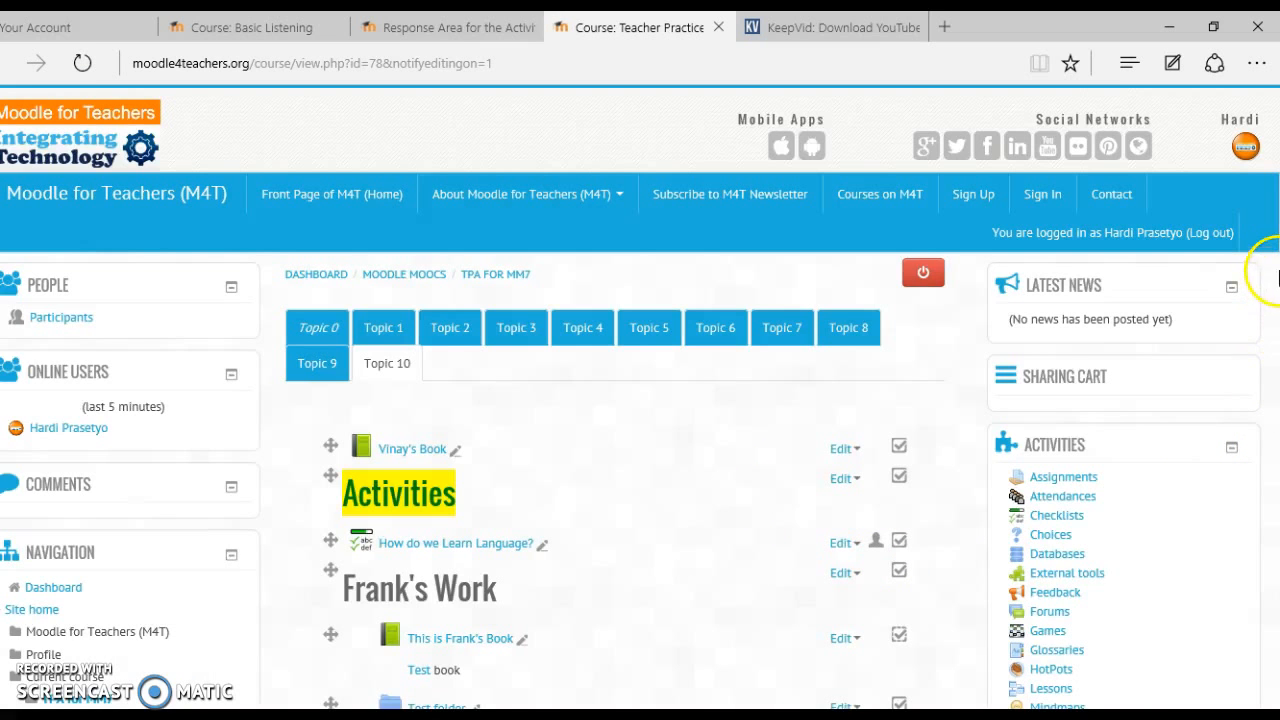
scroll(1240, 230, "down", 4)
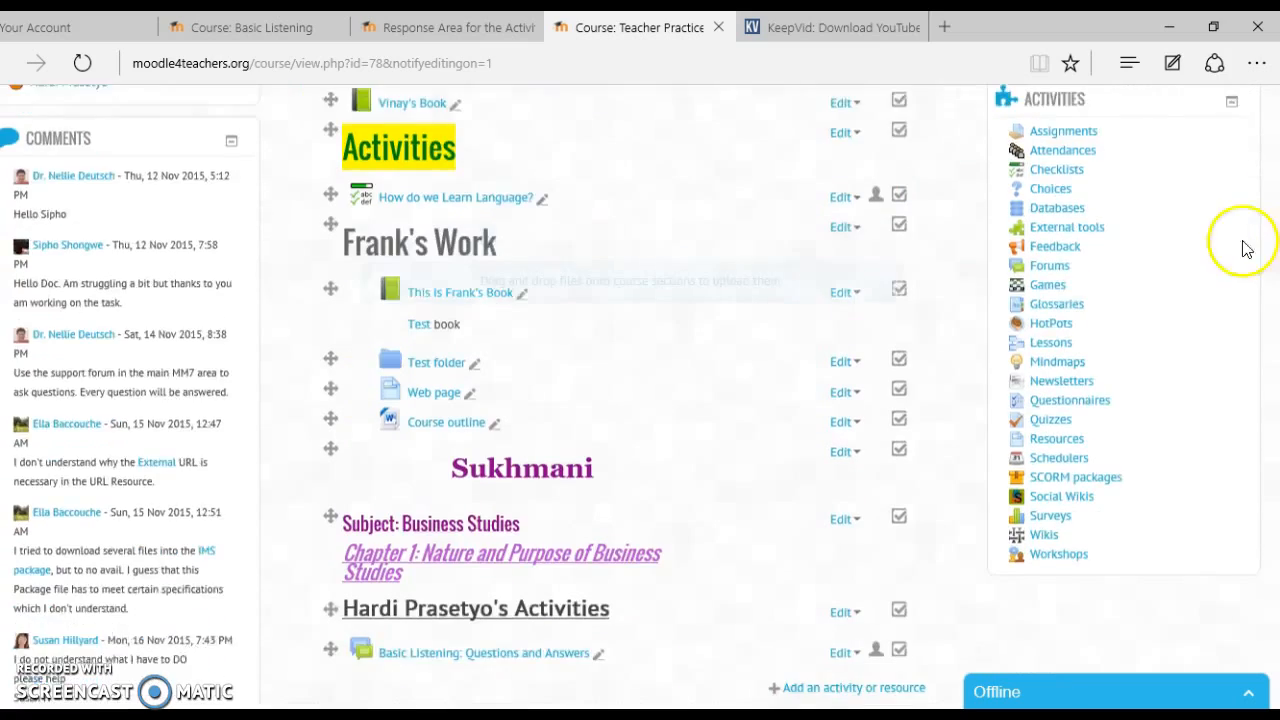
scroll(850, 413, "up", 2)
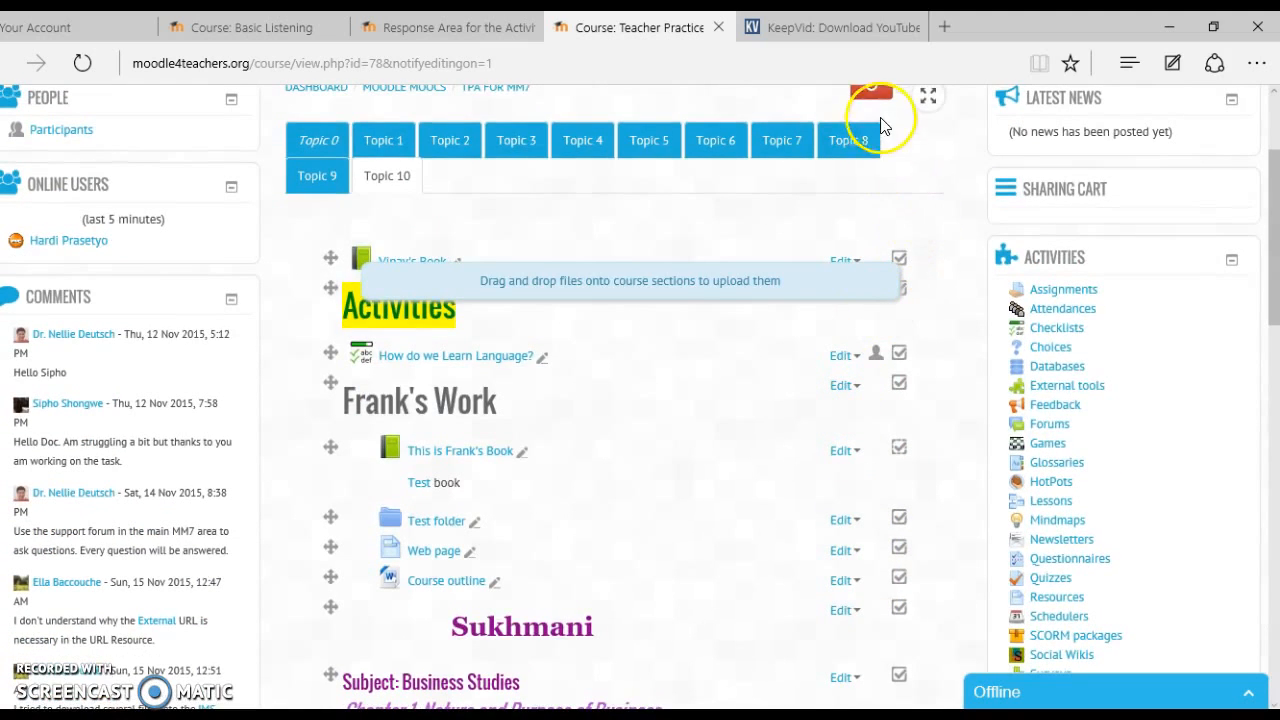
left_click_drag(1275, 280, 1194, 486)
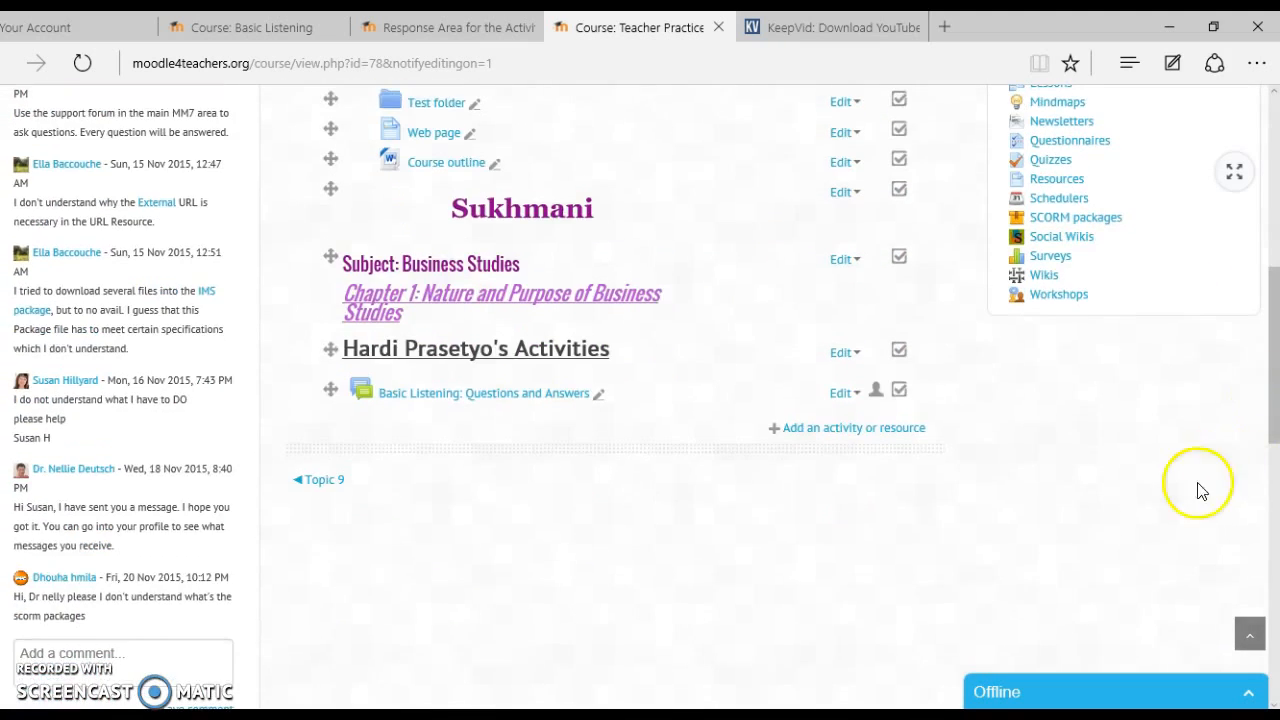
Choose Attendance in the activity chooser and add it to Topic 10
left_click(843, 430)
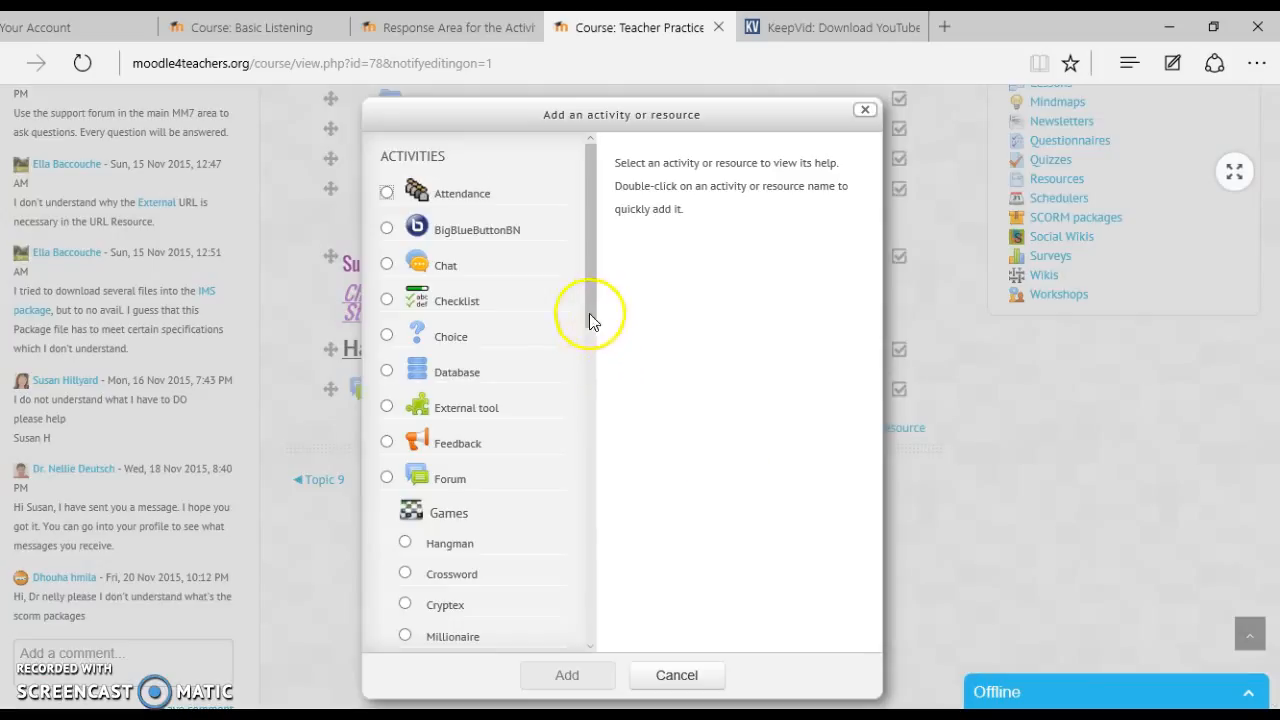
mouse_move(588, 312)
left_mouse_down()
mouse_move(608, 540)
mouse_move(598, 554)
mouse_move(603, 313)
left_mouse_up()
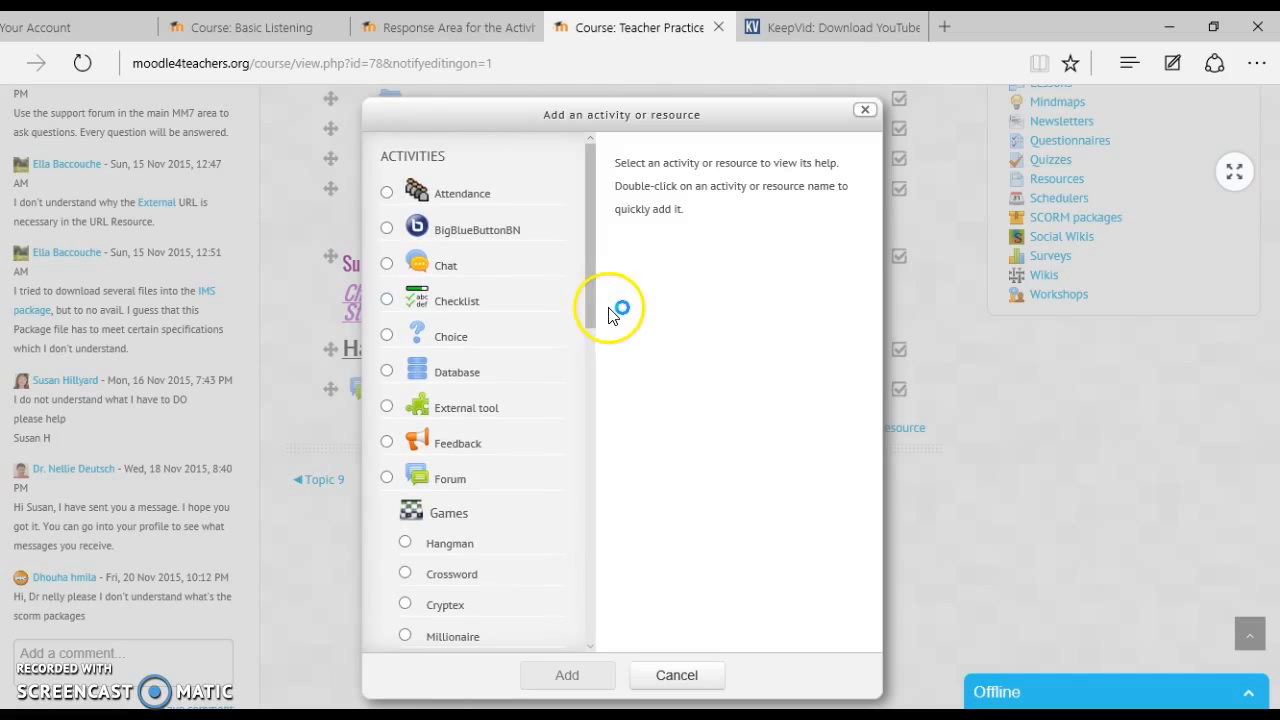
left_click(387, 195)
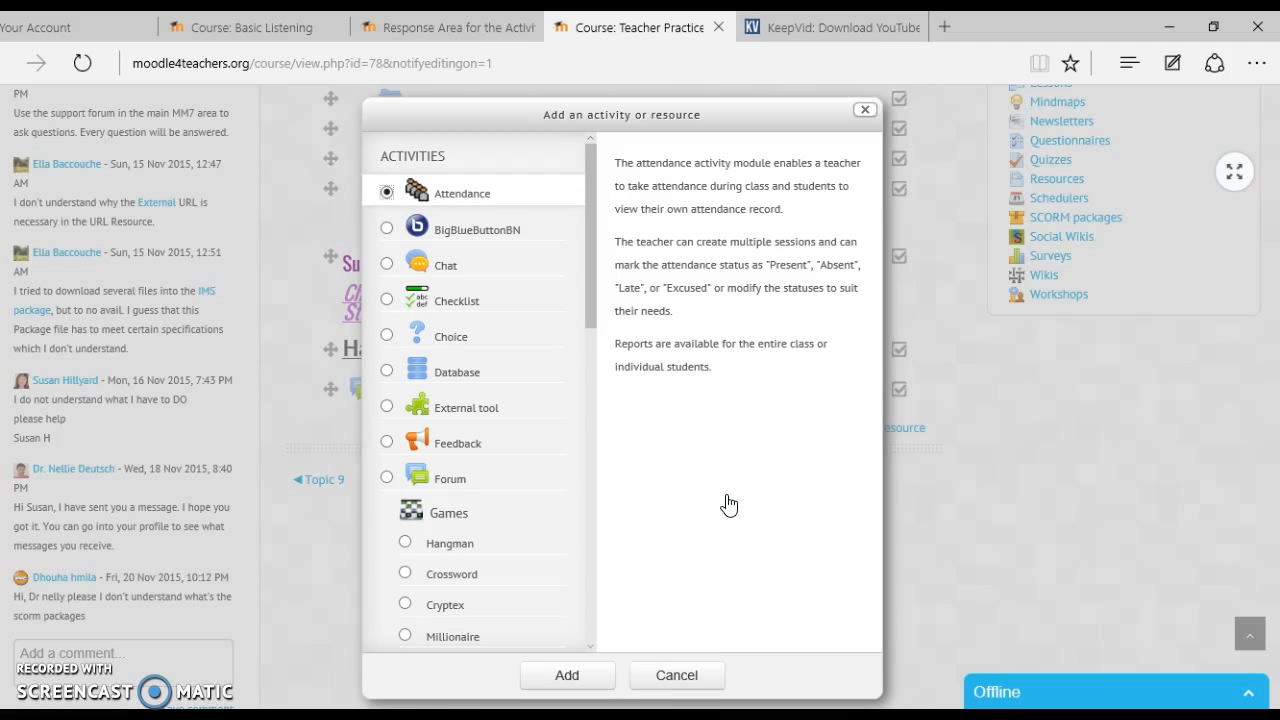
left_click(583, 683)
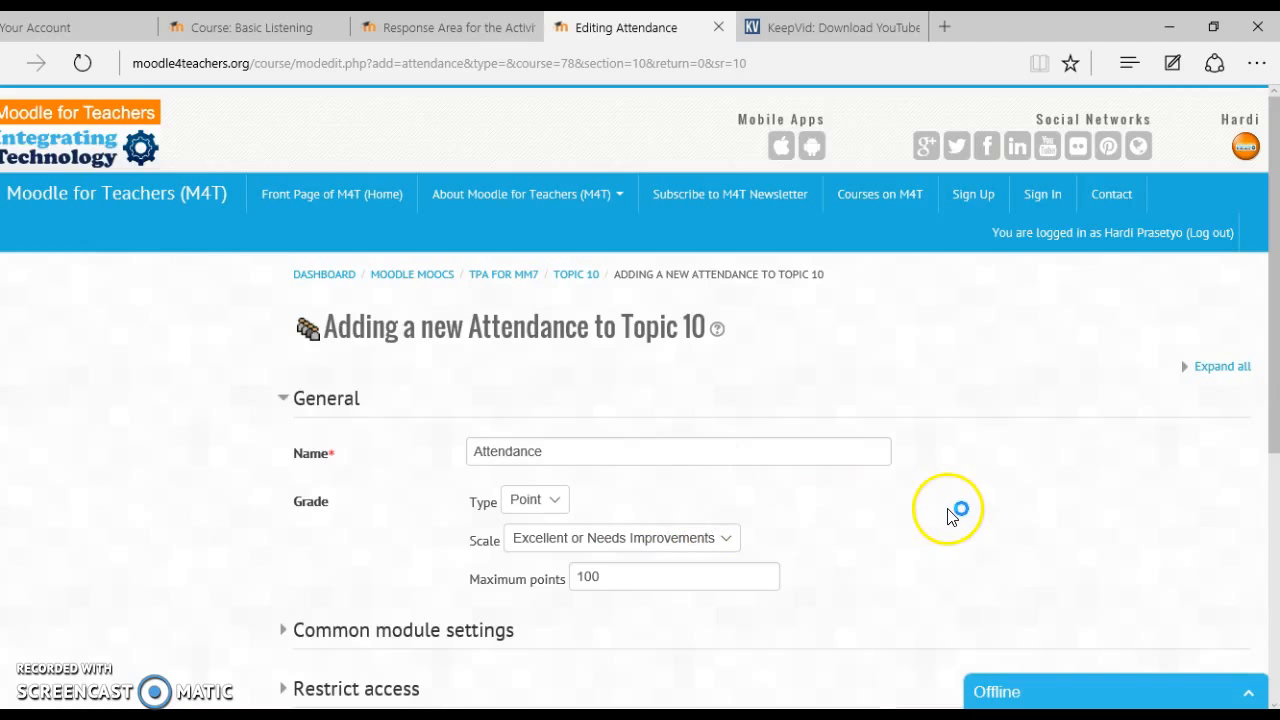
Rename the attendance activity to 'Attendance for Basic Listening Course', save it, and view it in Topic 10
scroll(965, 490, "down", 2)
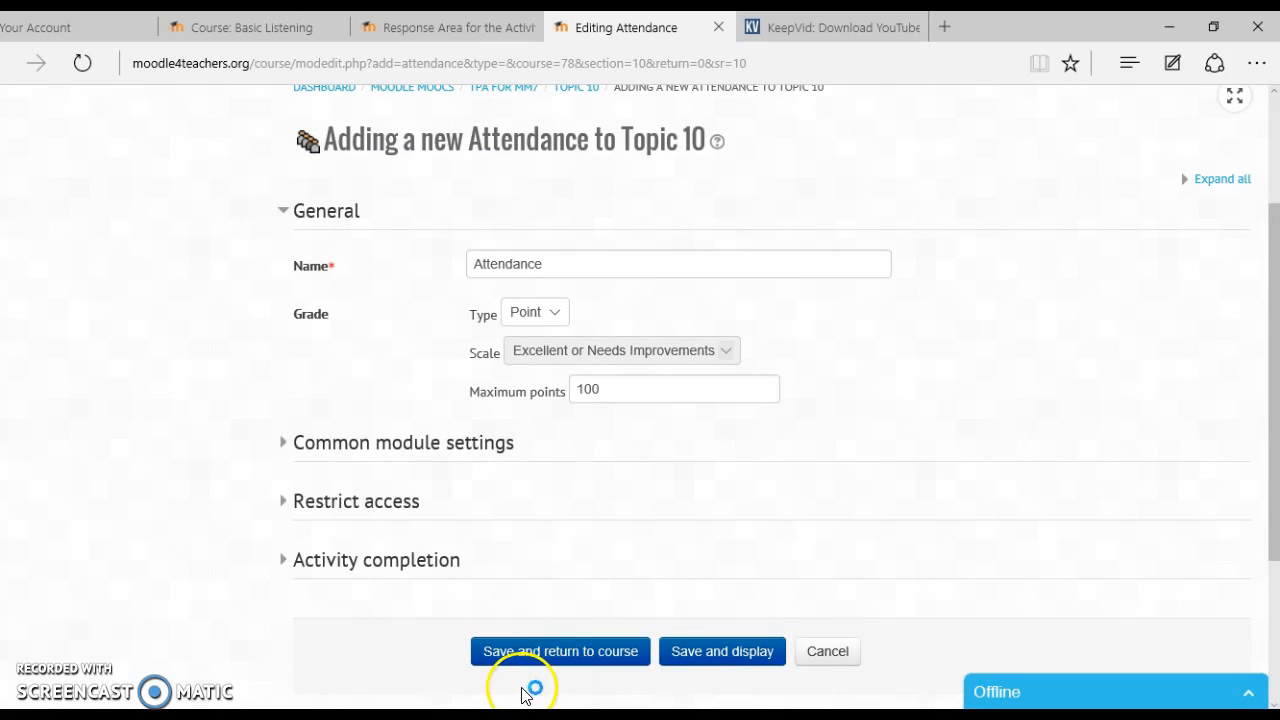
left_click(582, 264)
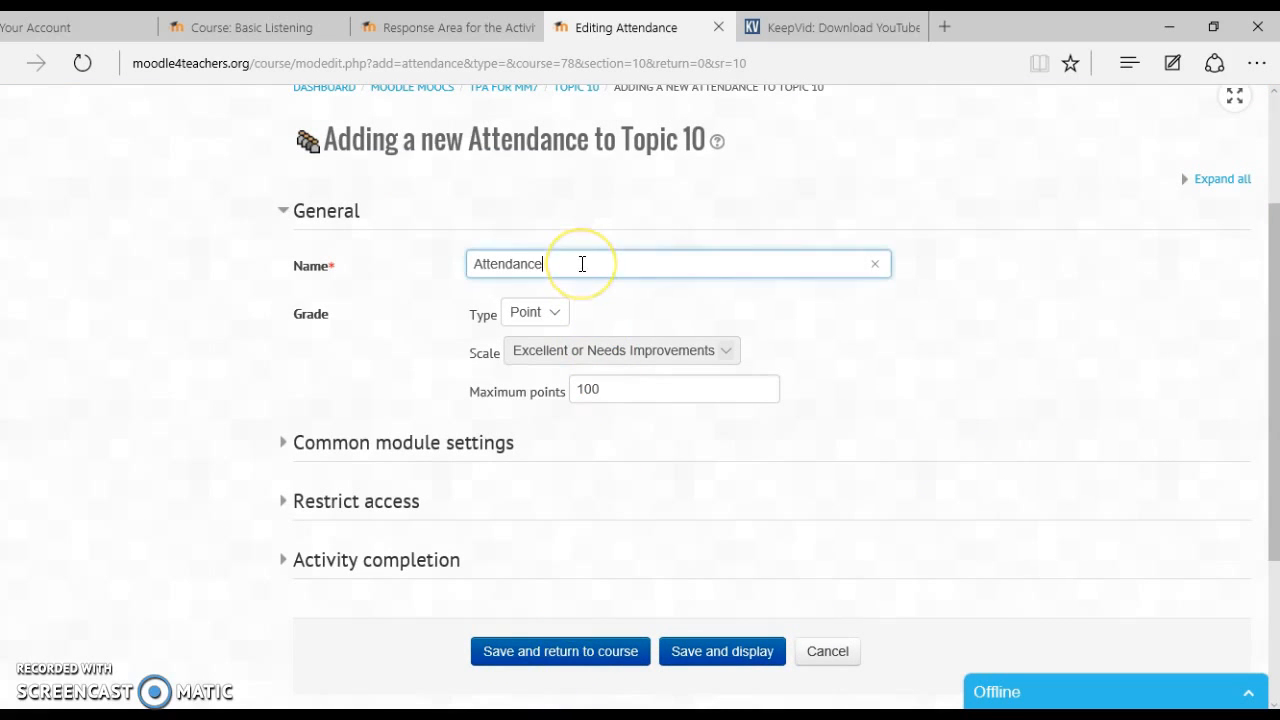
type("for Basic Listening Course")
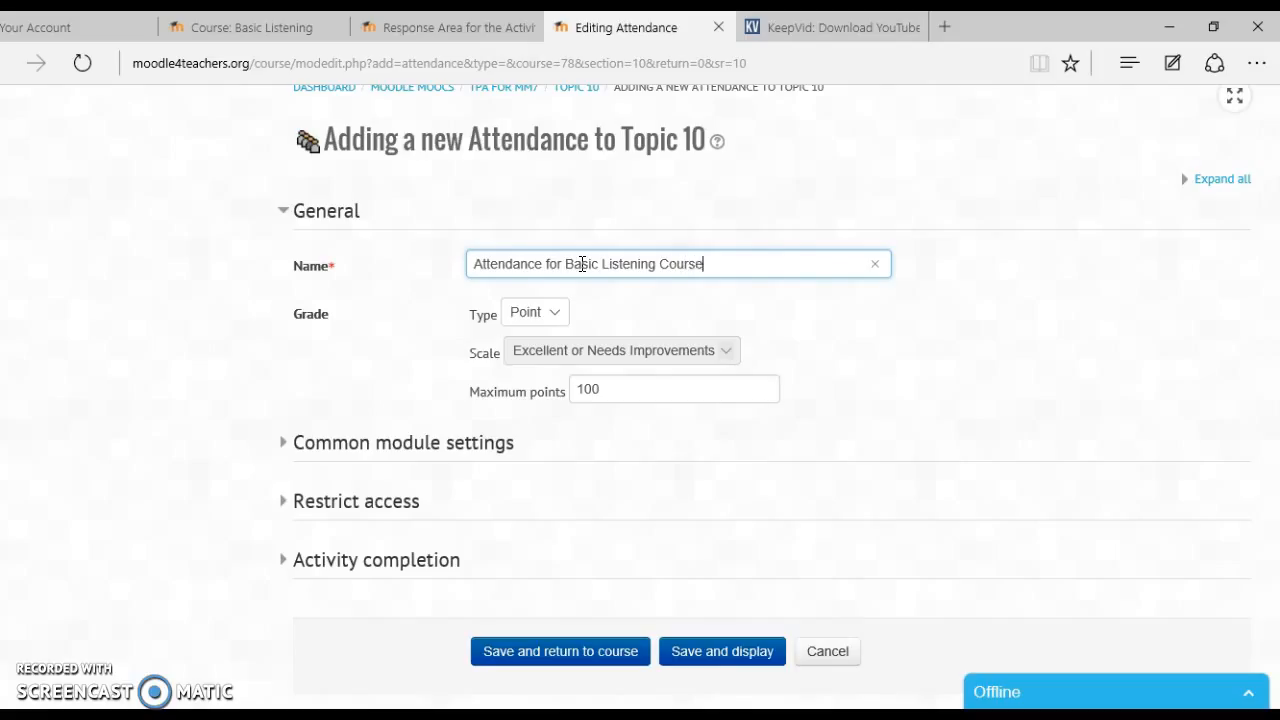
left_click(549, 652)
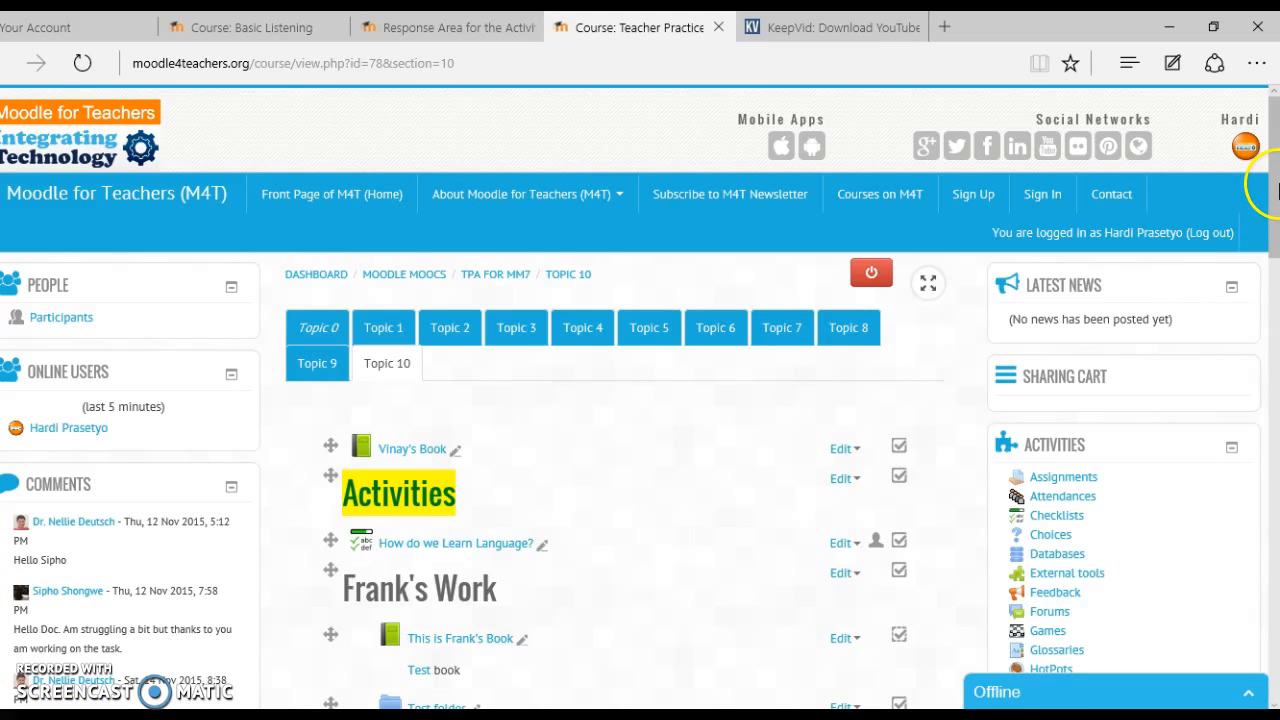
left_click_drag(1277, 190, 1275, 318)
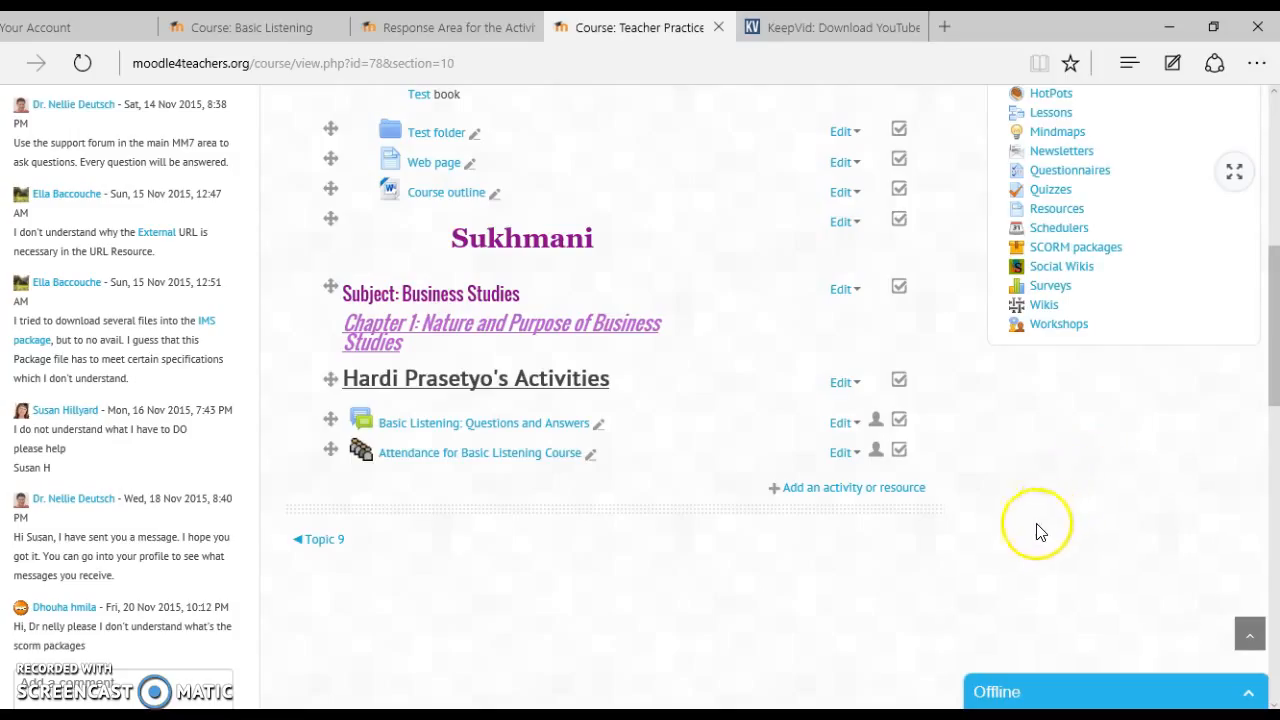
Pick Checklist from the activity chooser and add it to Topic 10
left_click(852, 490)
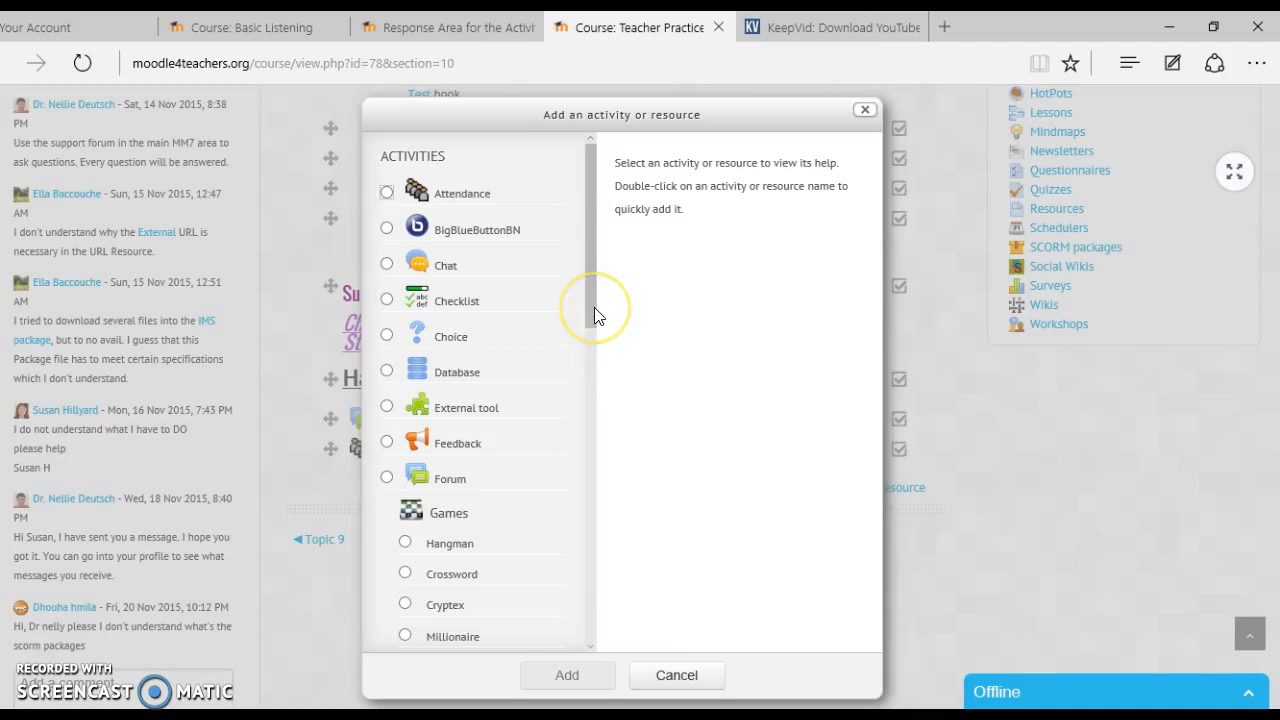
left_click(387, 230)
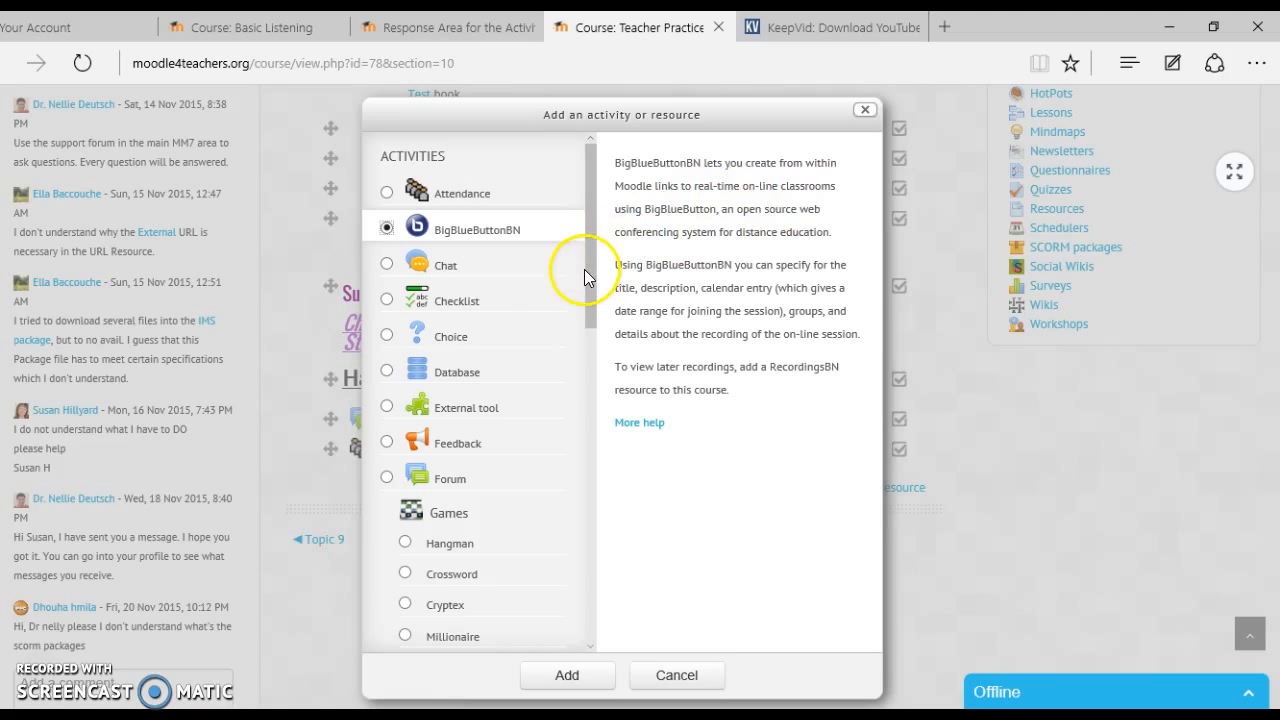
left_click(387, 303)
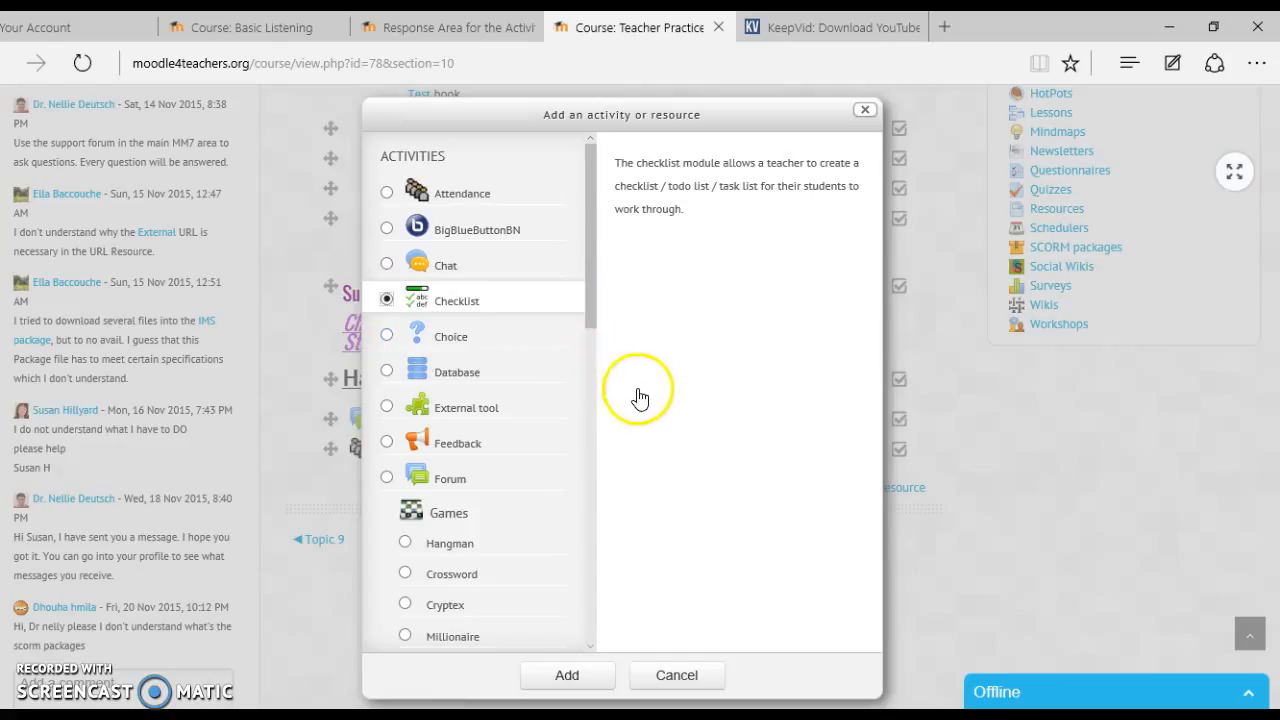
left_click(585, 678)
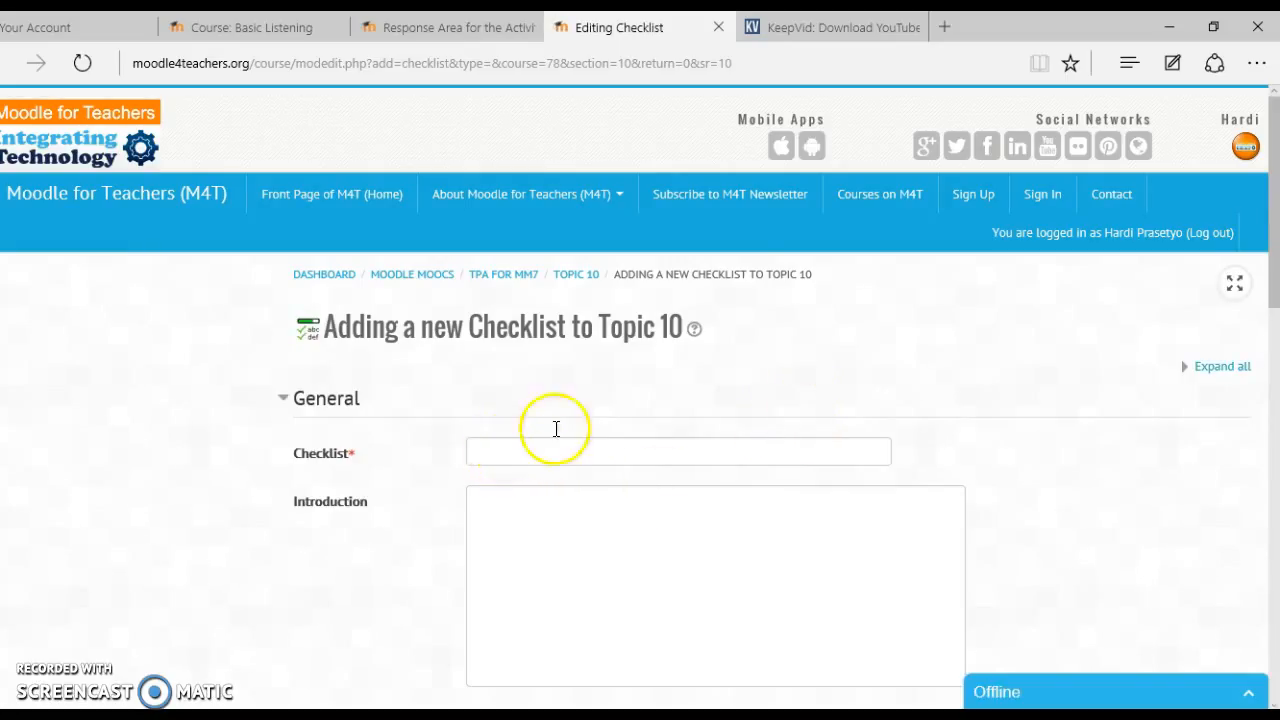
Name the checklist 'Tasks to do'
left_click_drag(1272, 289, 1275, 325)
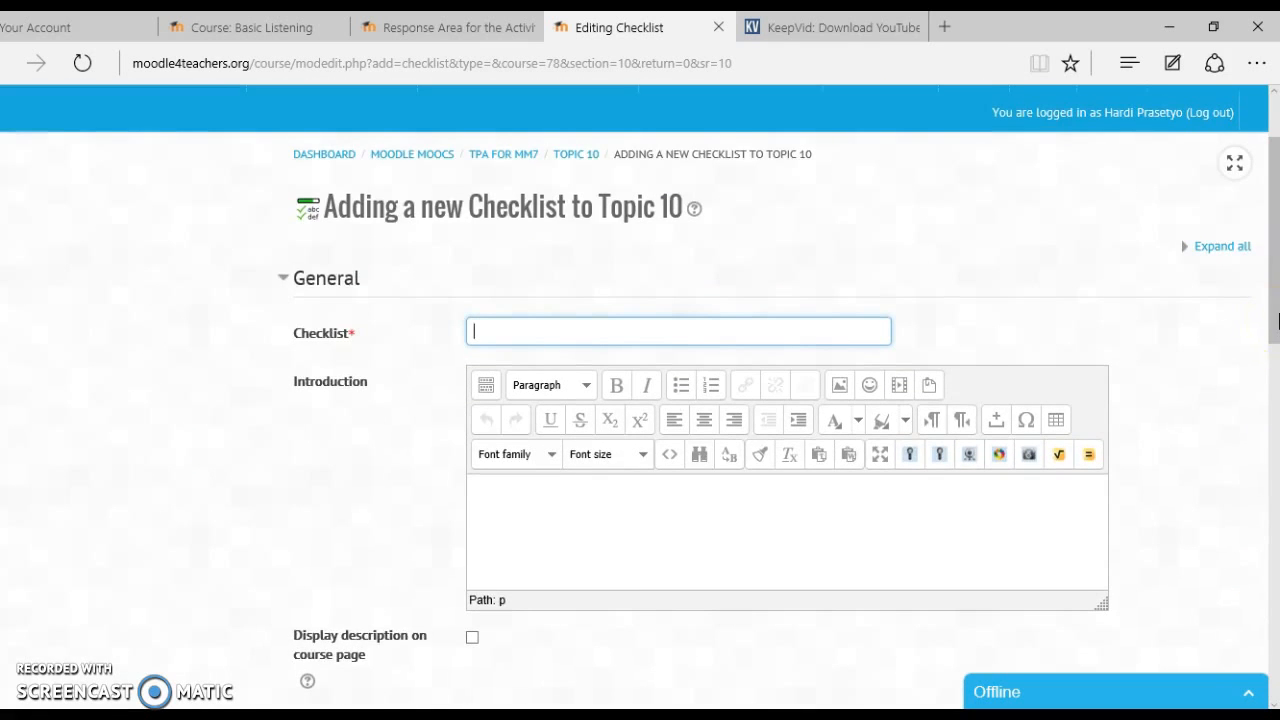
left_click(1268, 338)
type("to do")
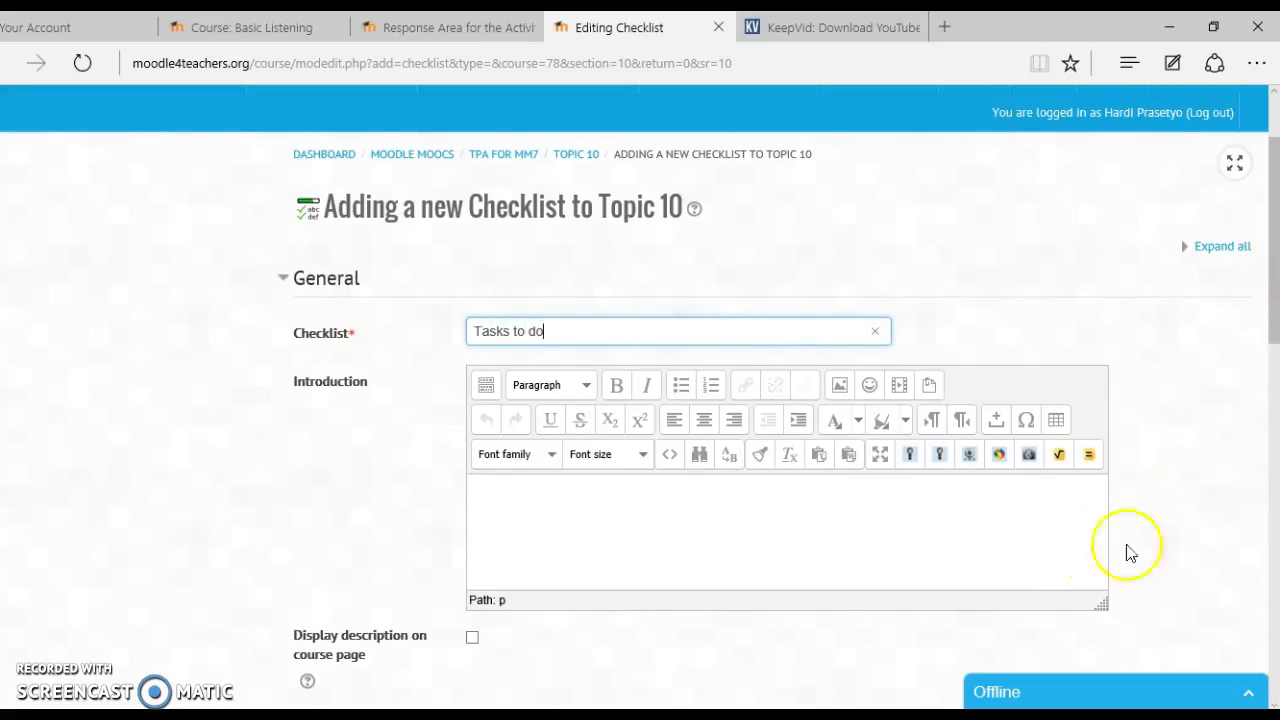
Write an introduction listing '1. Download the audio files' and '2. Do the worksheet', displayed on the course page
left_click(582, 510)
type("T")
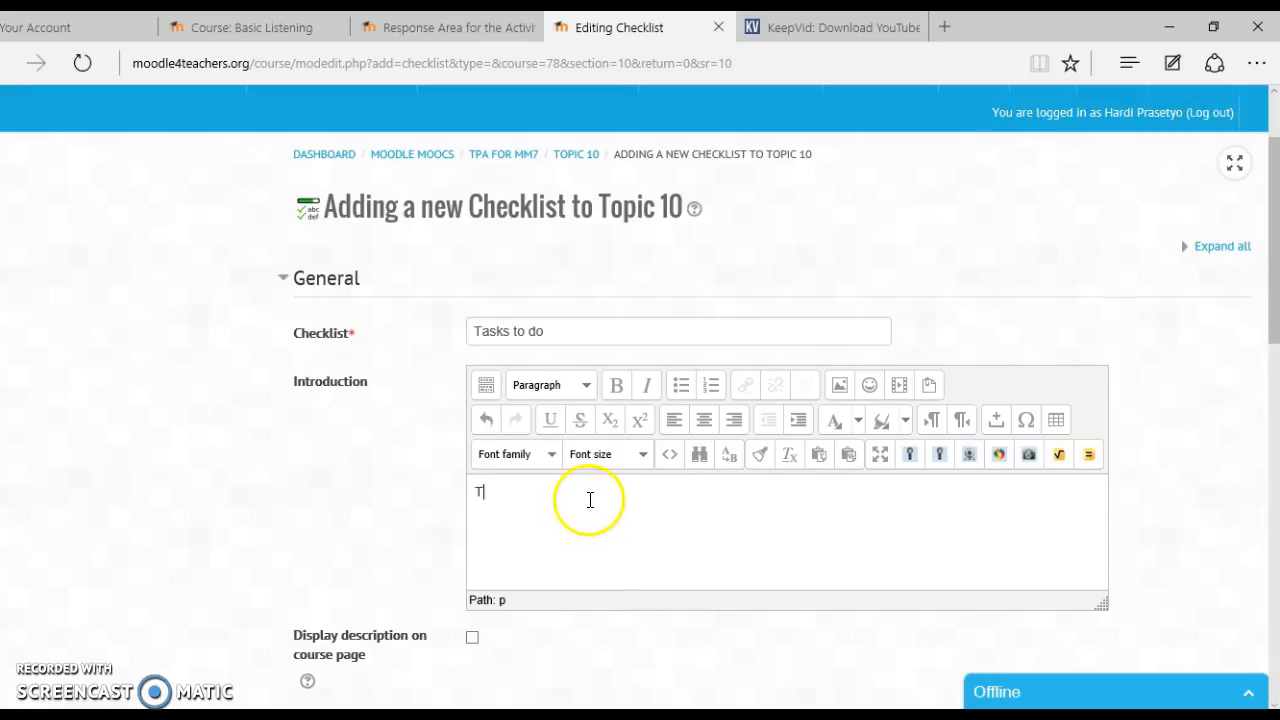
type("his is theloist")
key("BackSpace")
key("BackSpace")
key("BackSpace")
key("BackSpace")
type("ist to the")
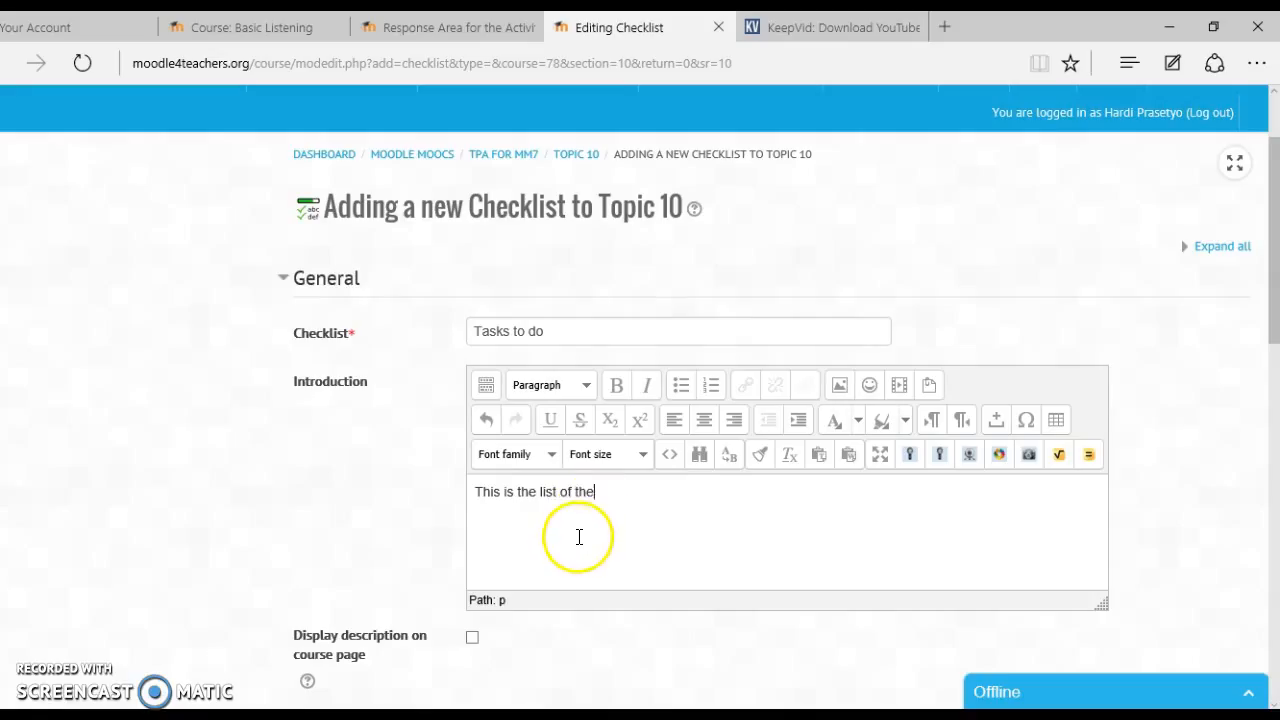
type(" tasks fr")
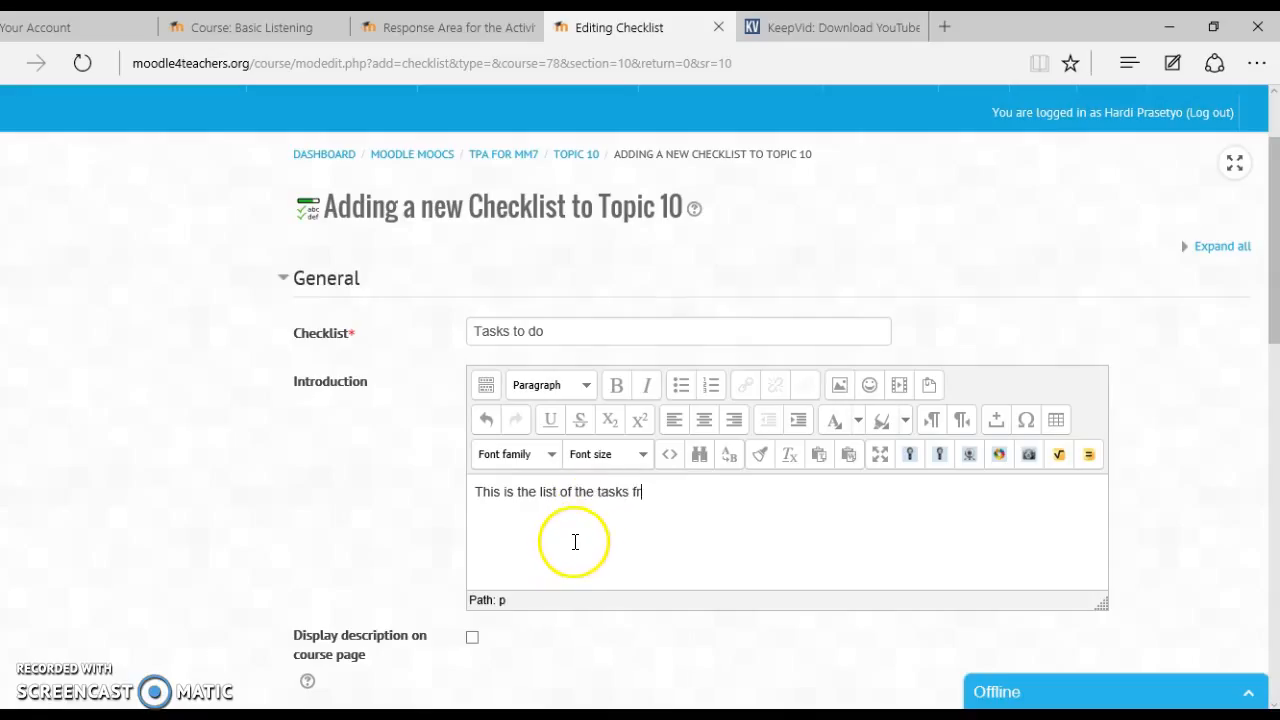
type("o you to do:")
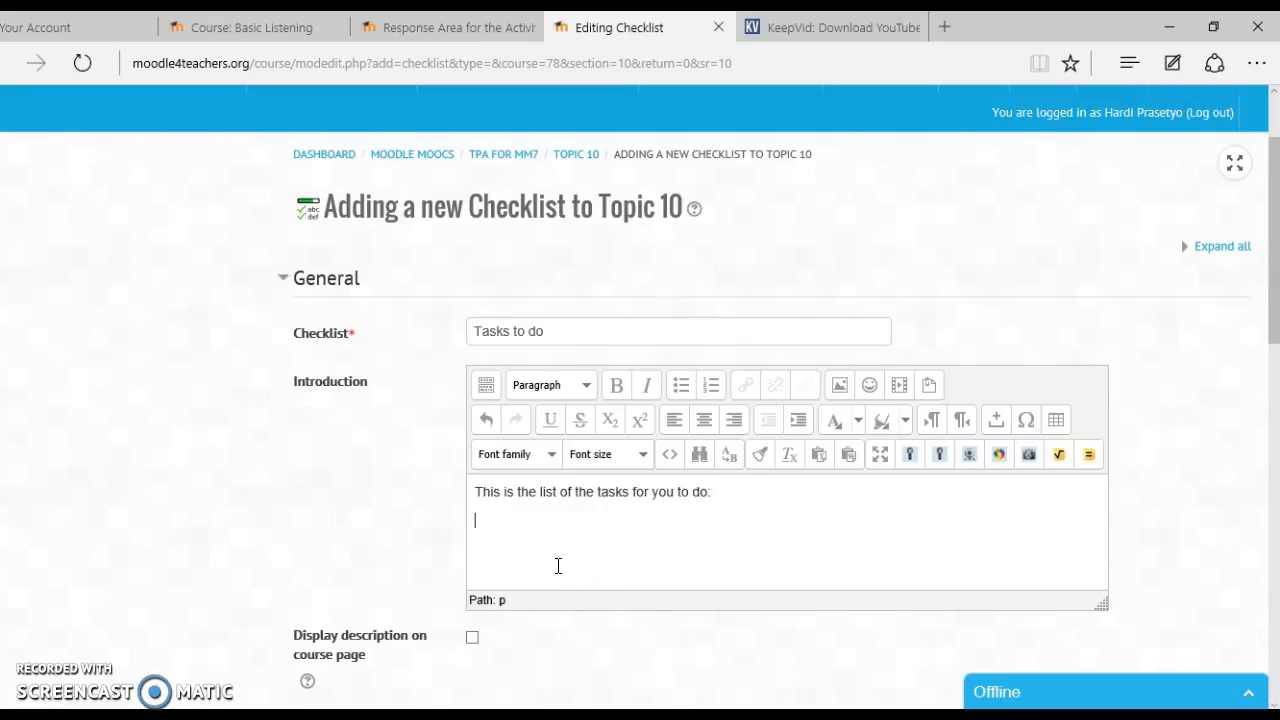
type("1.")
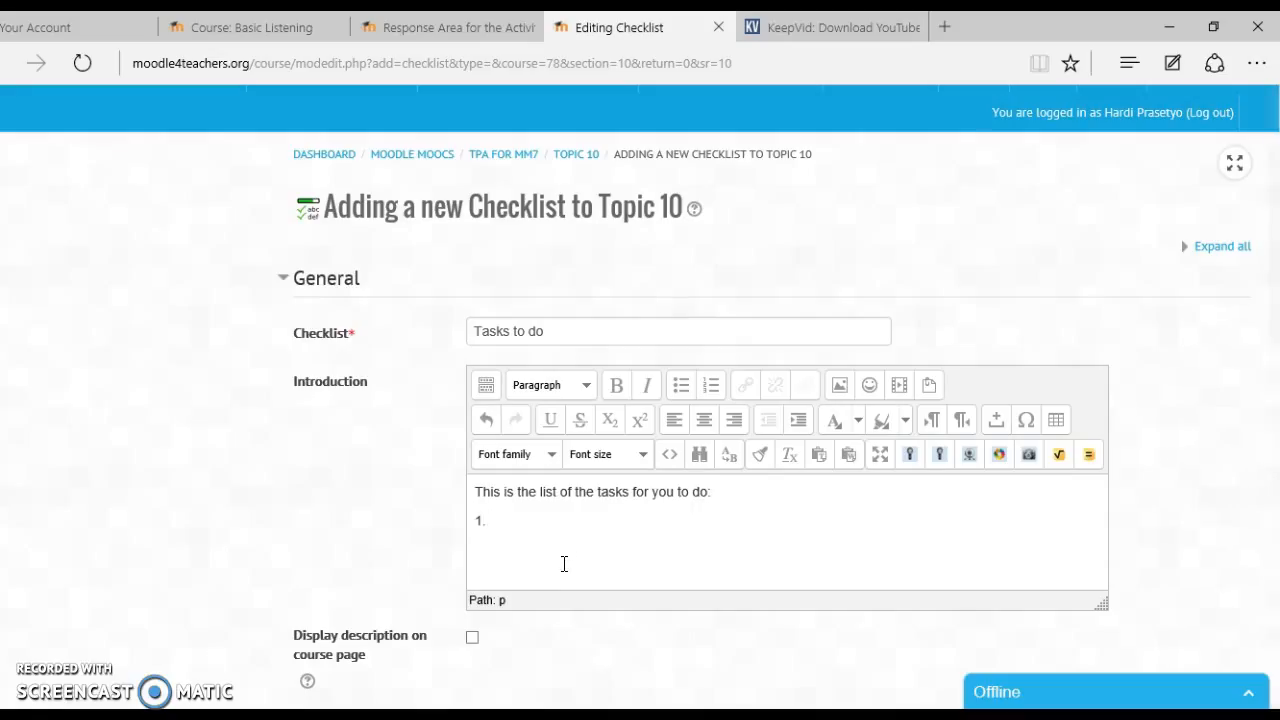
type(" Download the audio f")
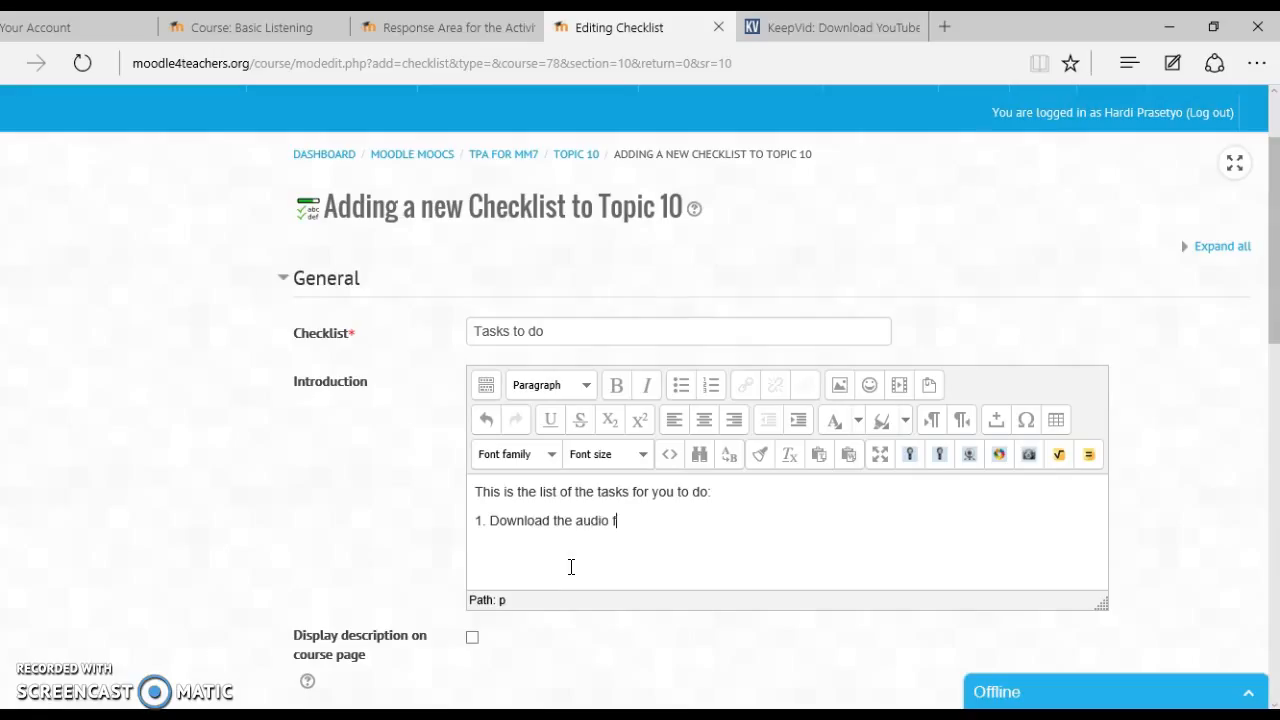
type("iles")
key("Return")
type("2. Do ")
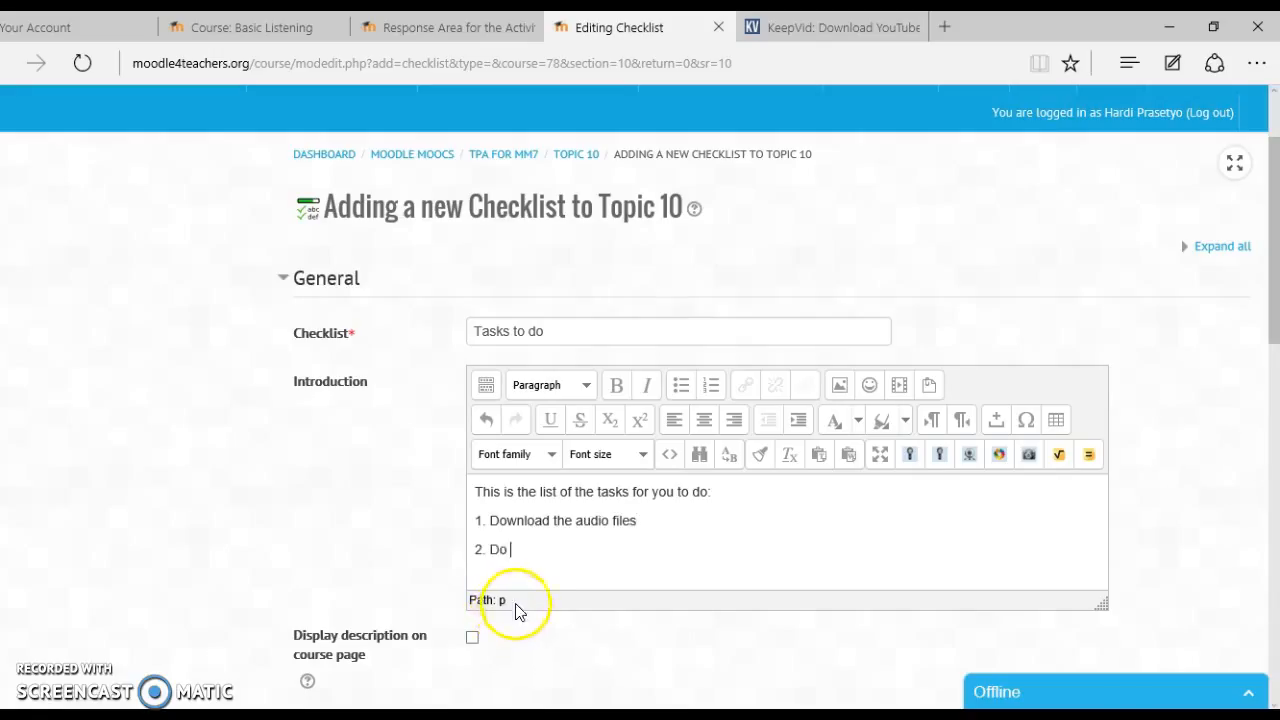
type("the worksheet")
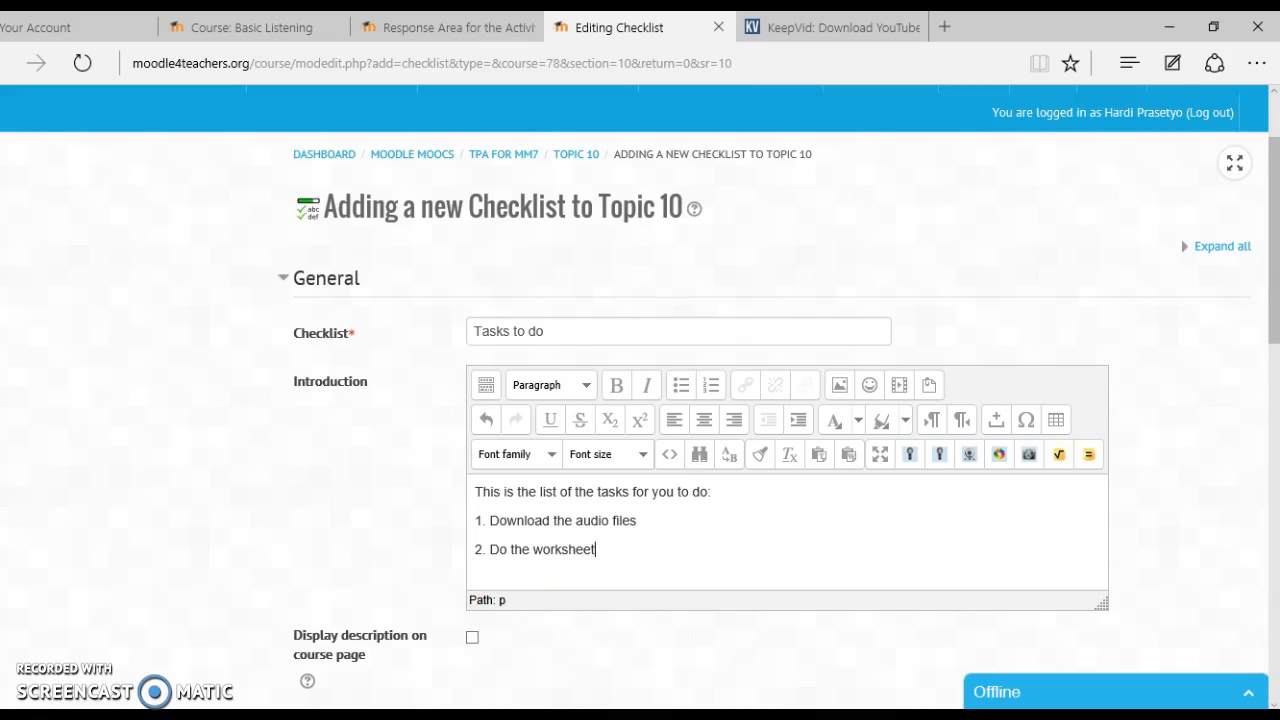
left_click_drag(1257, 272, 1257, 570)
left_click(472, 432)
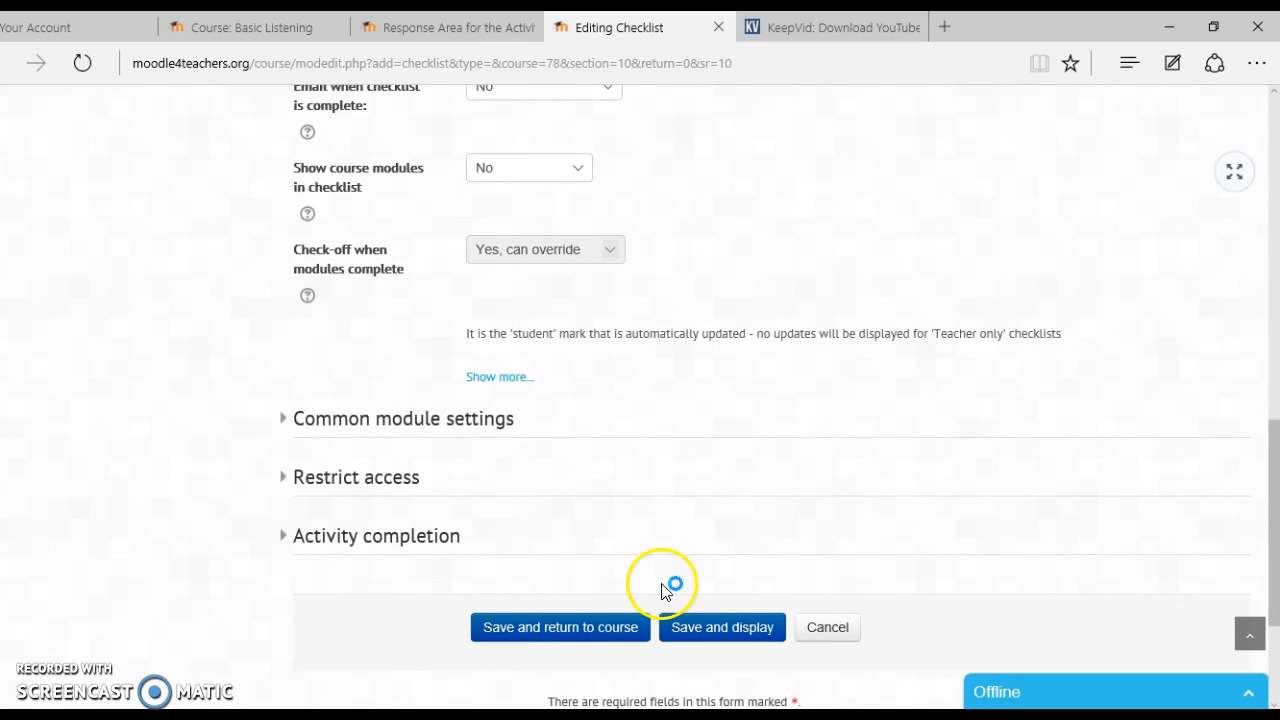
Save the Tasks to do checklist and scroll down to it in Topic 10
left_click(590, 632)
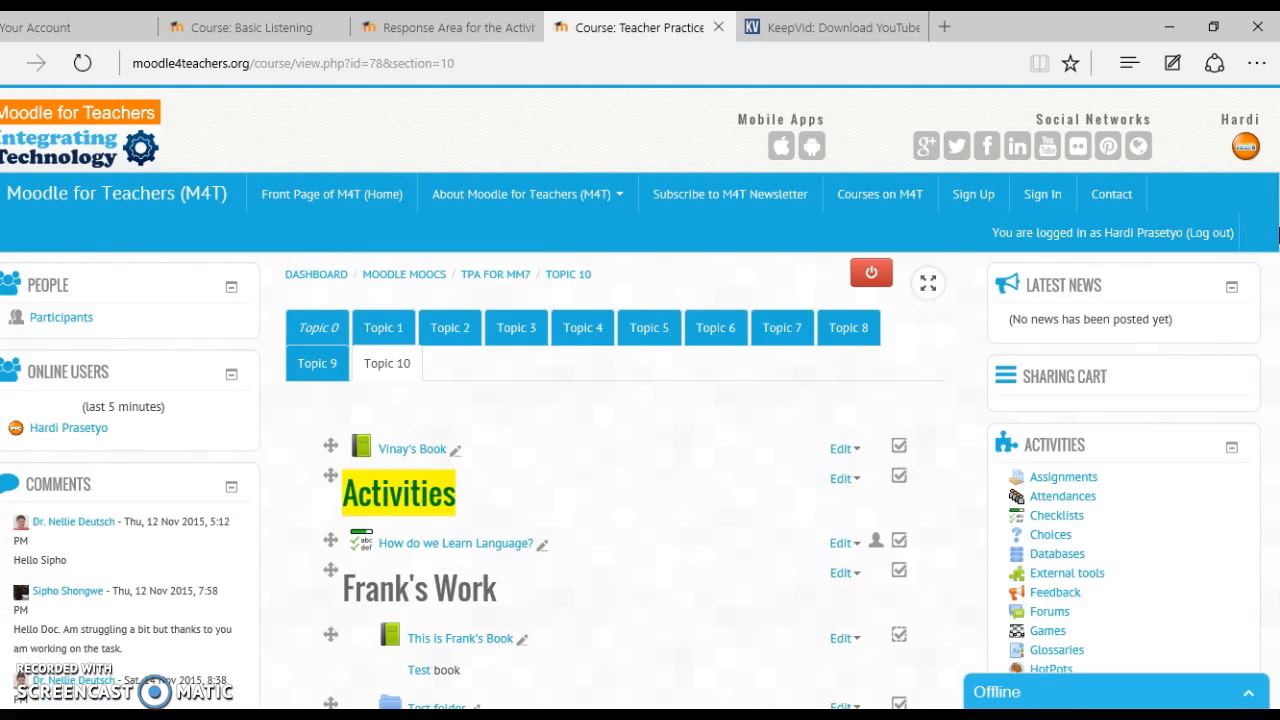
left_click_drag(1274, 228, 1273, 378)
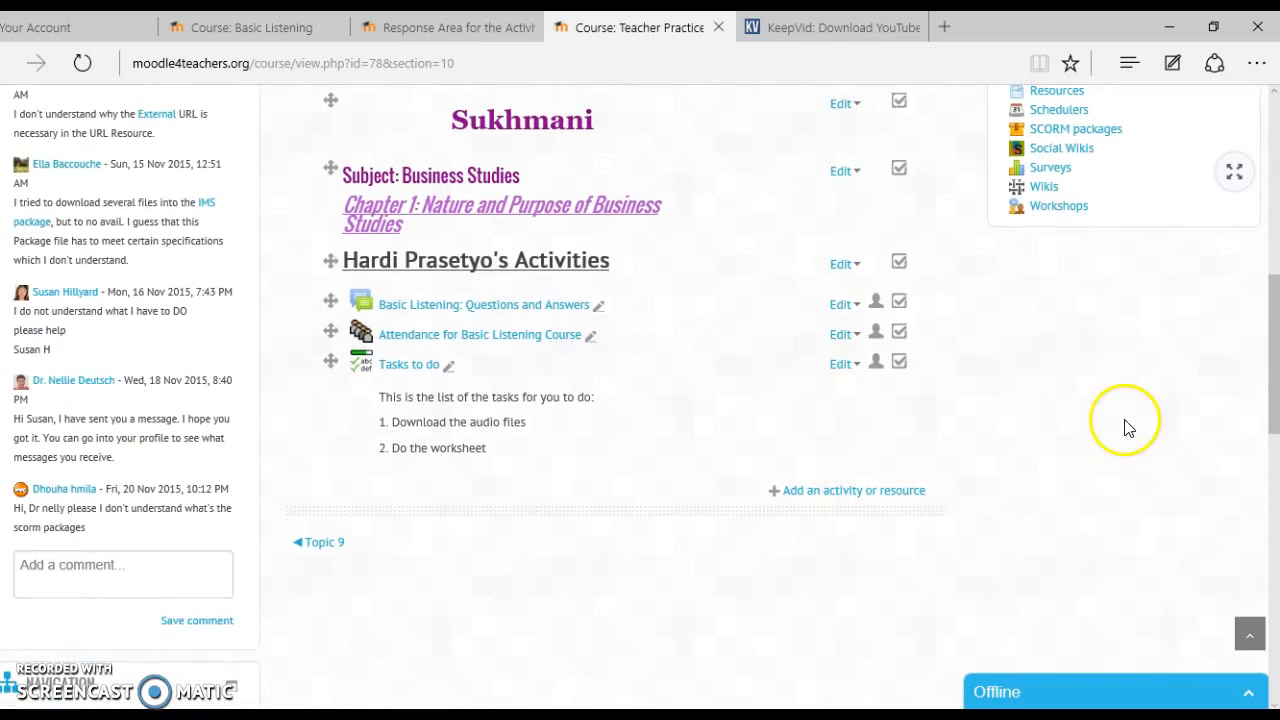
Pick Choice from the activity chooser and add it to Topic 10
left_click(847, 491)
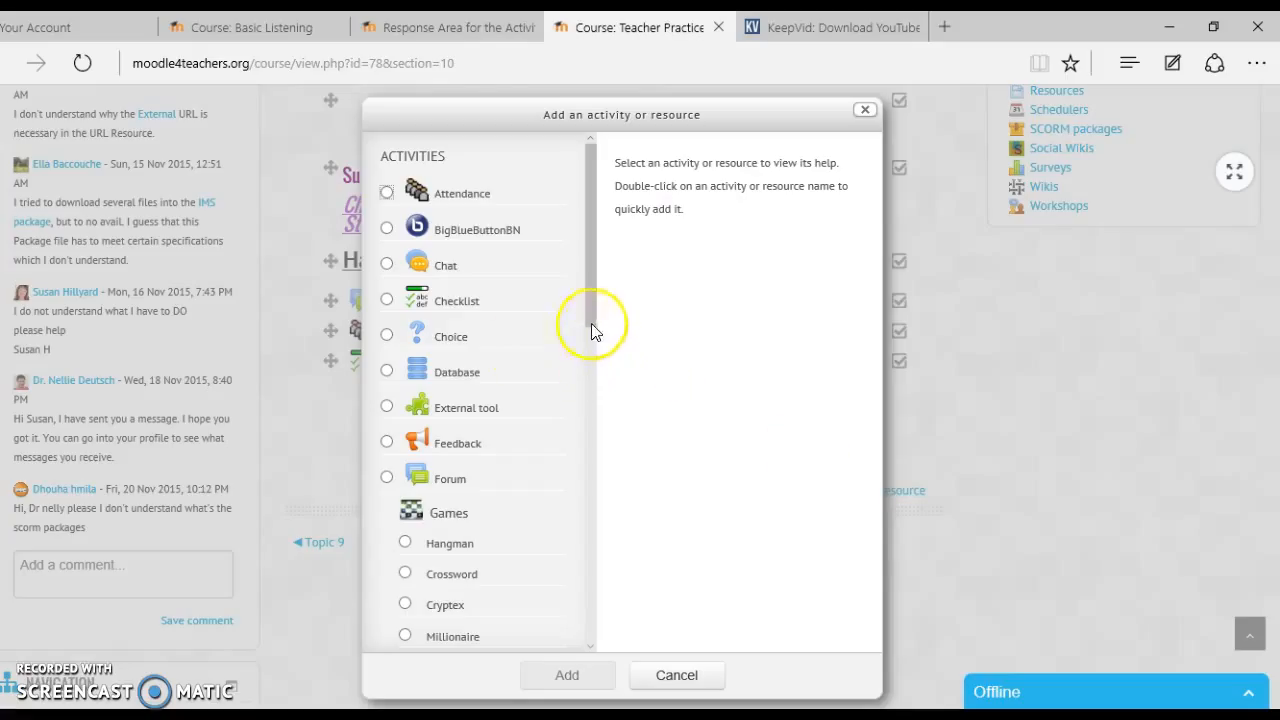
left_click(388, 337)
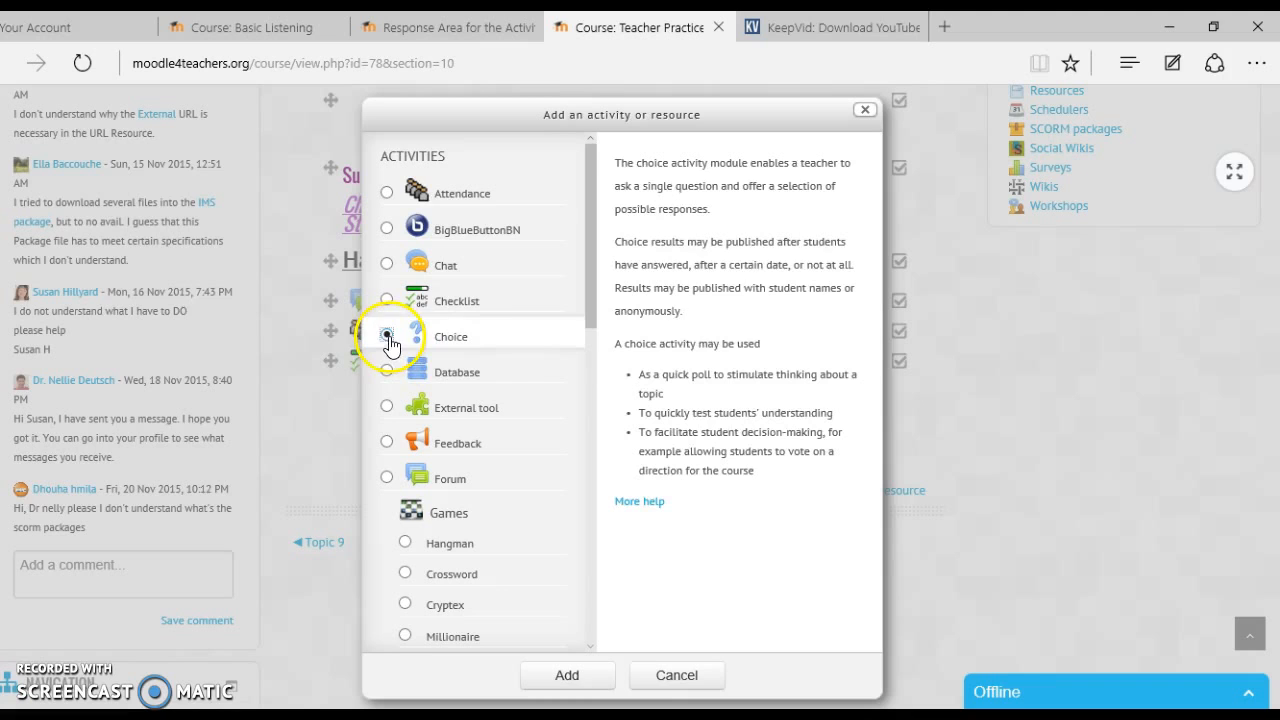
left_click(737, 247)
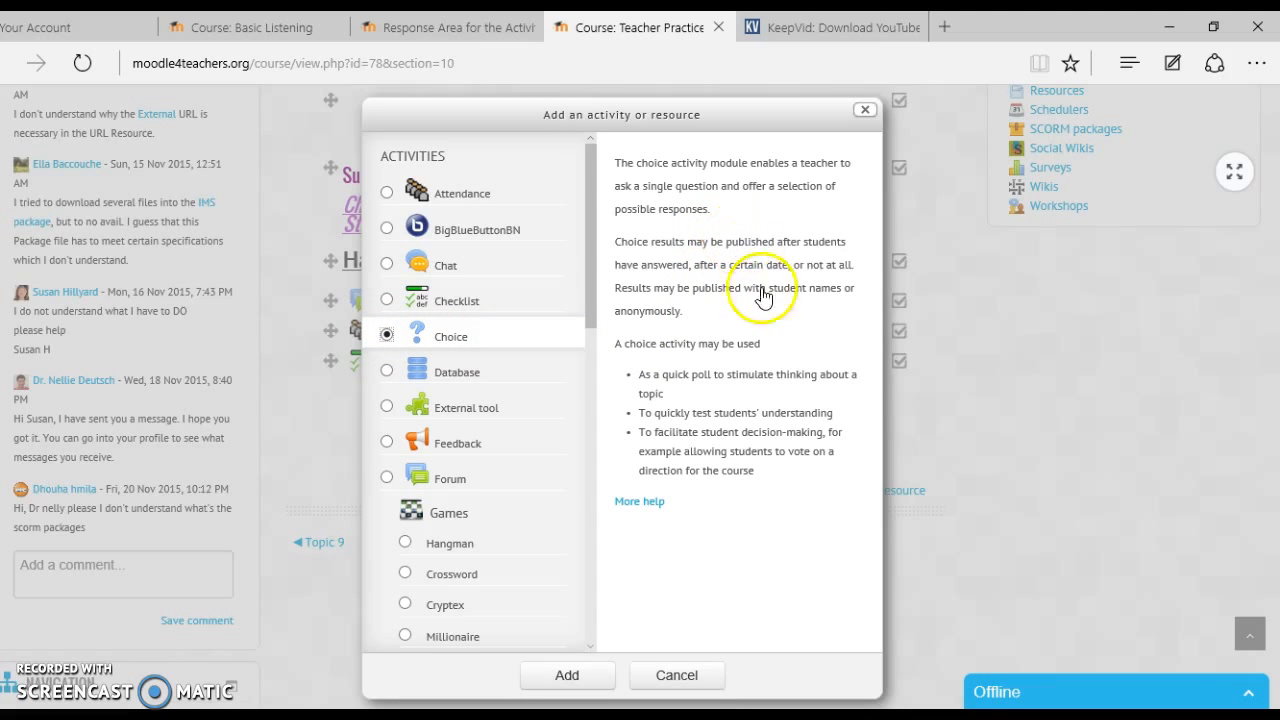
left_click(567, 676)
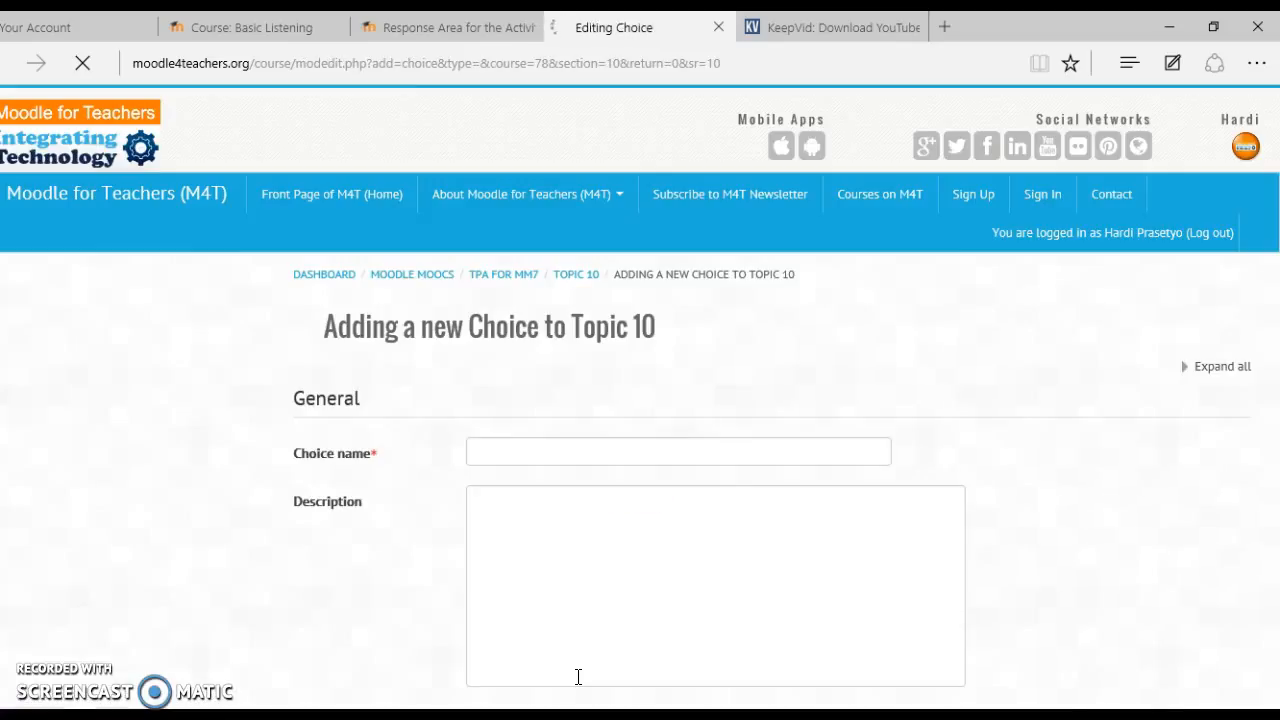
Enter 'What do you think about our course?' as the Choice name
left_click(571, 688)
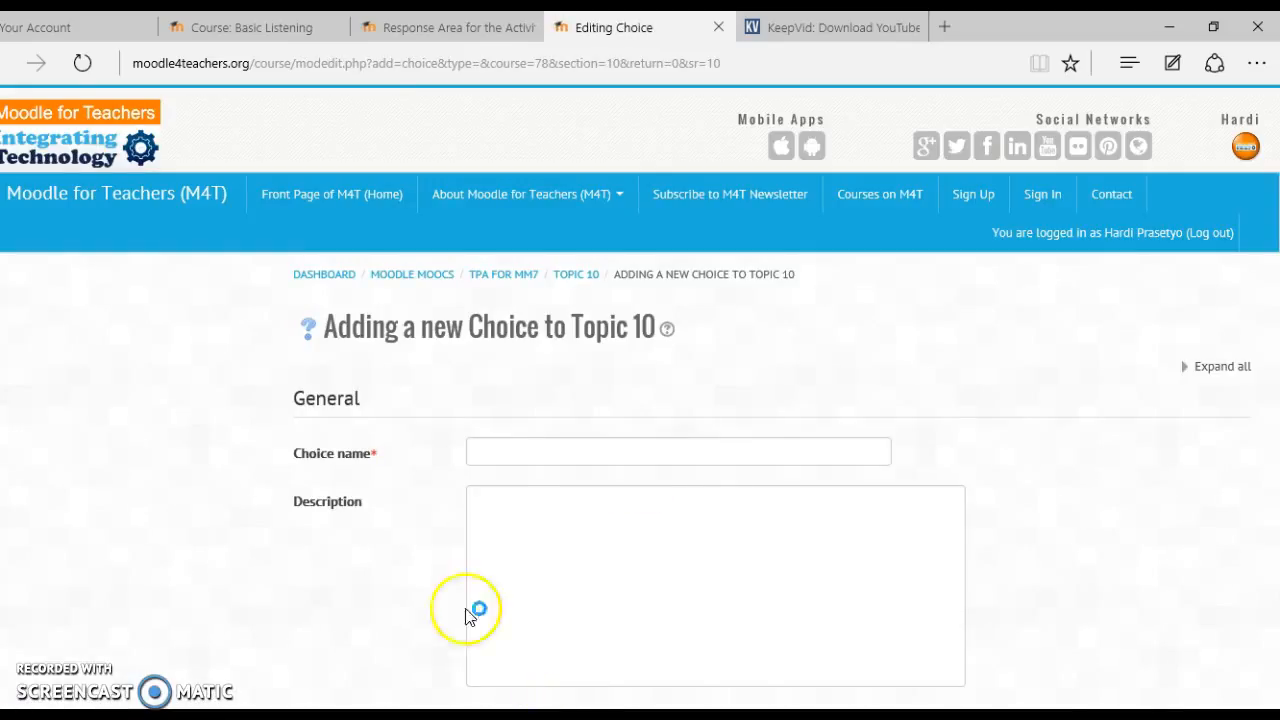
left_click(505, 449)
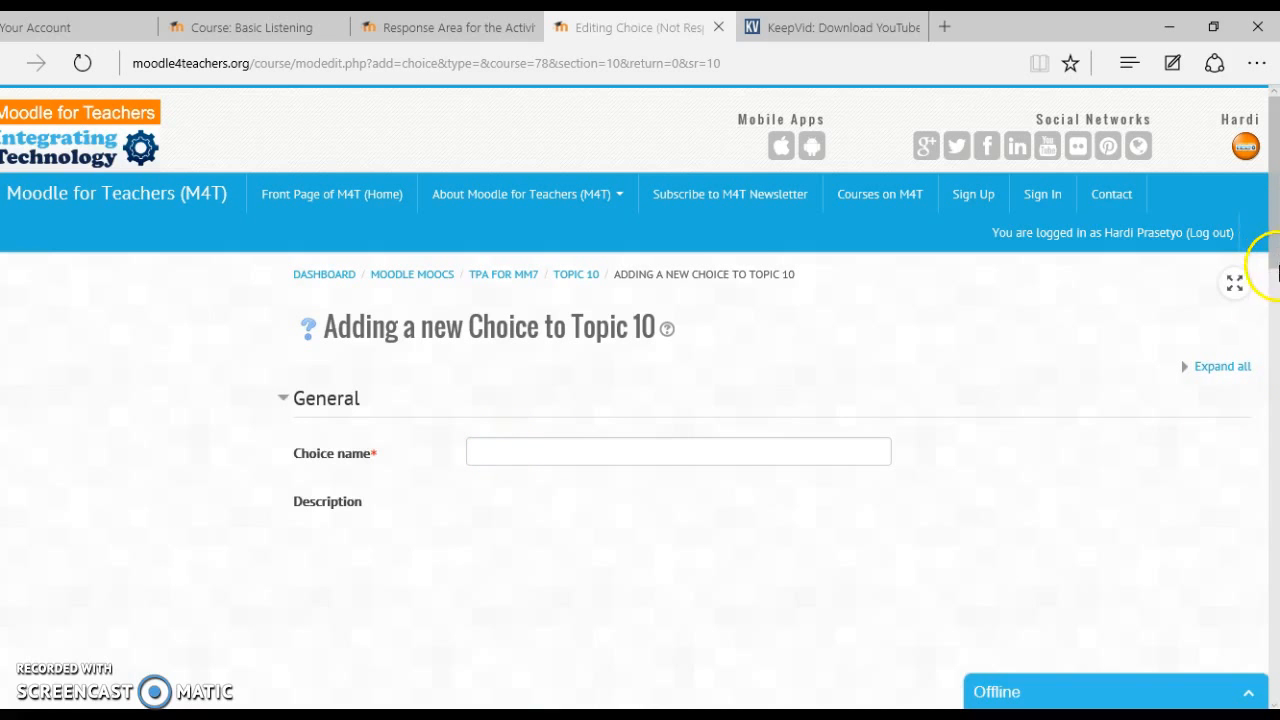
left_click_drag(1274, 240, 1276, 336)
scroll(1268, 300, "up", 4)
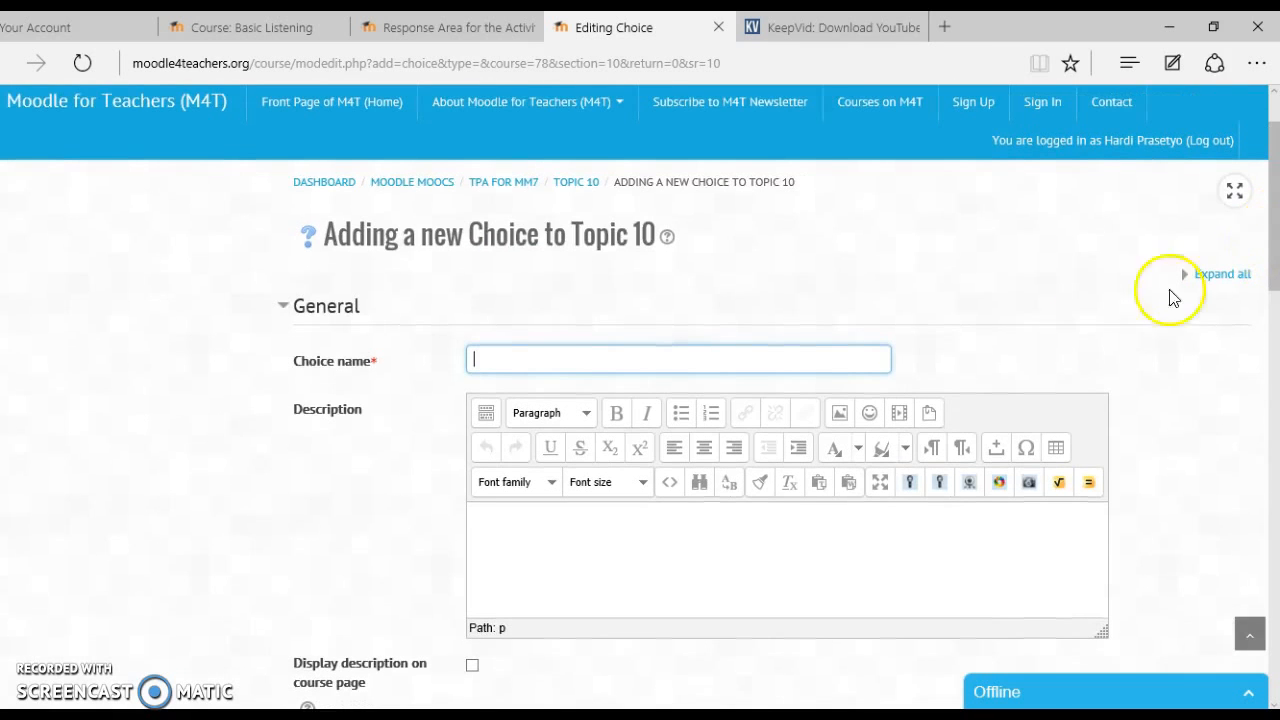
type("What d")
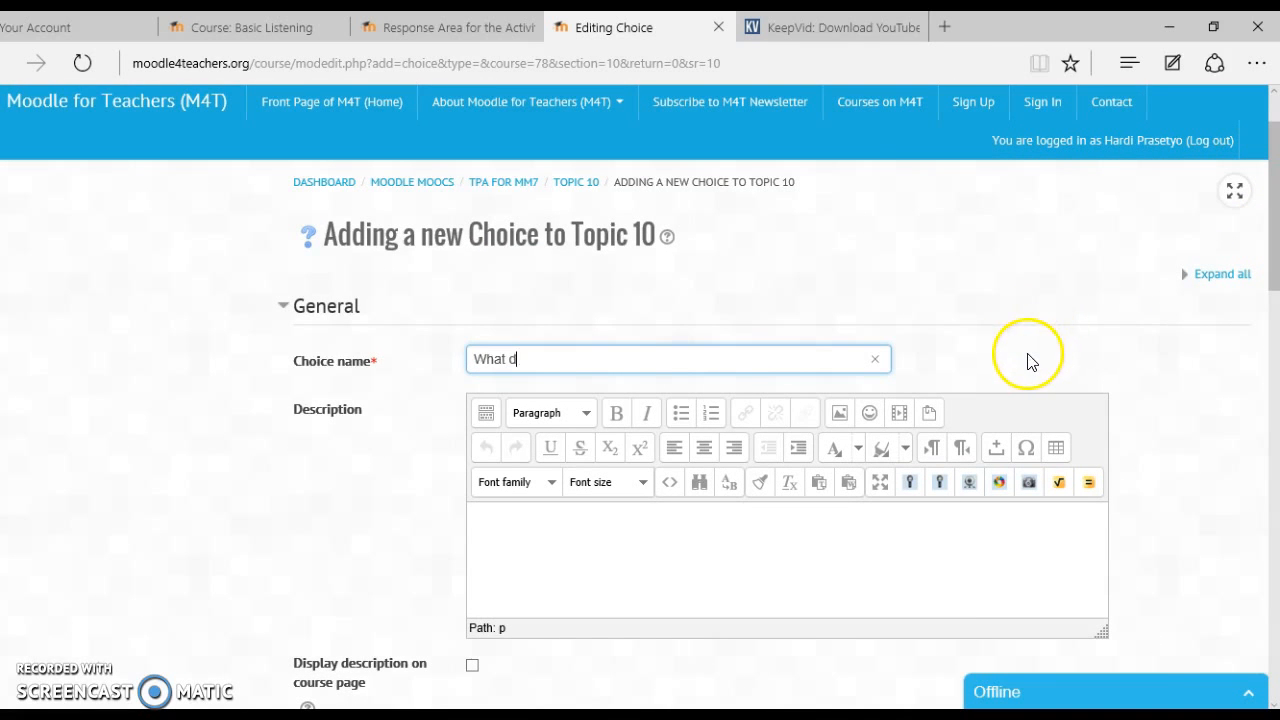
type("o you think about our c")
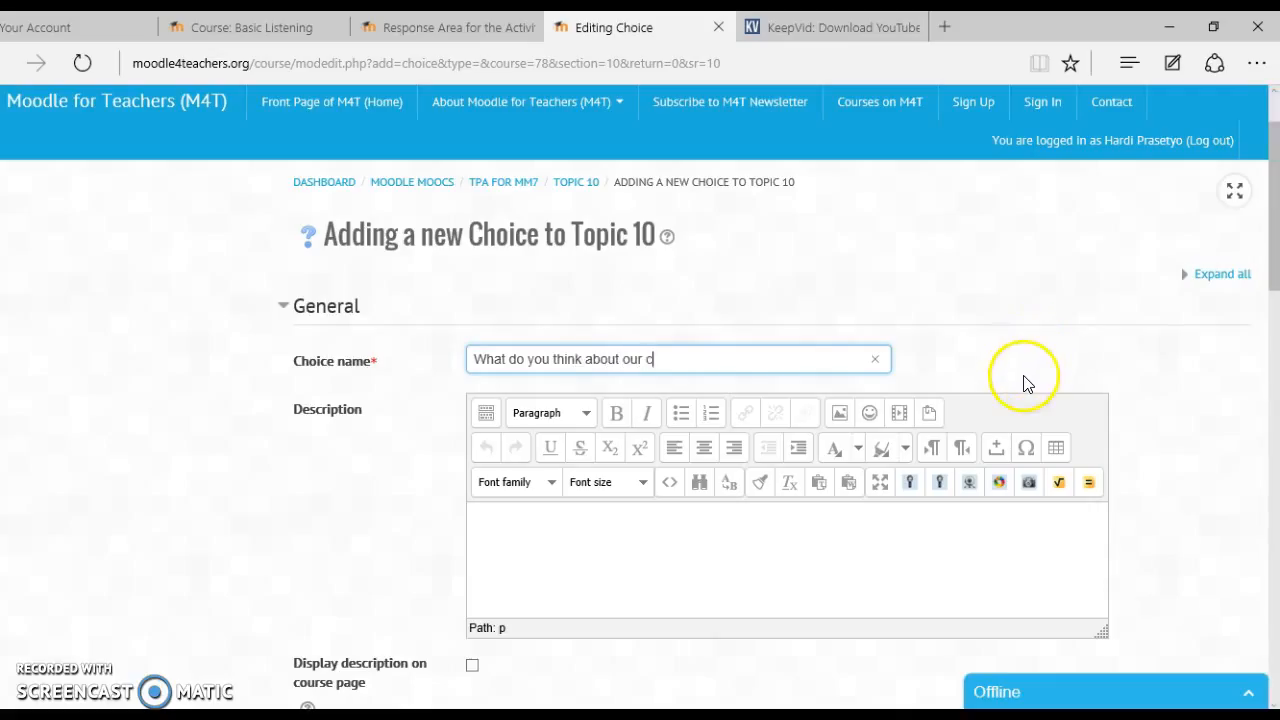
type("ourse")
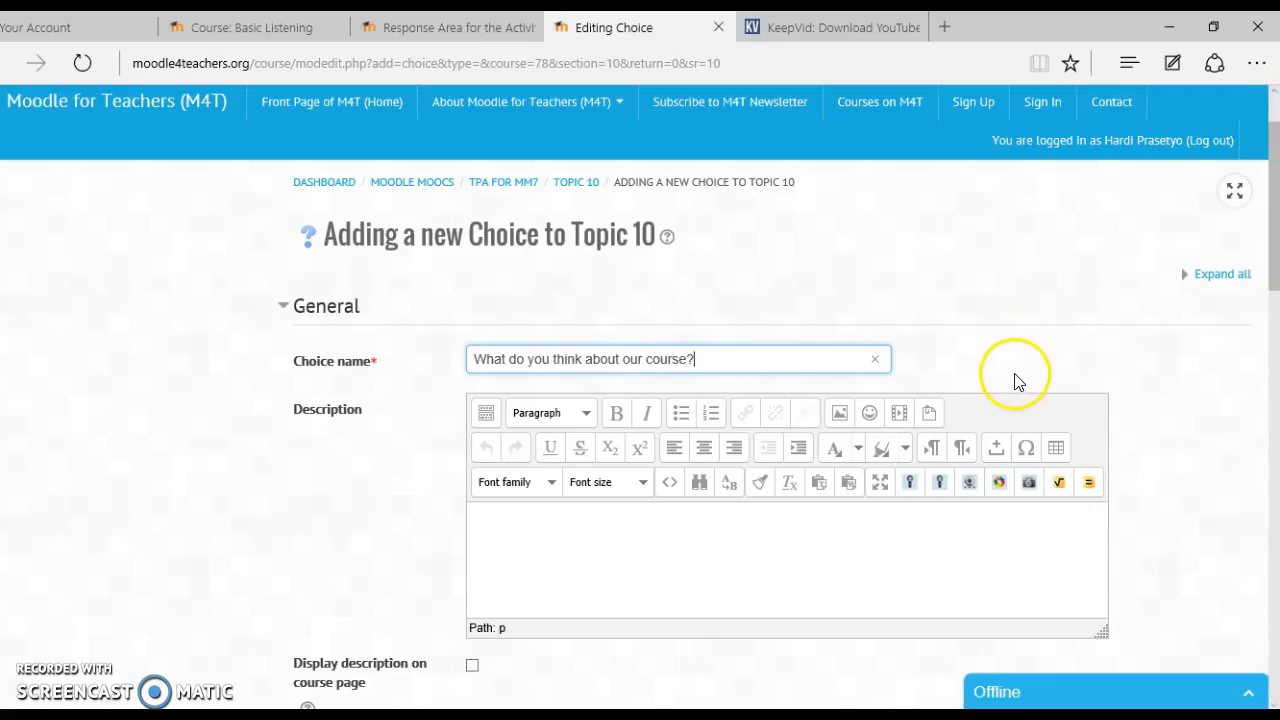
left_click_drag(1276, 240, 1276, 455)
Set the first poll answer option to 'Very bad'
left_click(533, 268)
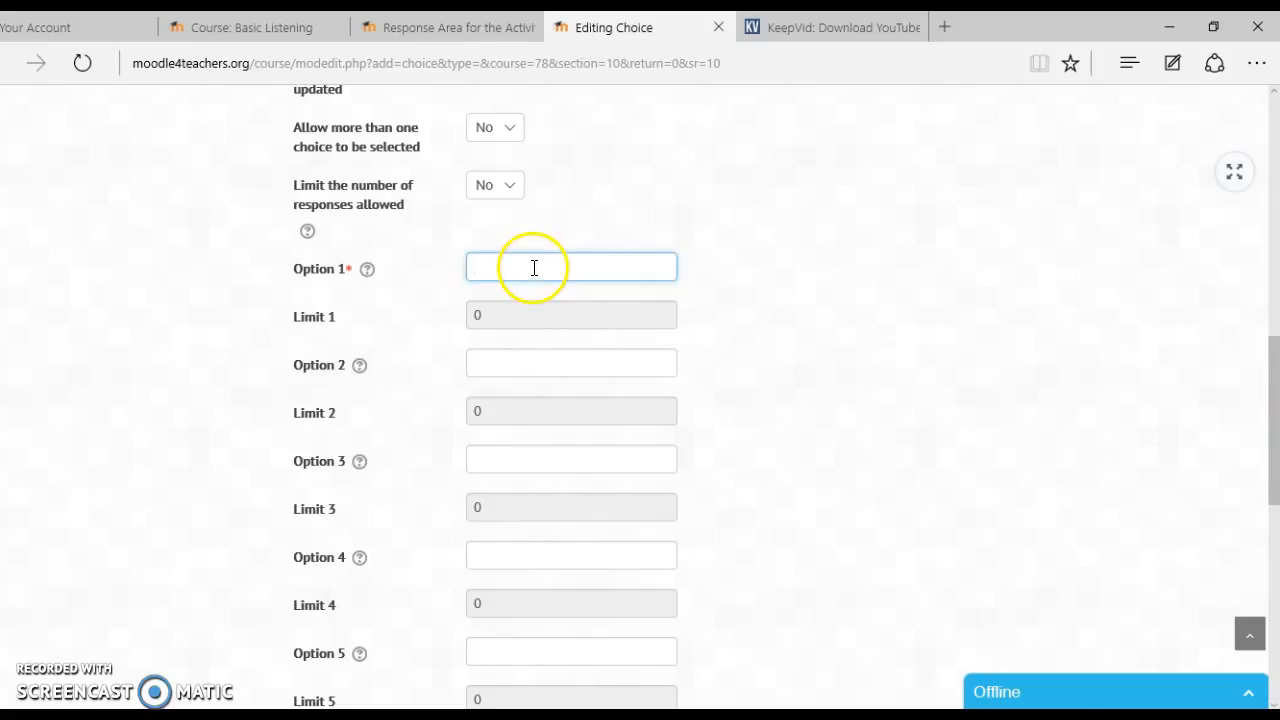
type("Good")
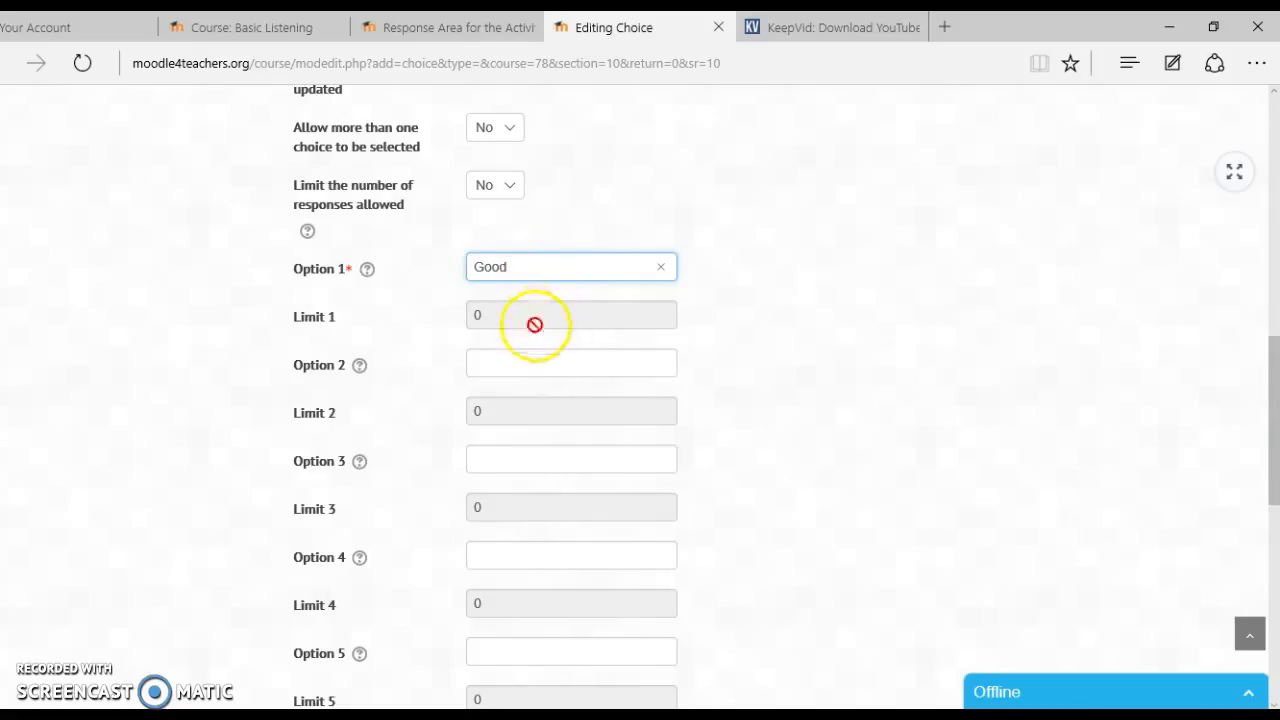
left_click(513, 362)
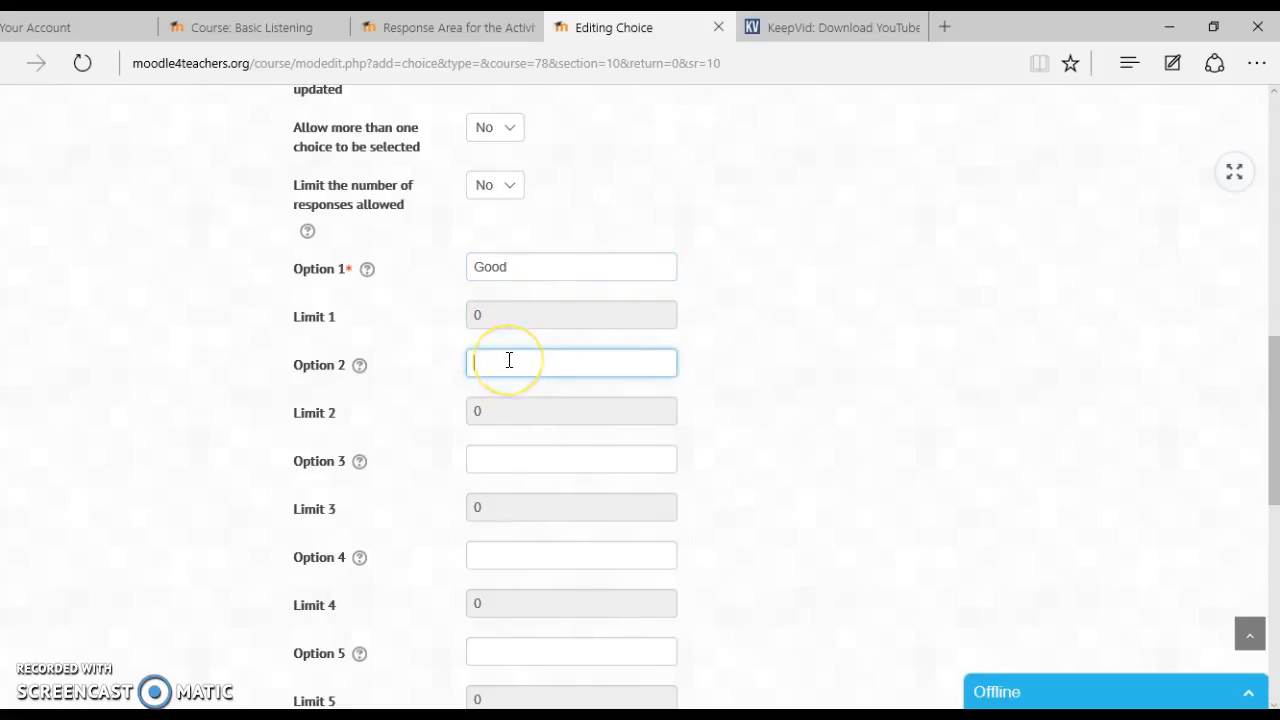
mouse_move(1271, 358)
left_mouse_down()
mouse_move(1273, 408)
mouse_move(1260, 349)
left_mouse_up()
left_click(529, 276)
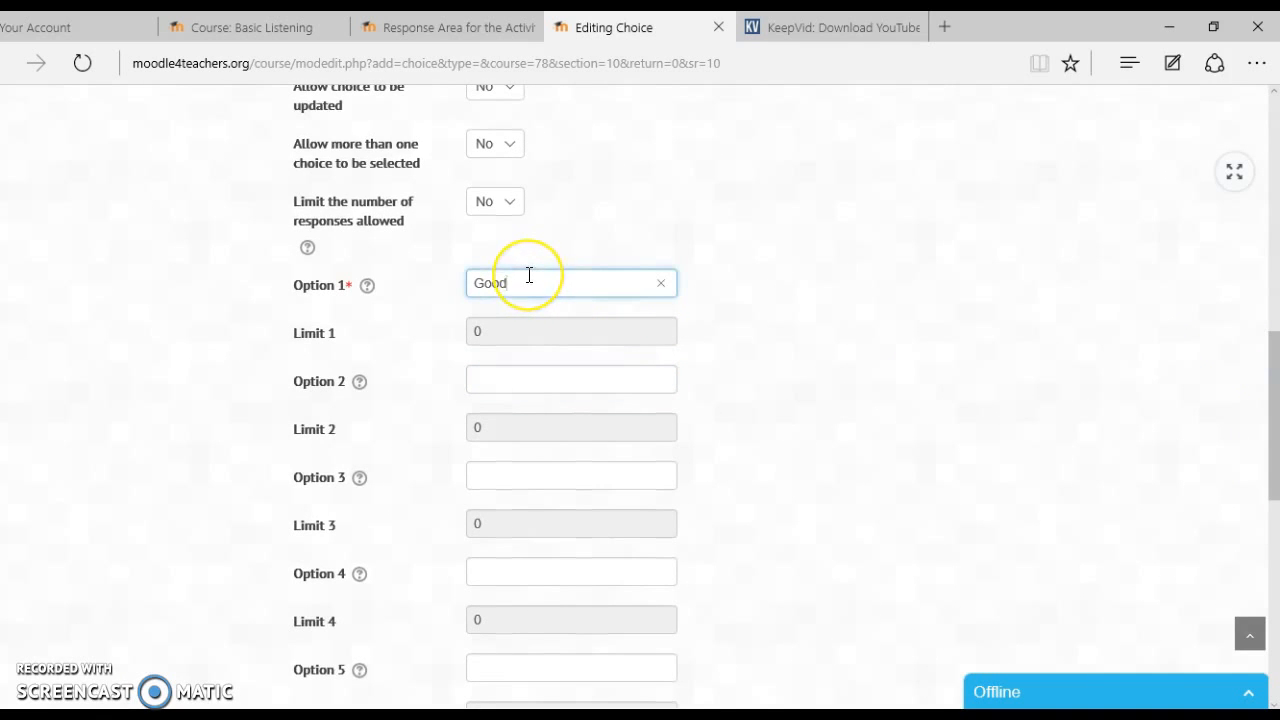
type("Very bad")
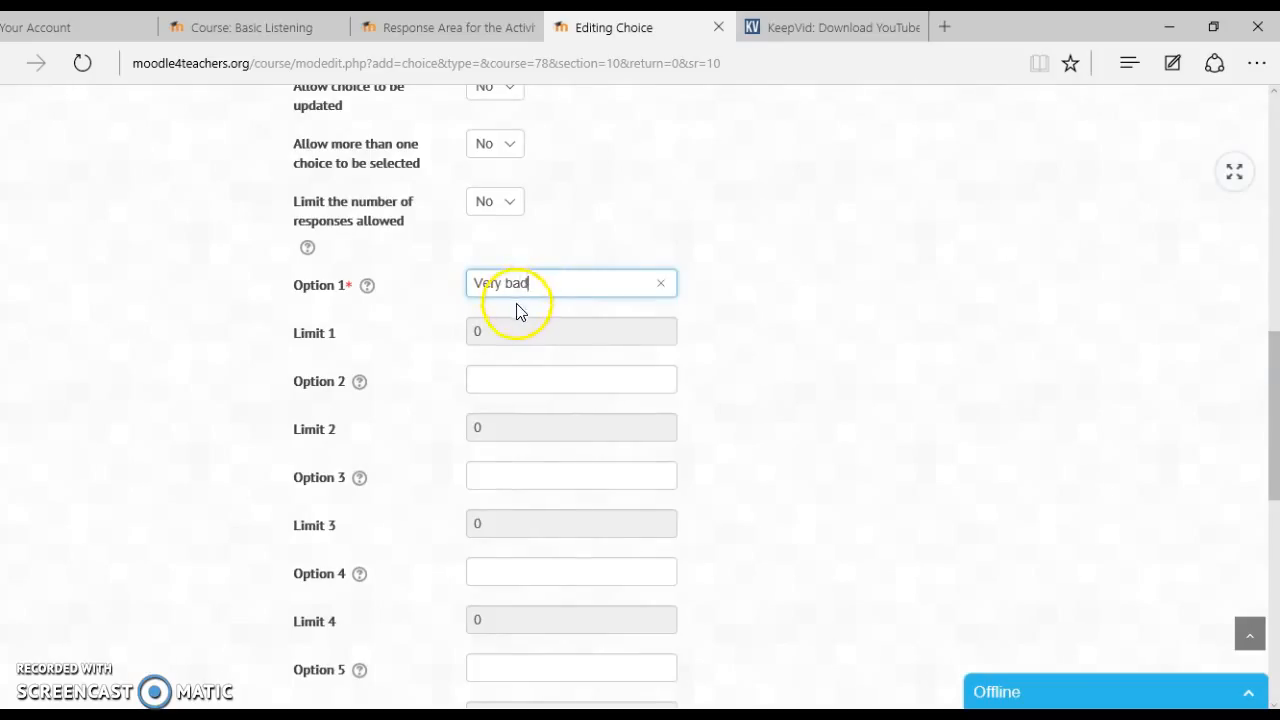
key("Tab")
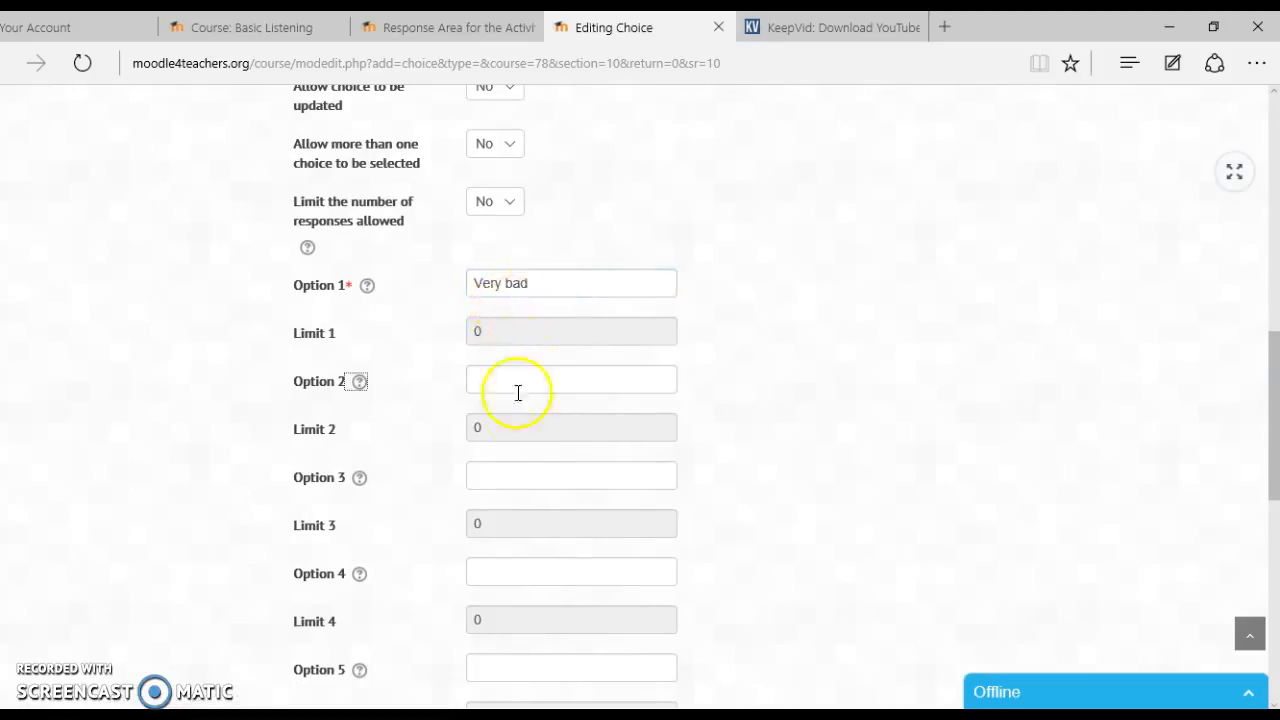
Fill options 2–5 with Bad, Poor, Good and Very good
left_click(522, 382)
type("Bad")
left_click(497, 329)
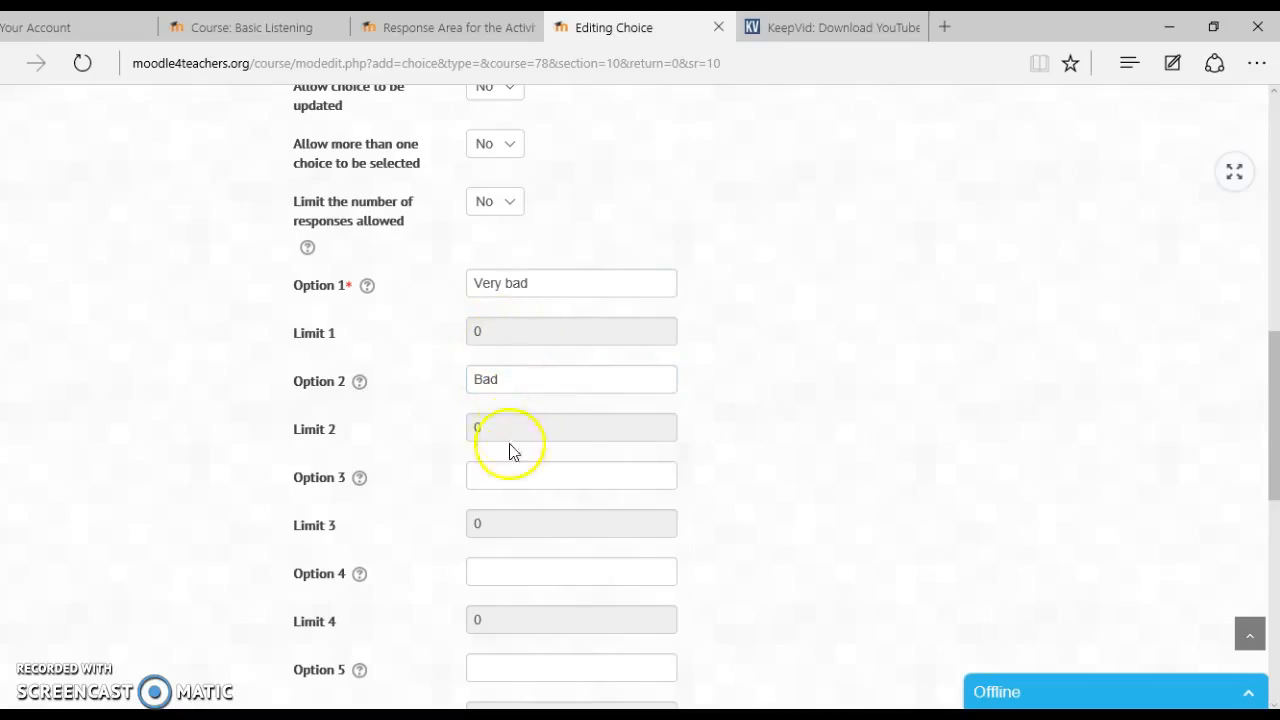
left_click(532, 479)
type("Poor")
left_click(521, 516)
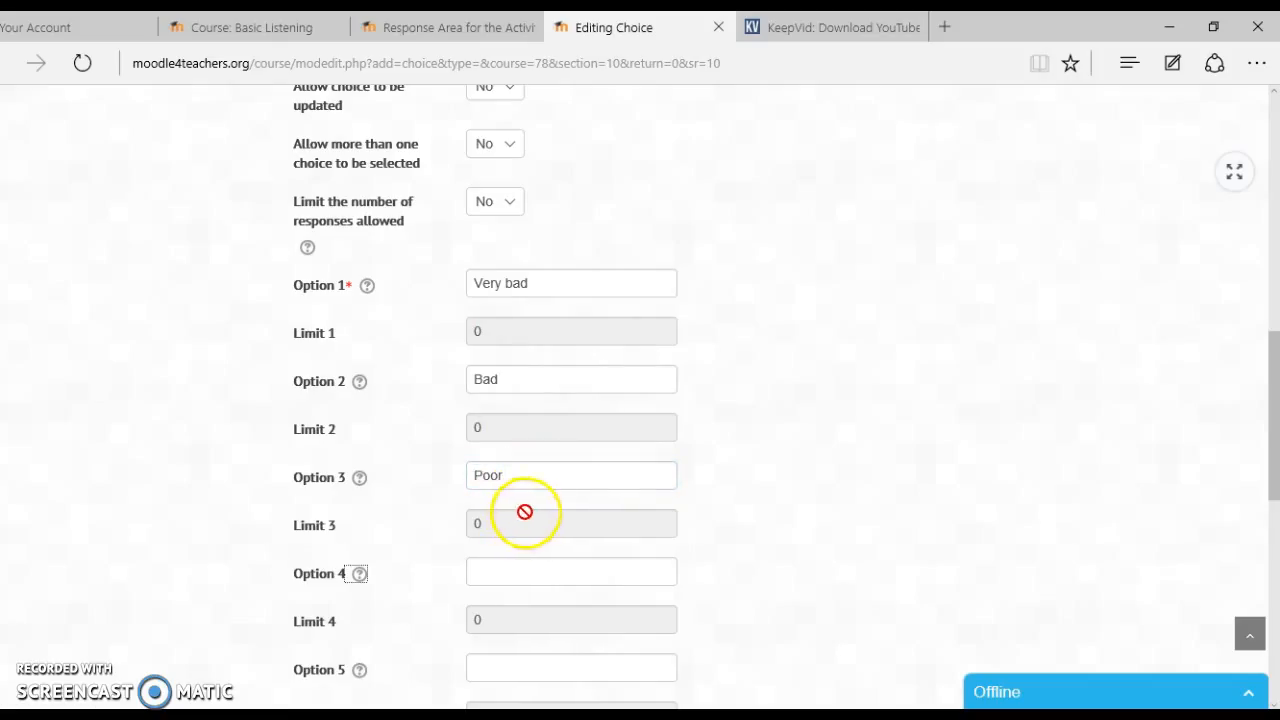
left_click(553, 572)
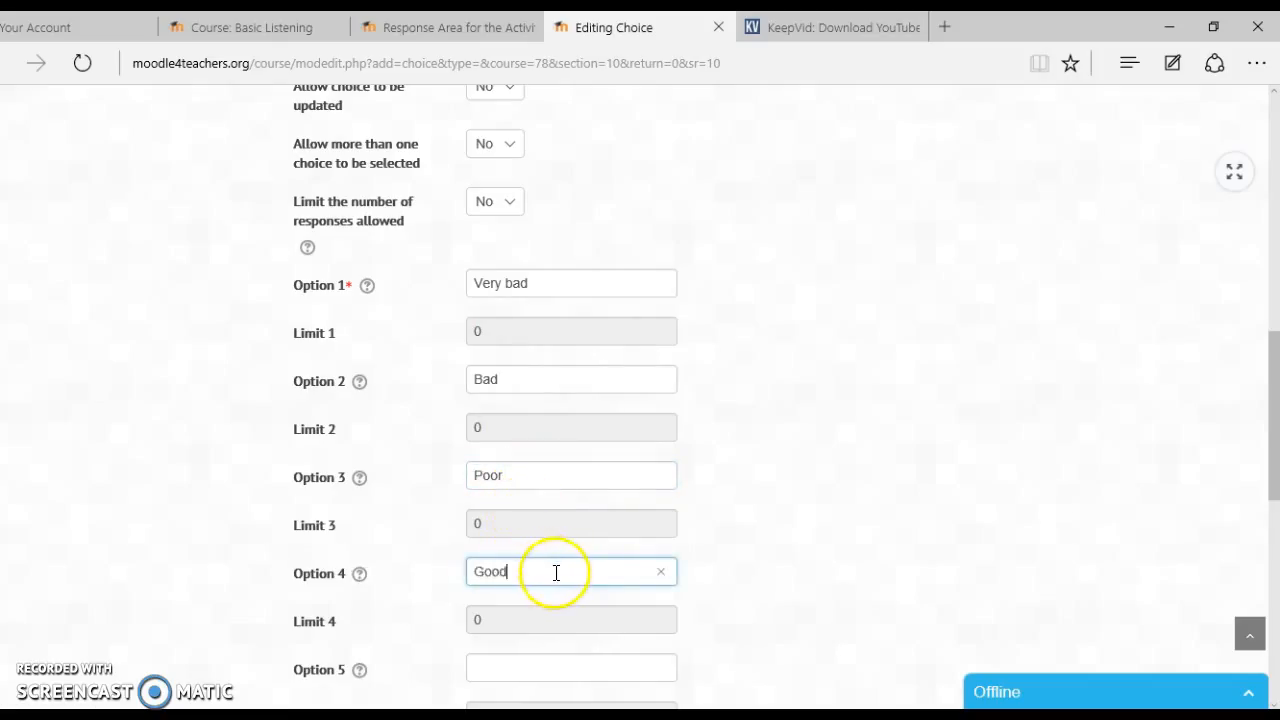
left_click(514, 667)
type("V")
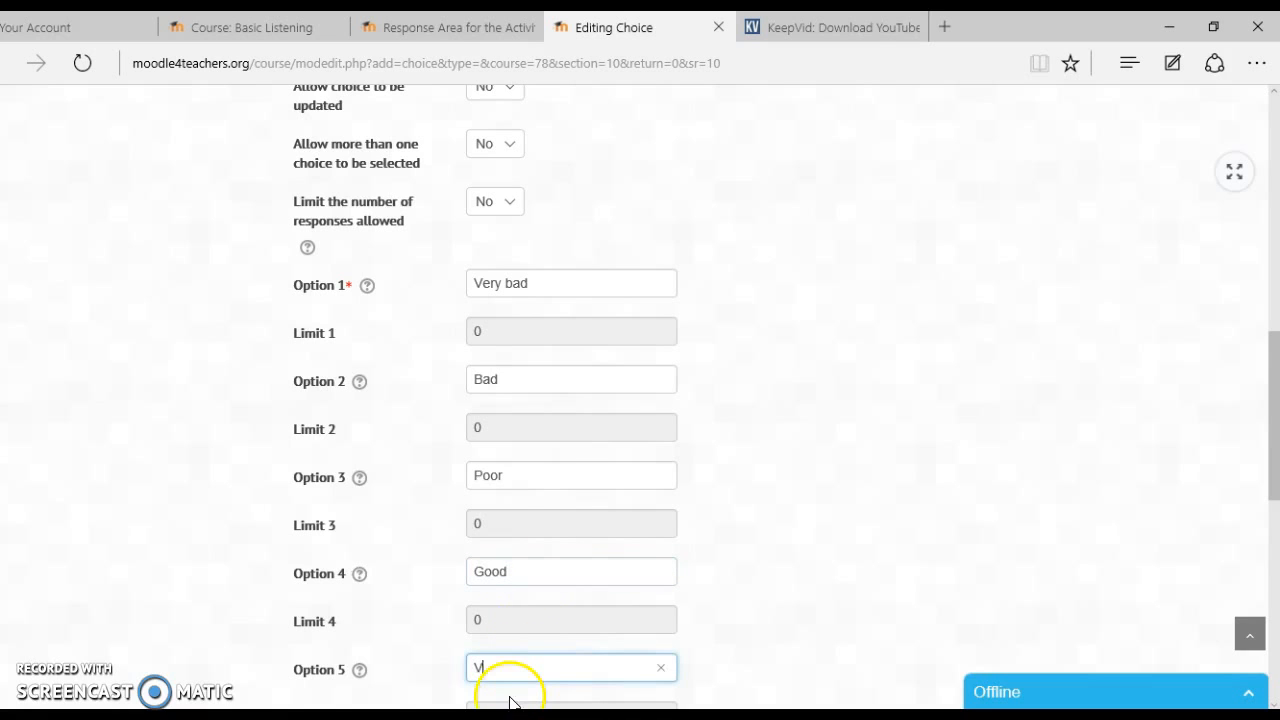
type("ery good")
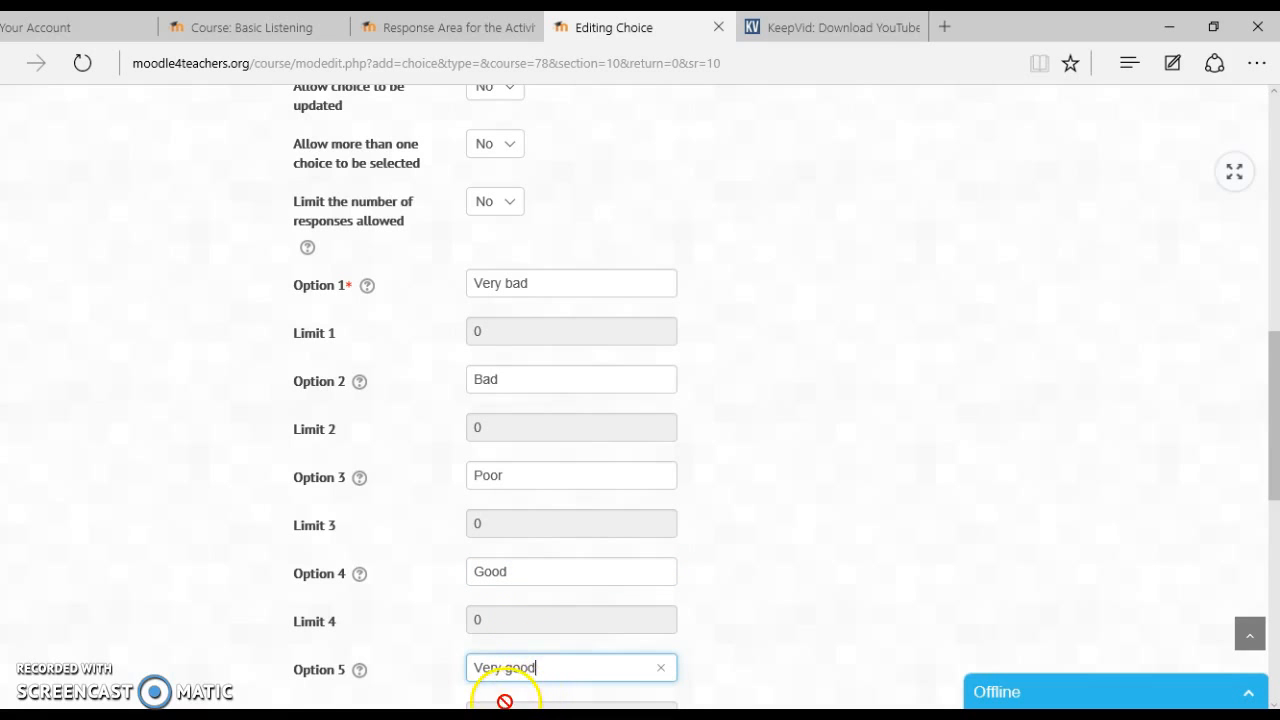
left_click_drag(1276, 370, 506, 586)
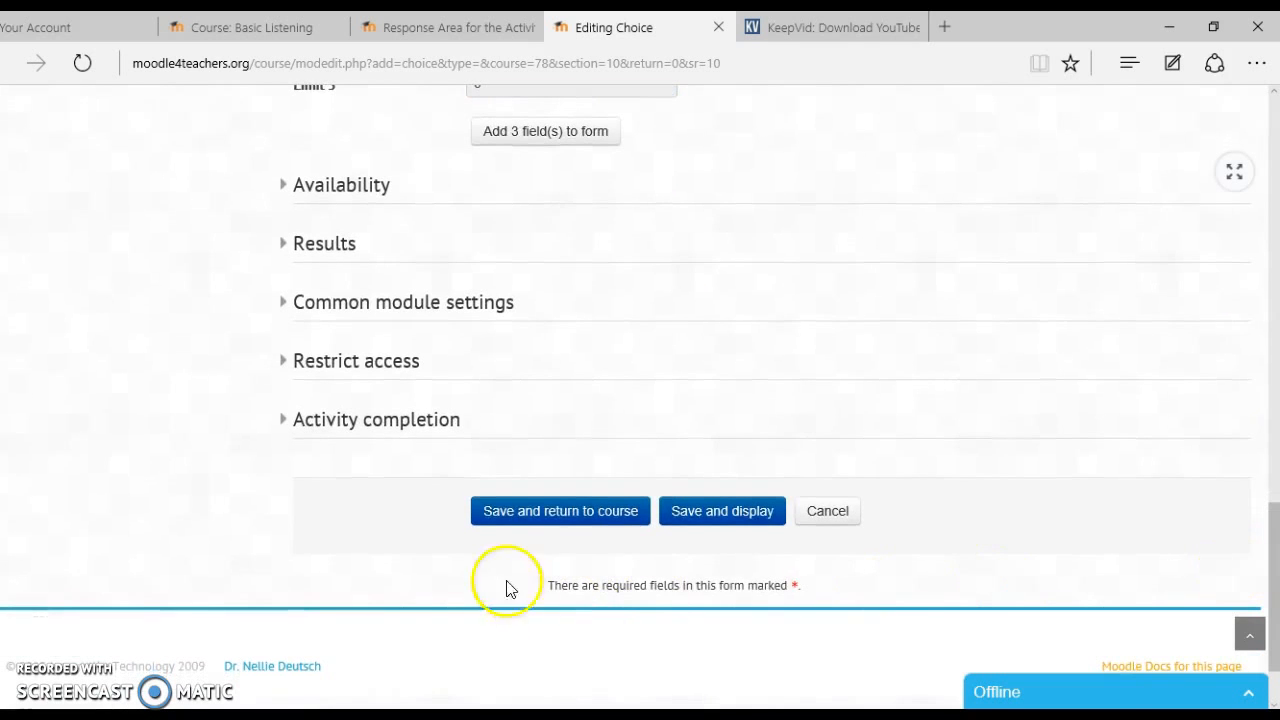
Save the poll and scroll to it in Topic 10's activity list
left_click(557, 521)
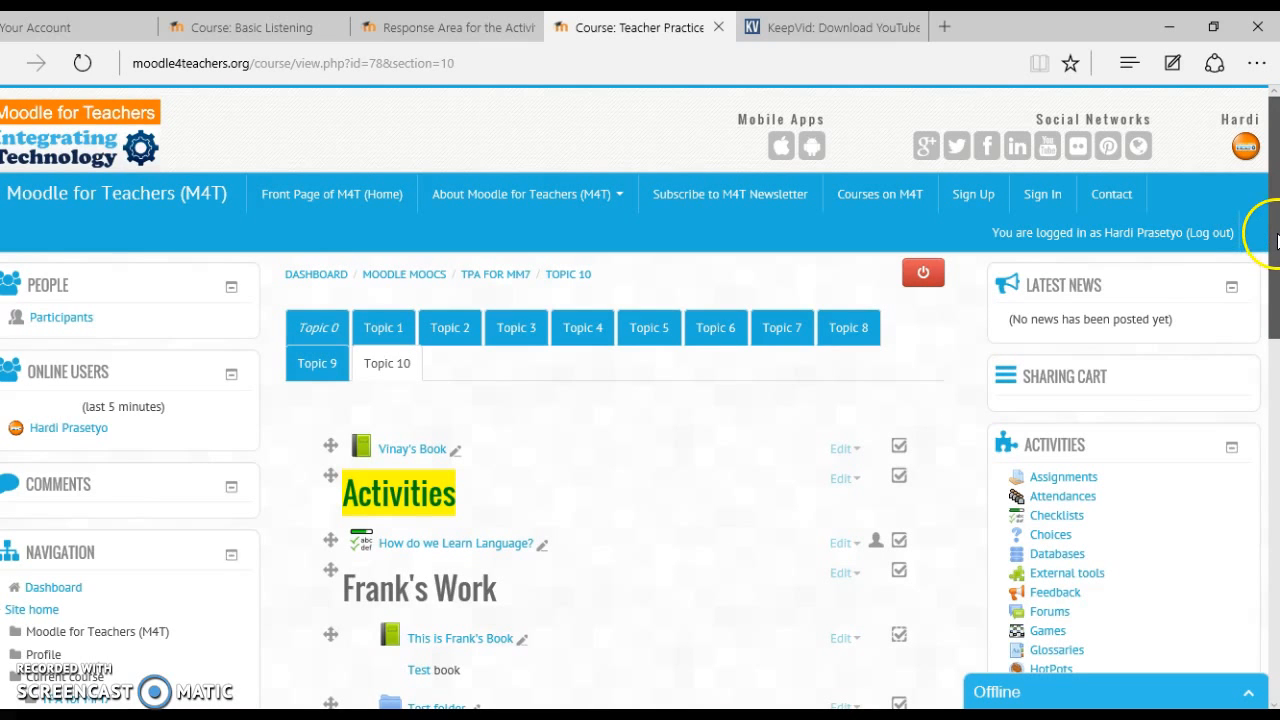
left_click_drag(1275, 213, 1275, 300)
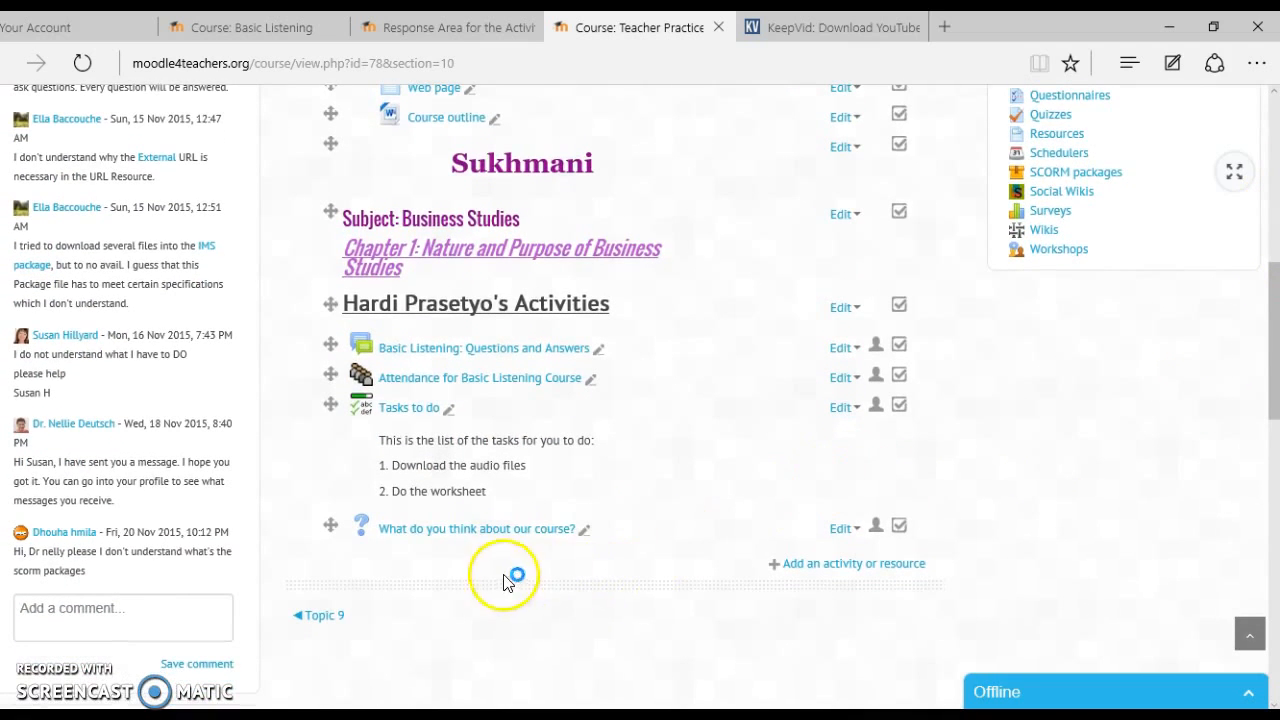
Browse the Database and Glossary descriptions, then choose Quiz and add it to Topic 10
left_click(826, 566)
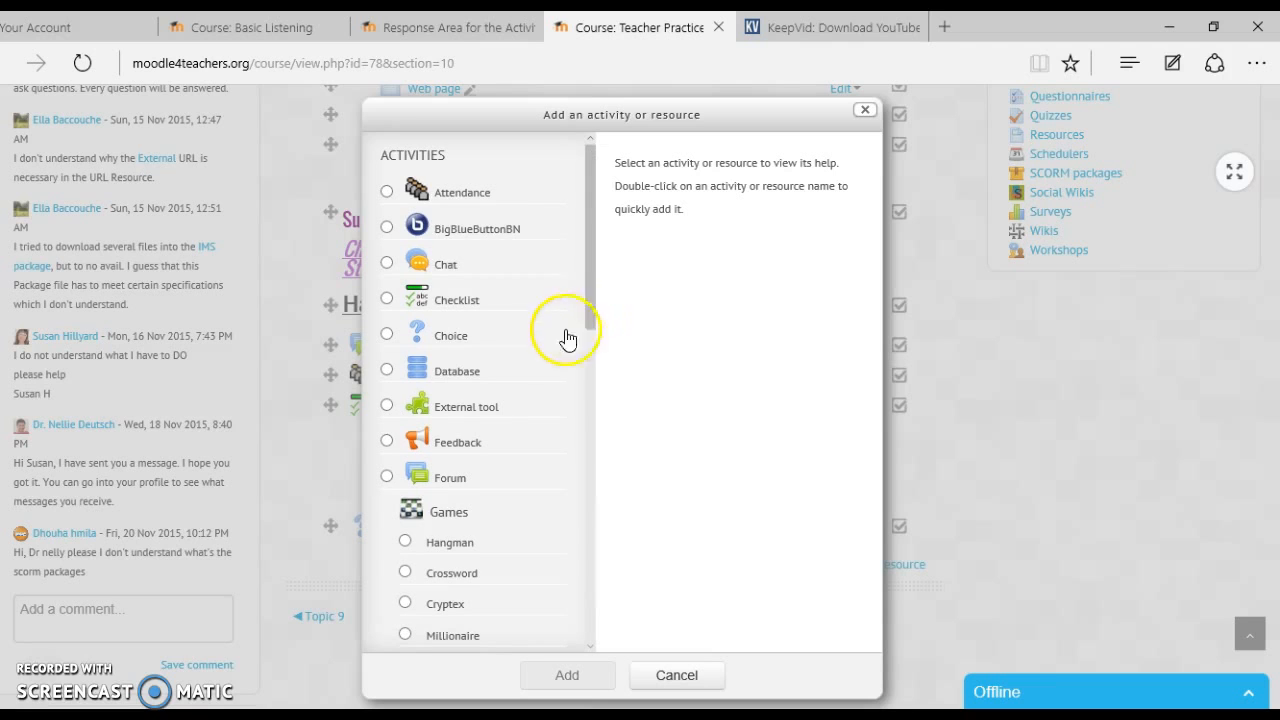
left_click(387, 373)
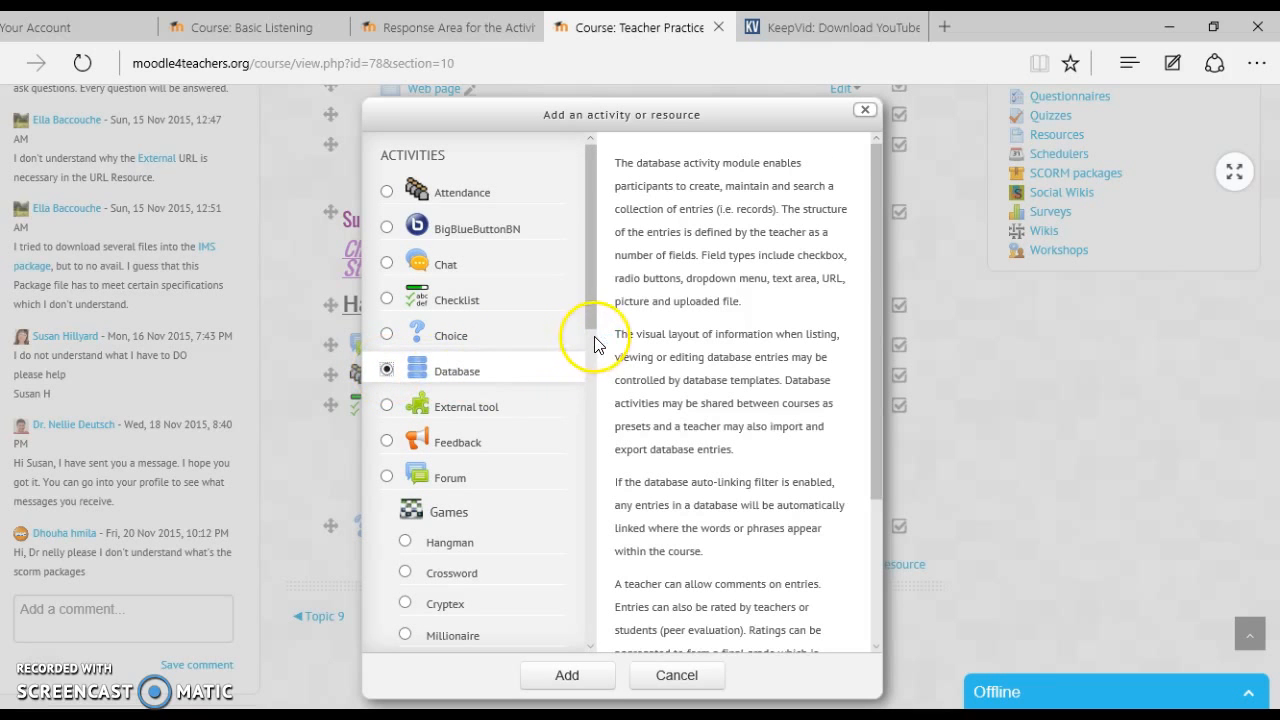
left_click_drag(594, 336, 590, 458)
left_click(386, 411)
scroll(395, 410, "up", 2)
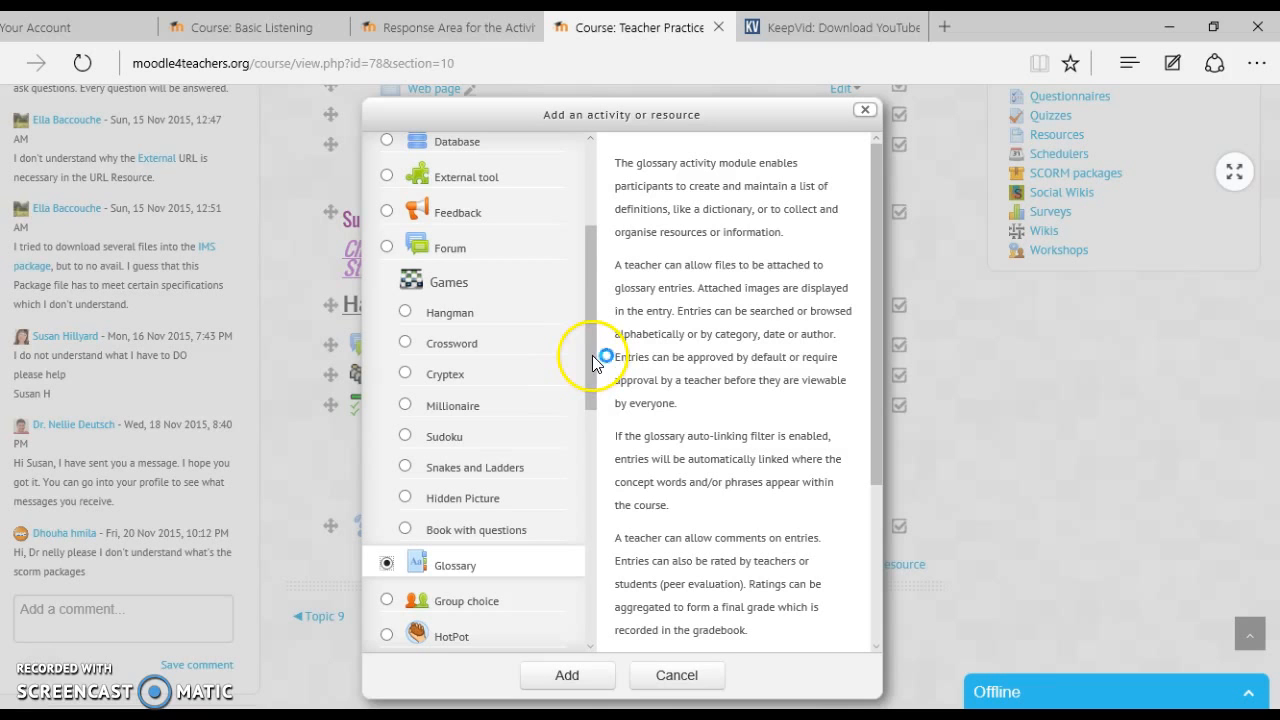
left_click_drag(592, 362, 592, 452)
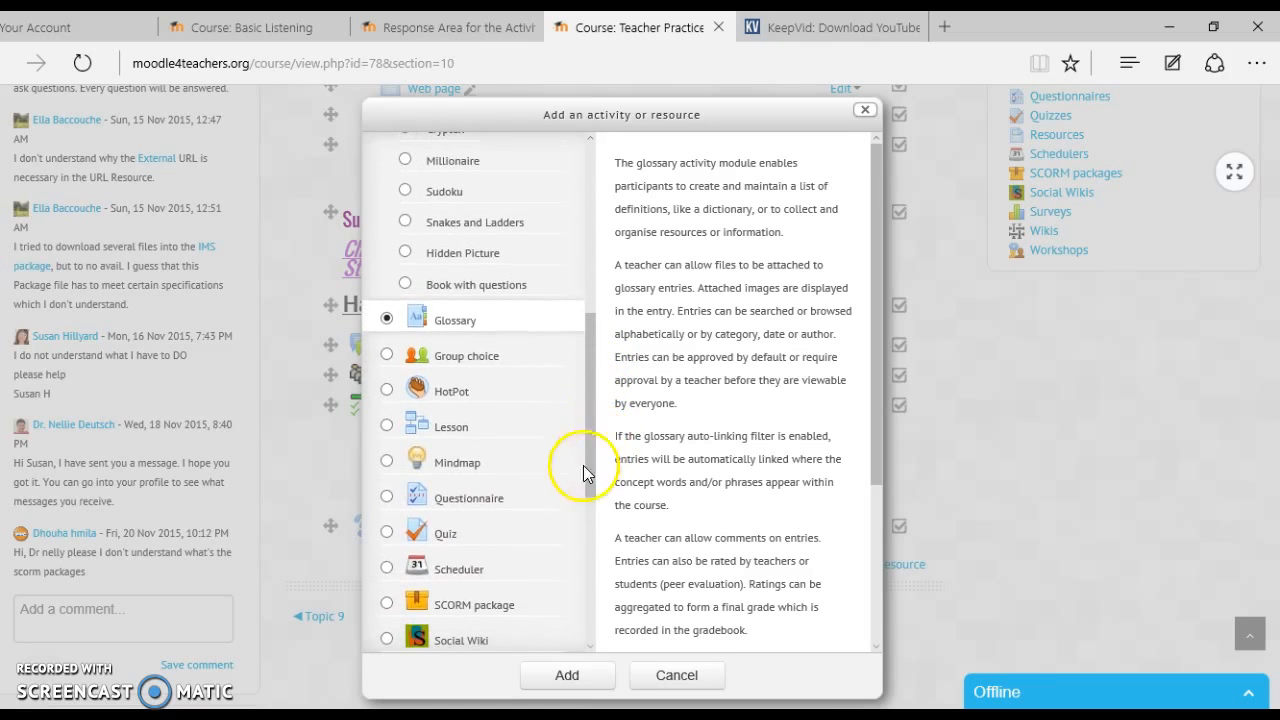
left_click(388, 535)
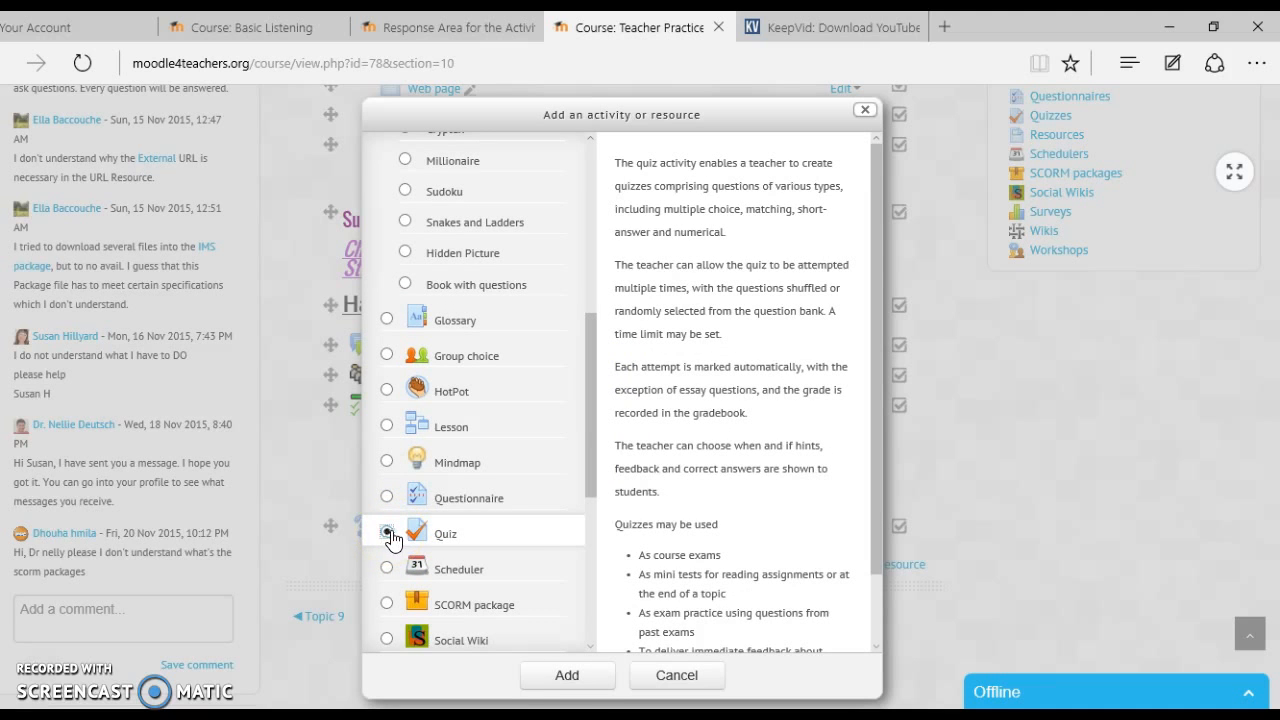
left_click(570, 680)
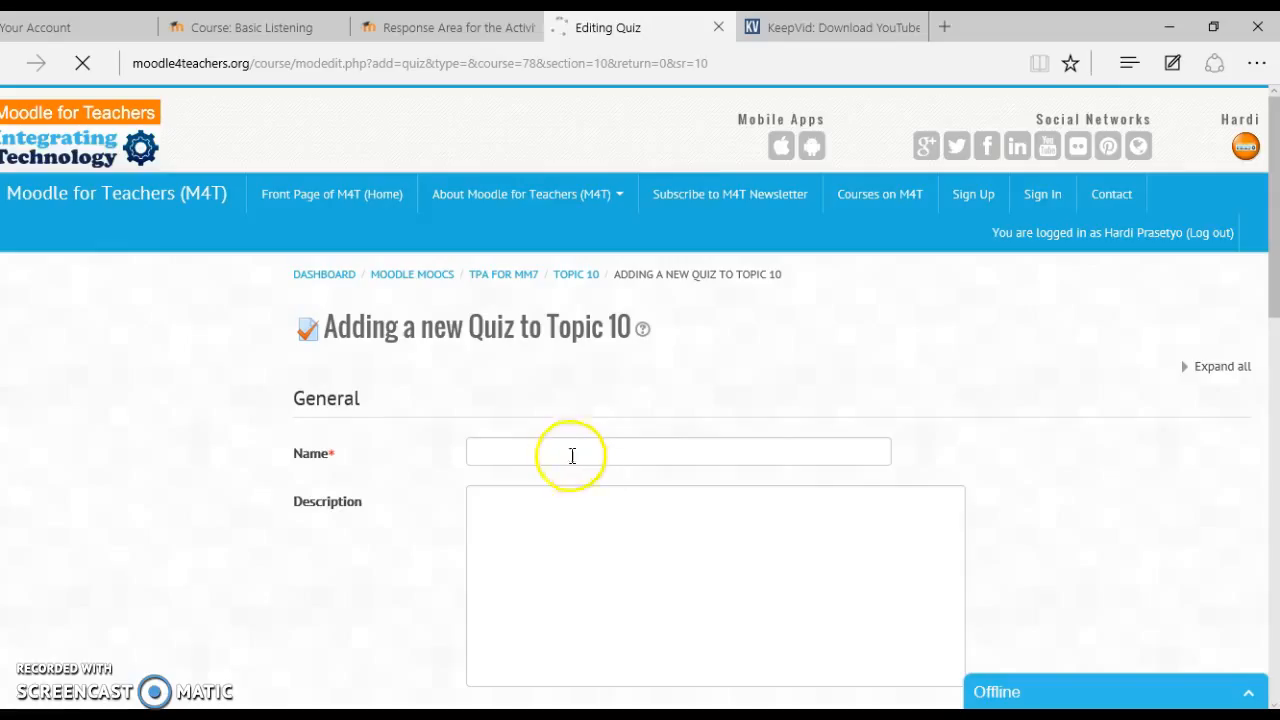
Name the quiz 'Quiz 1' and save it back to the course page
left_click(502, 451)
type("Bas")
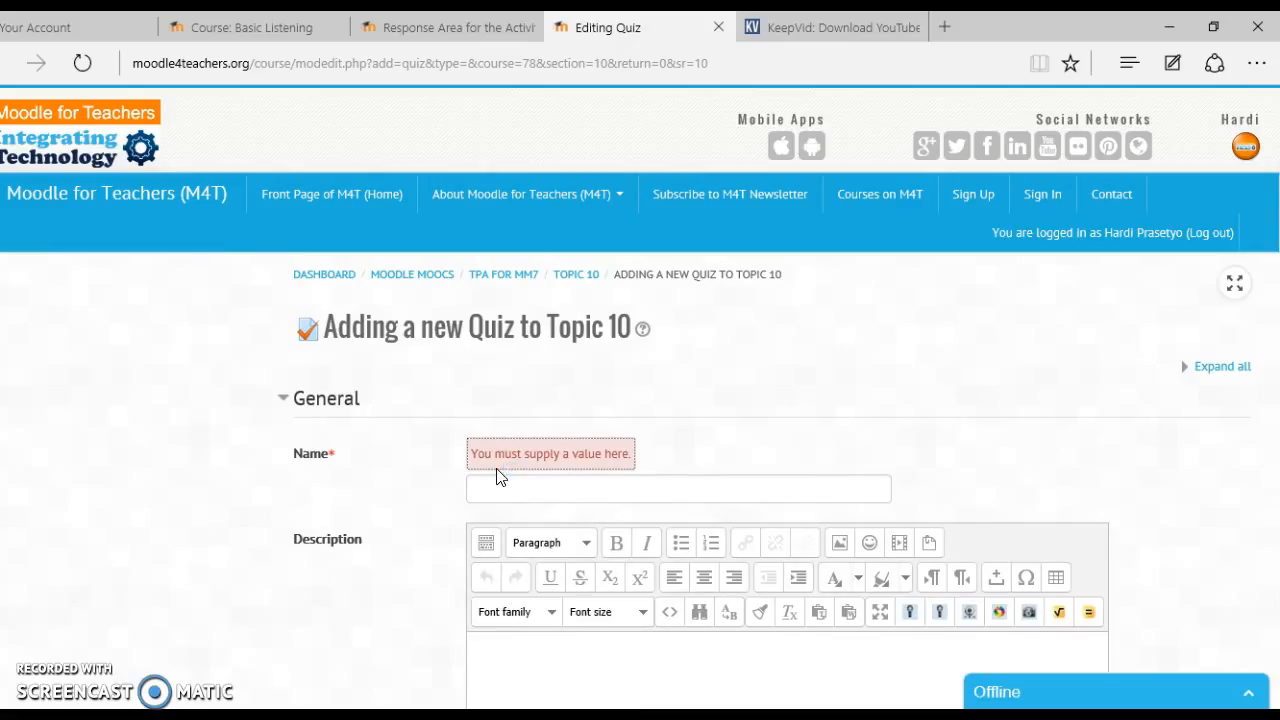
left_click(529, 486)
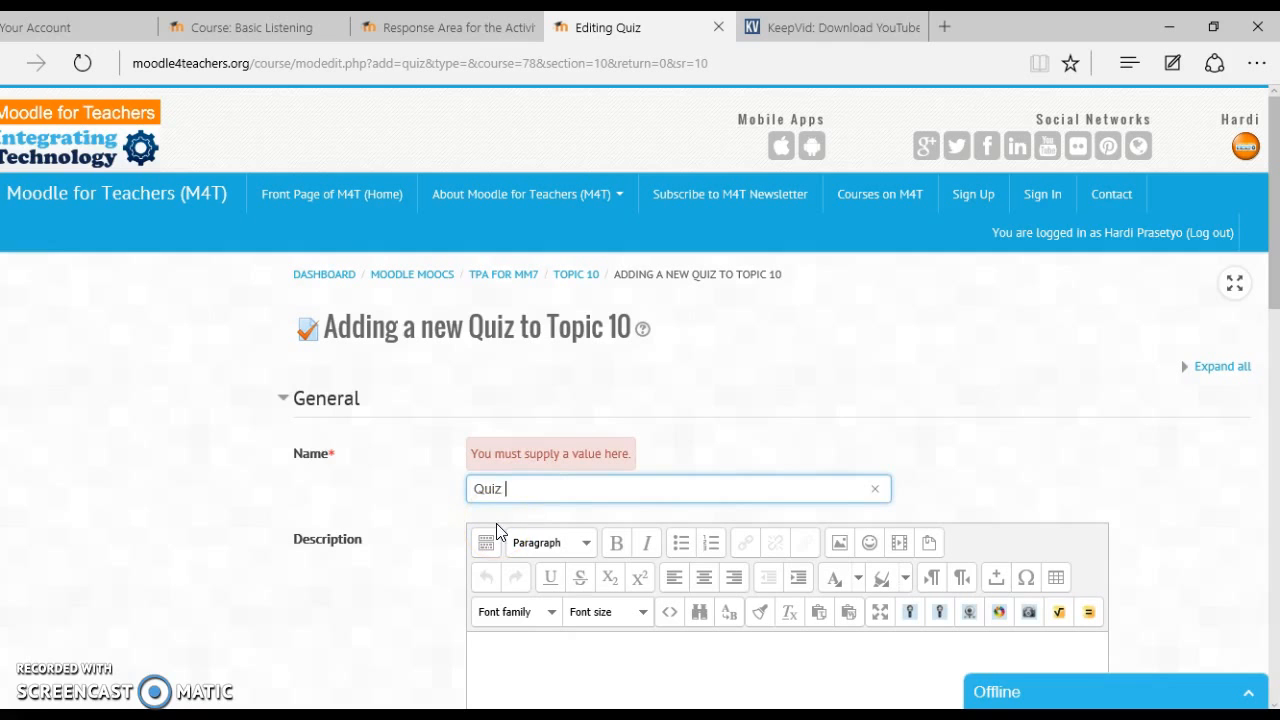
type("Quiz 1")
left_click(496, 523)
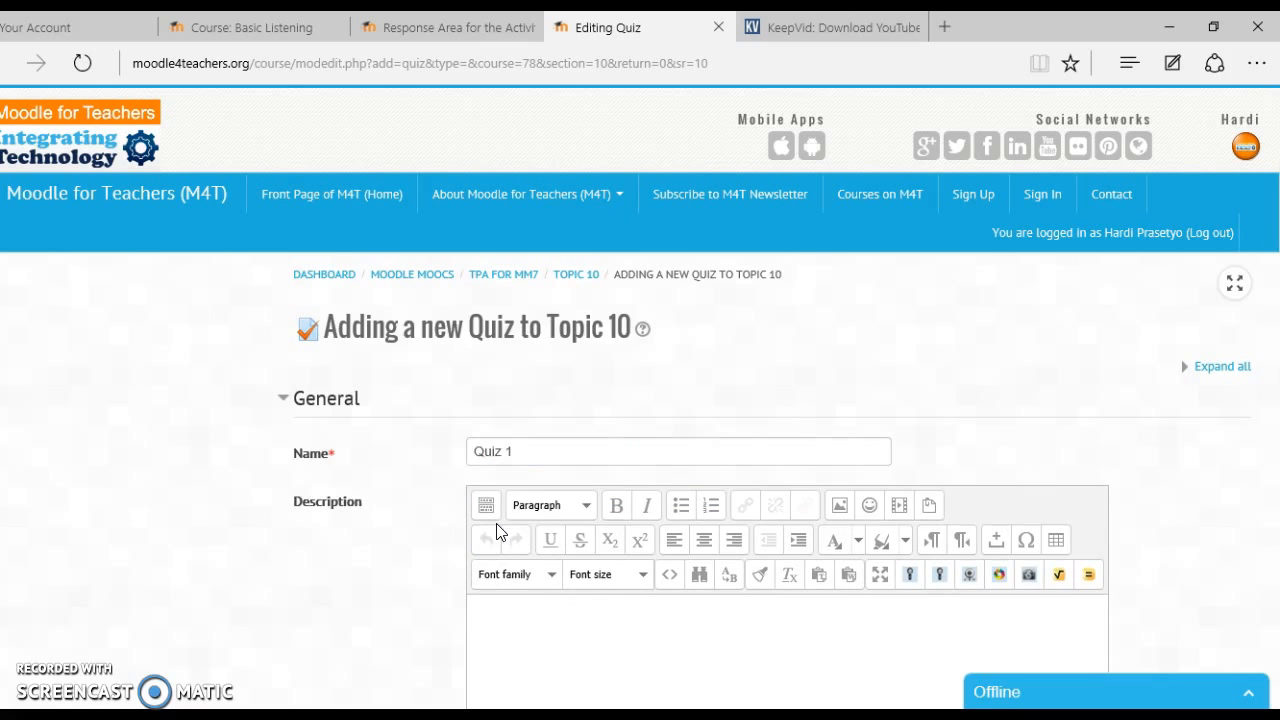
left_click_drag(1275, 285, 1250, 630)
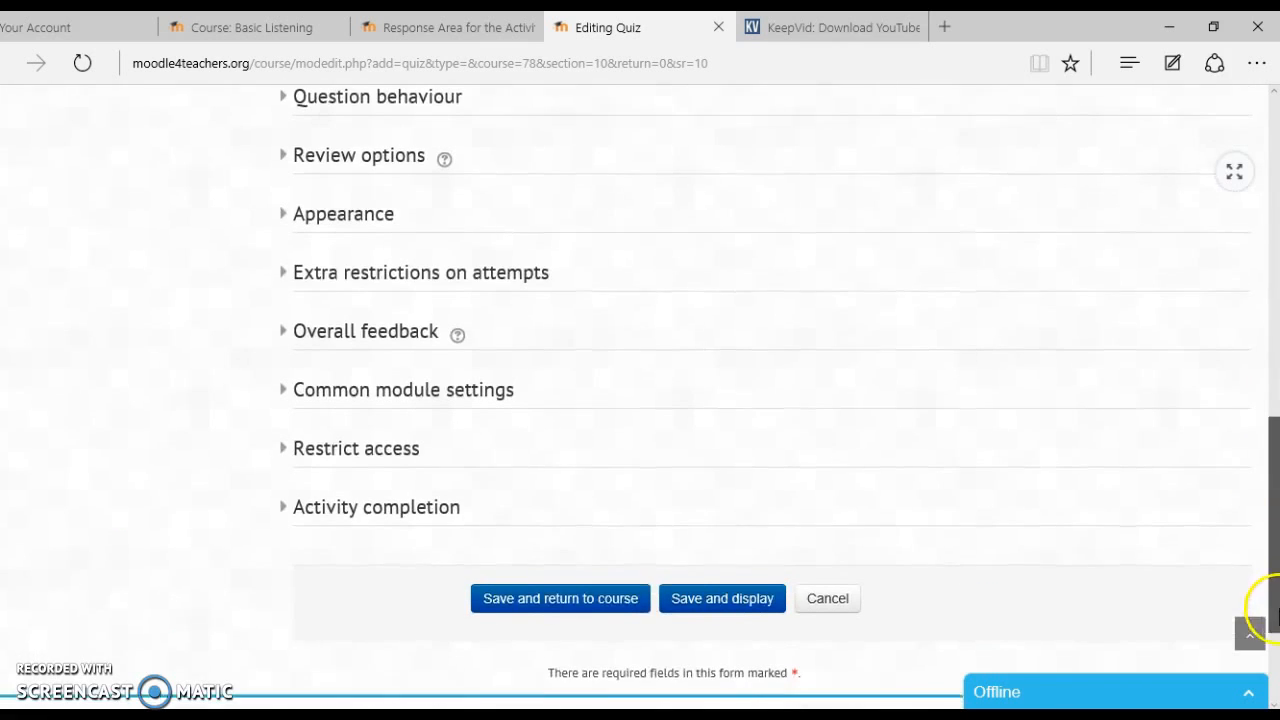
left_click(559, 597)
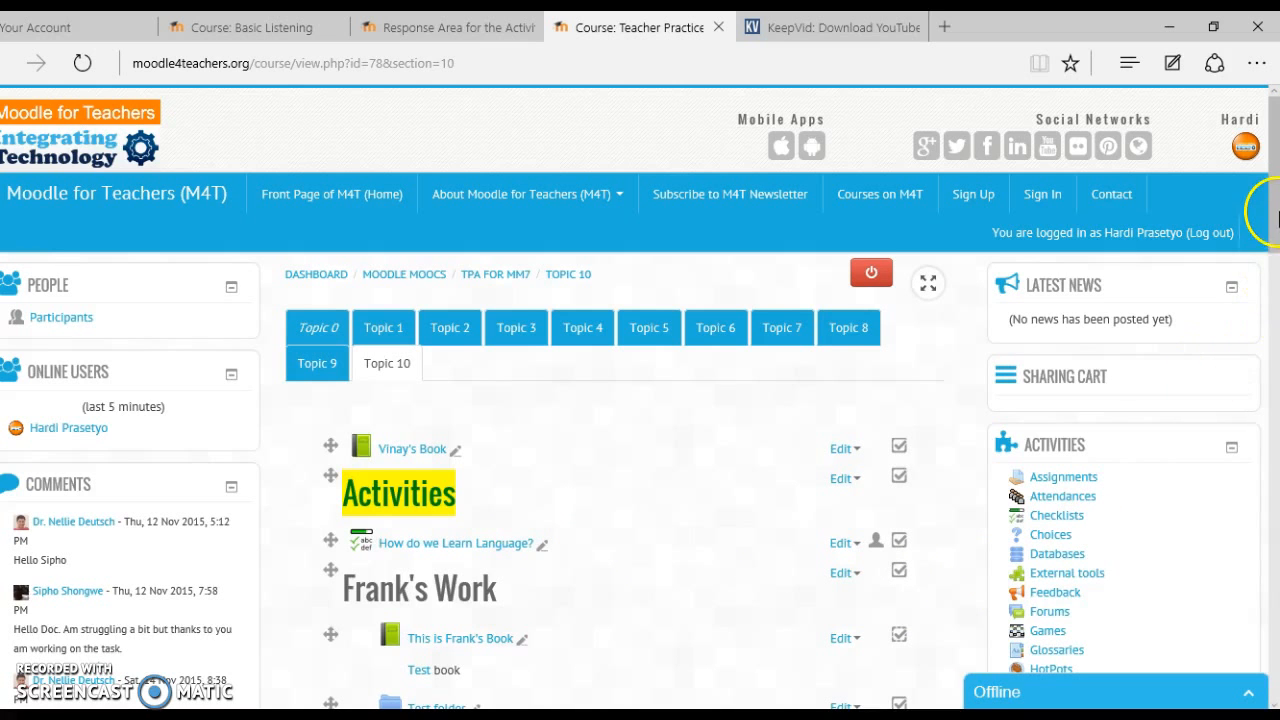
left_click_drag(1277, 213, 1277, 388)
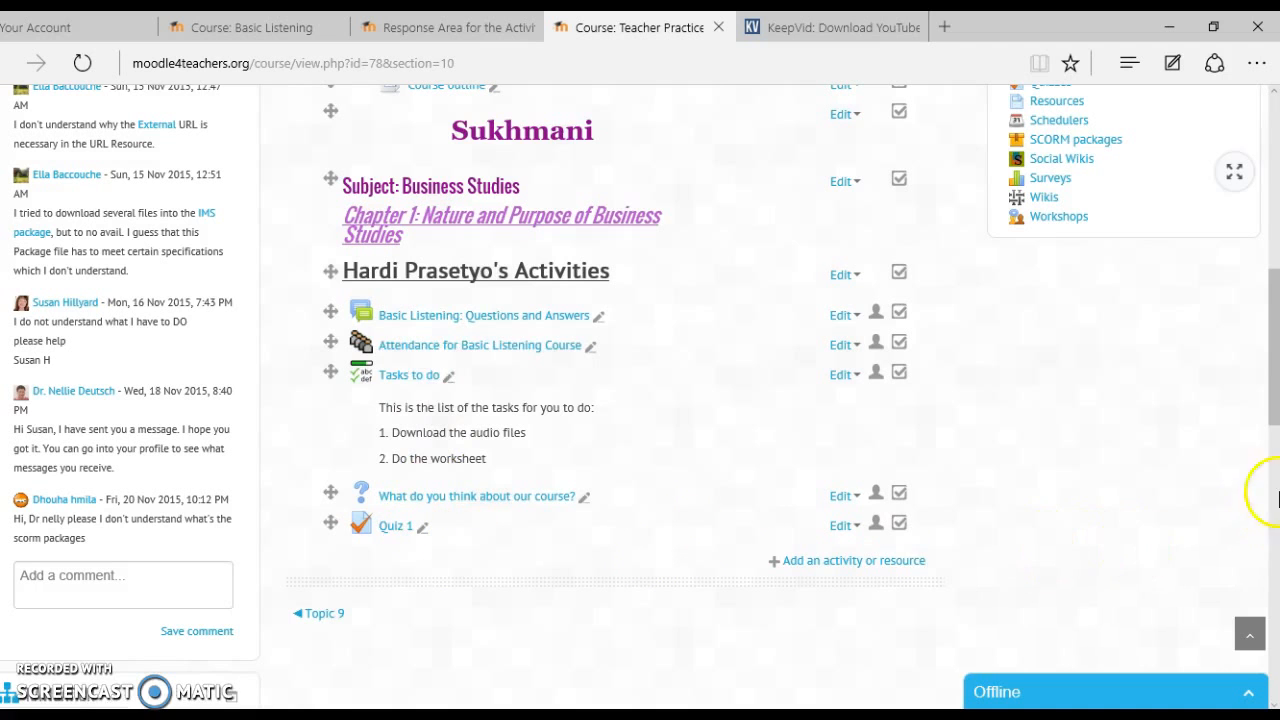
left_click_drag(1277, 363, 1266, 400)
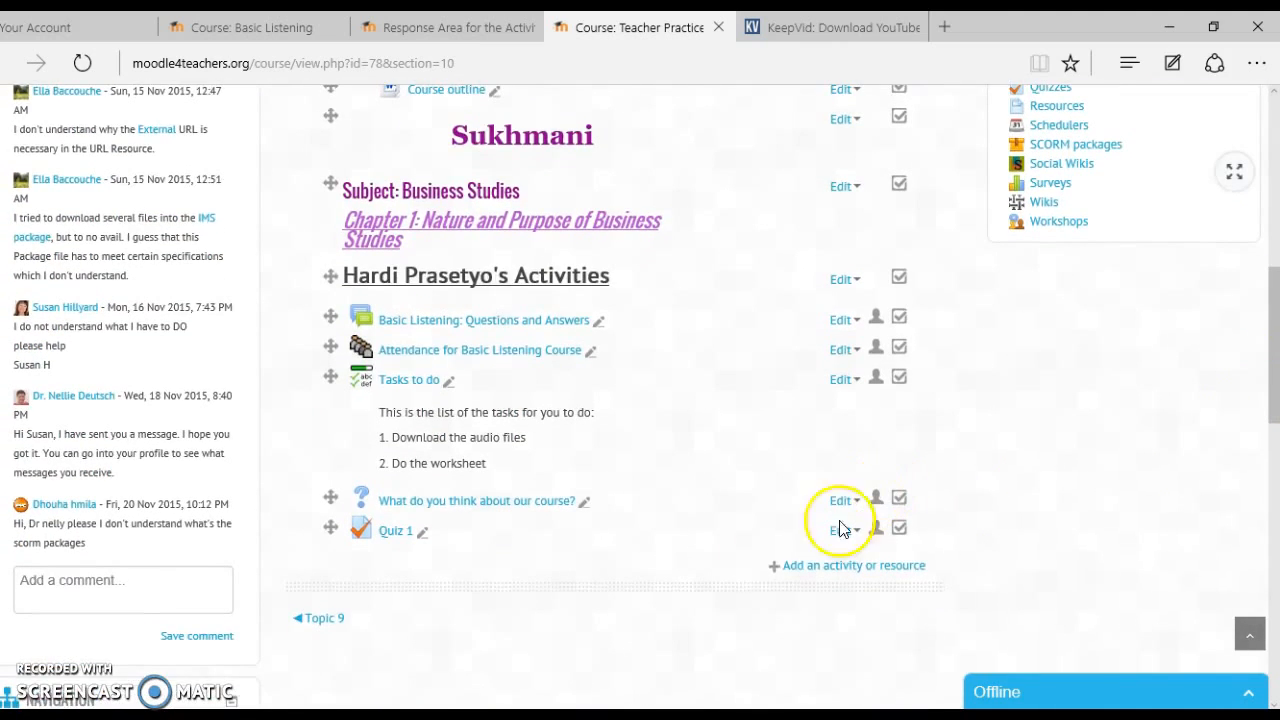